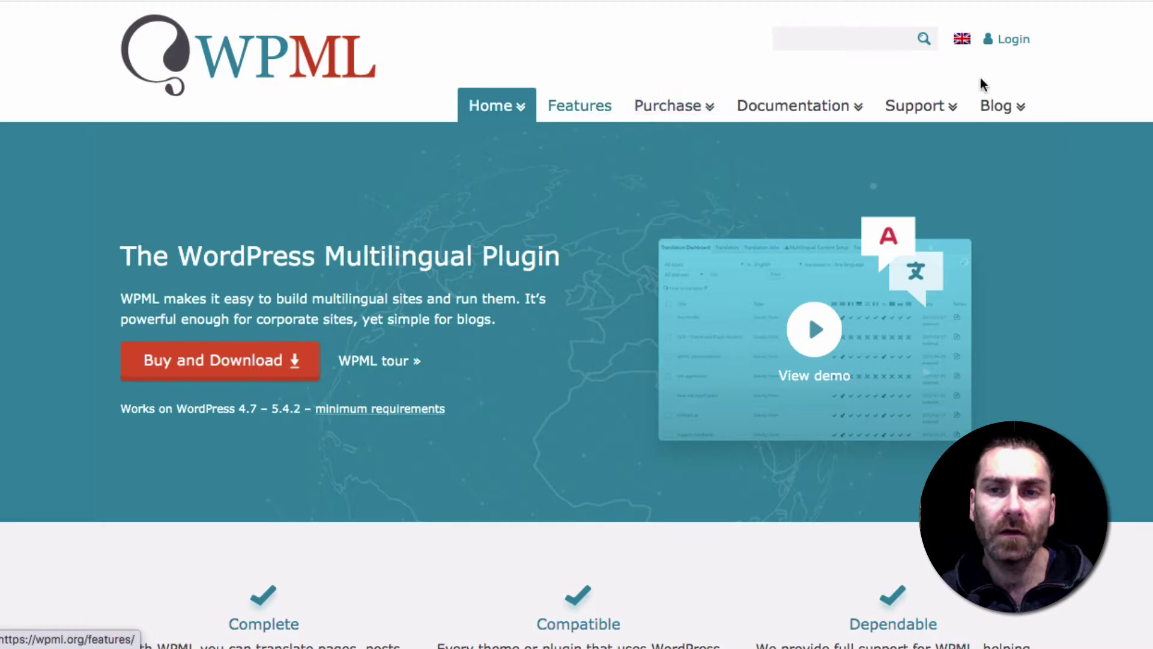
# - Switch the WPML website to Spanish and look through the translated home page
pyautogui.moveTo(962, 39)
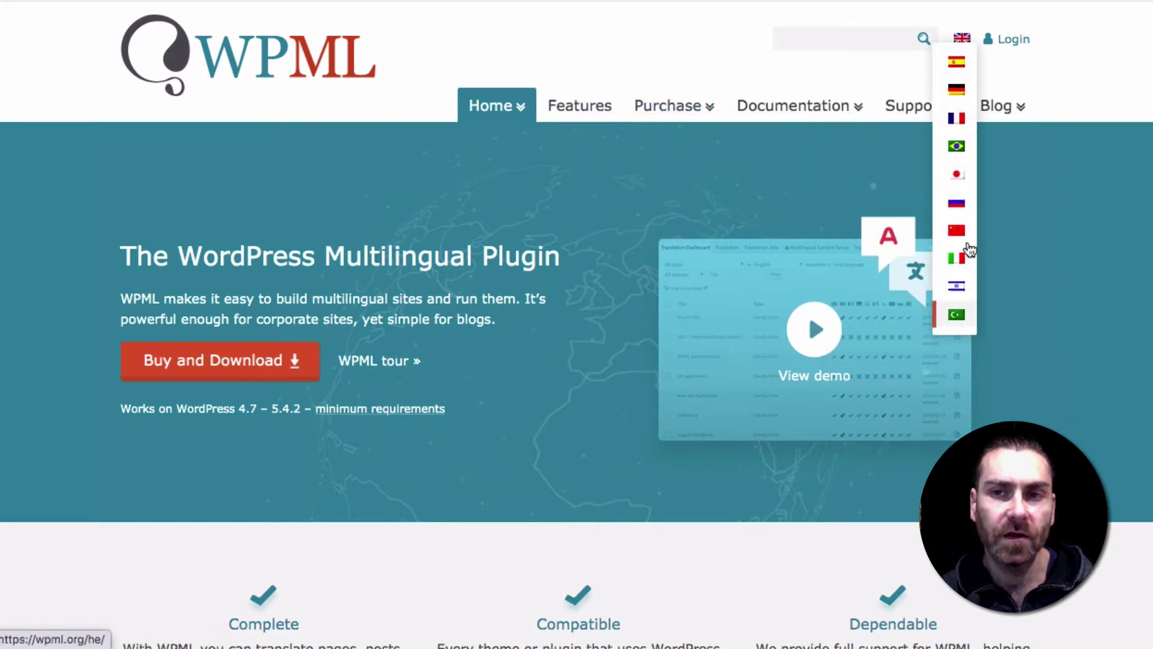
pyautogui.click(952, 53)
pyautogui.moveTo(961, 56)
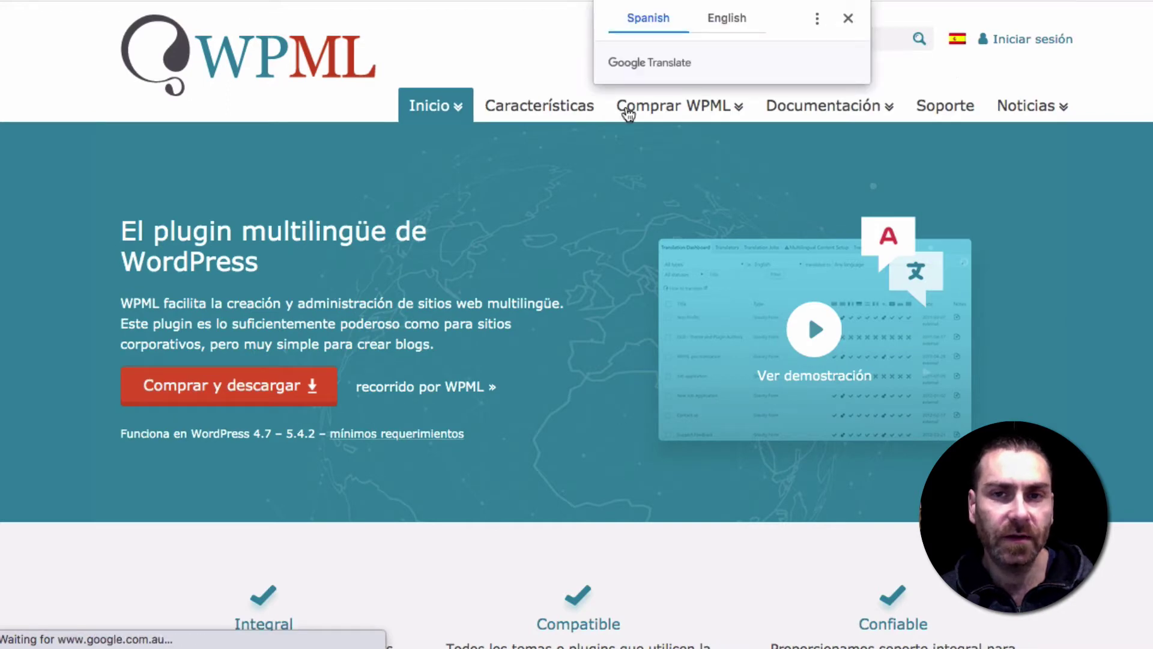
pyautogui.click(848, 20)
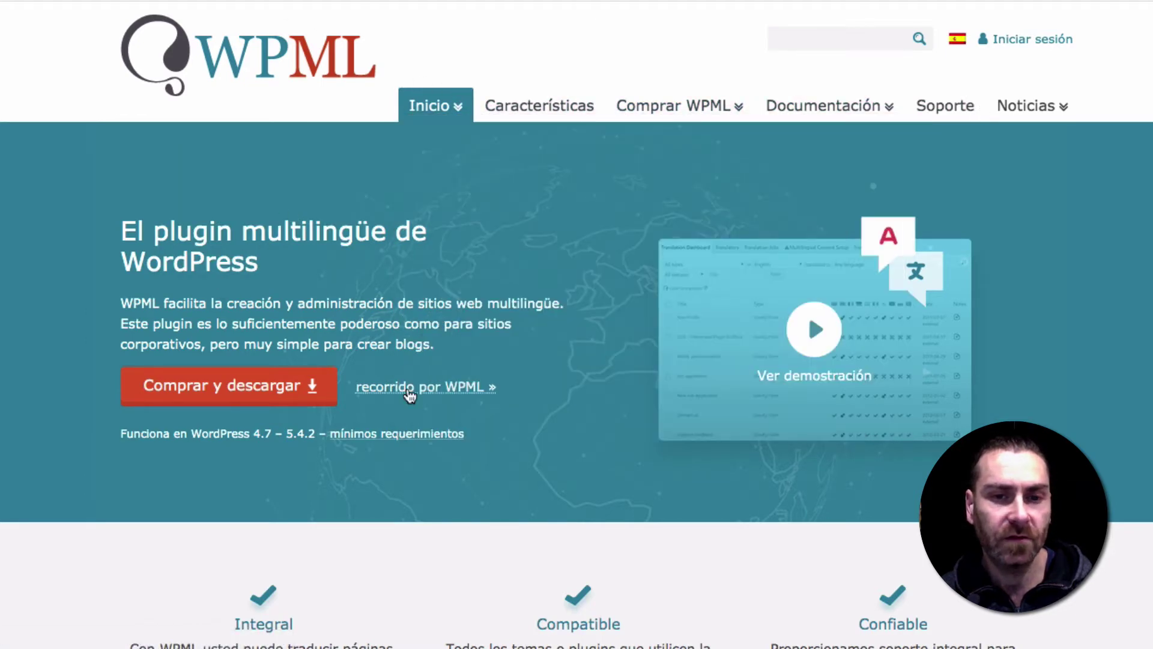
pyautogui.scroll(-3, 408, 395)
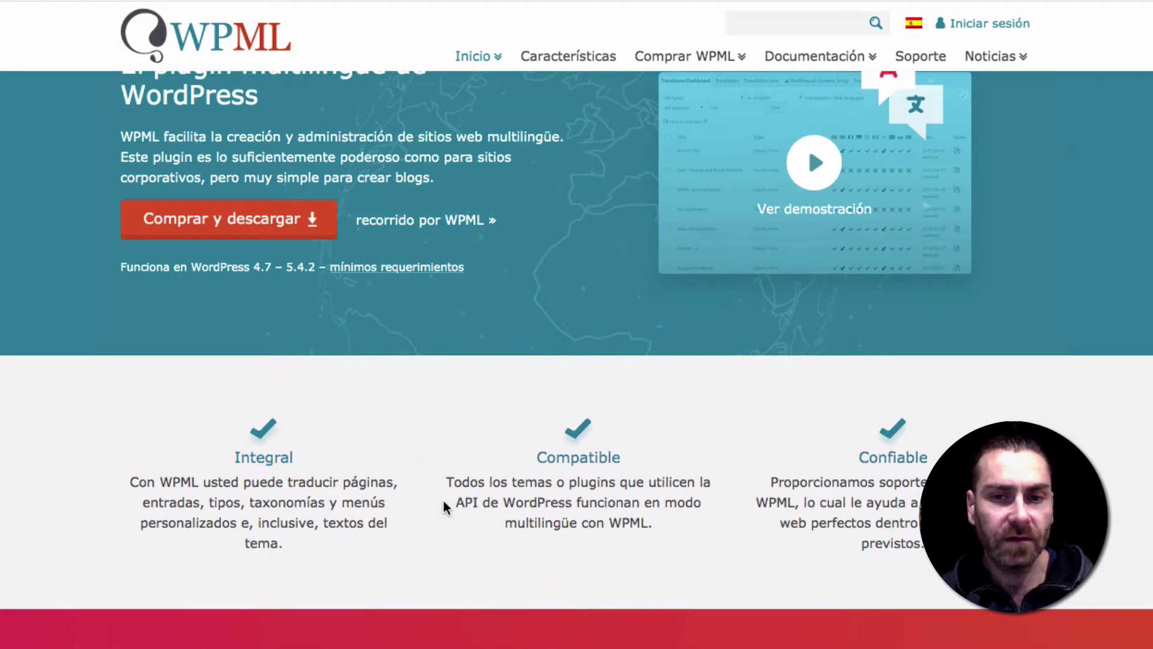
pyautogui.scroll(-10, 444, 502)
pyautogui.scroll(7, 444, 502)
pyautogui.scroll(5, 444, 501)
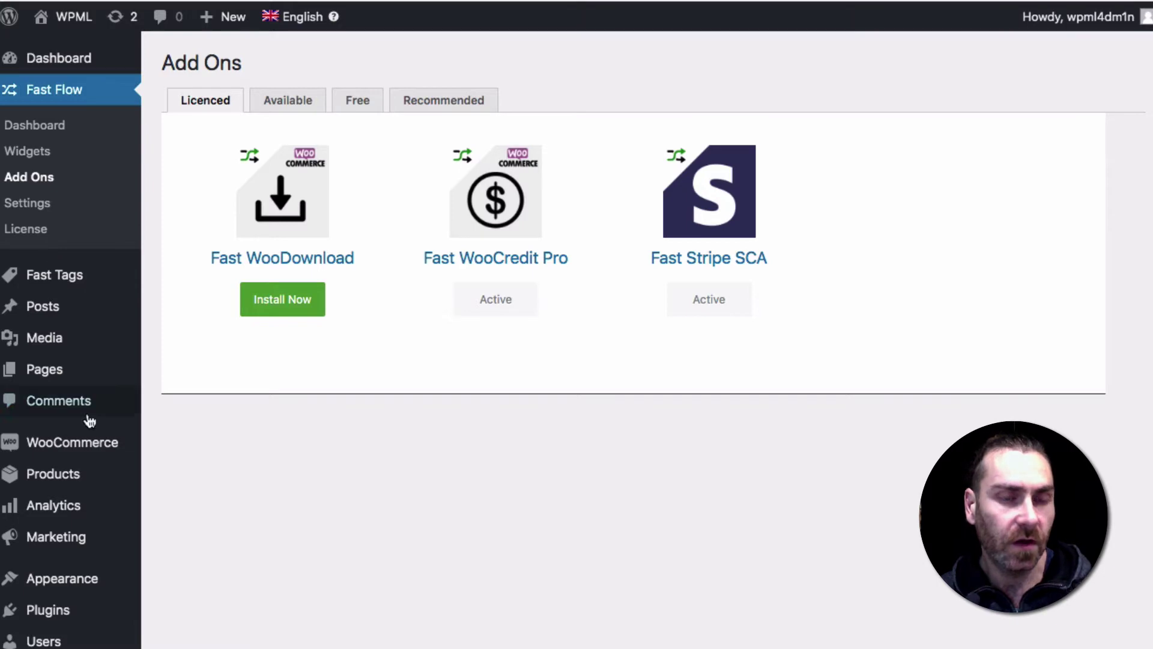
# - Open the WPML language settings of the WordPress site
pyautogui.click(93, 288)
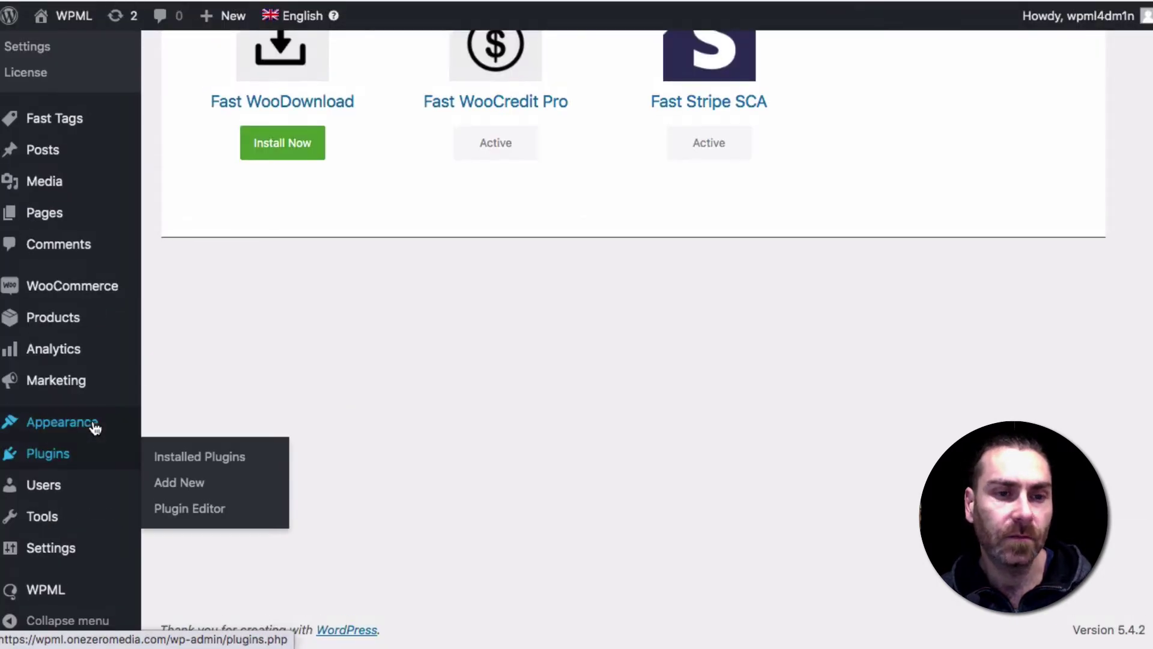
pyautogui.moveTo(45, 594)
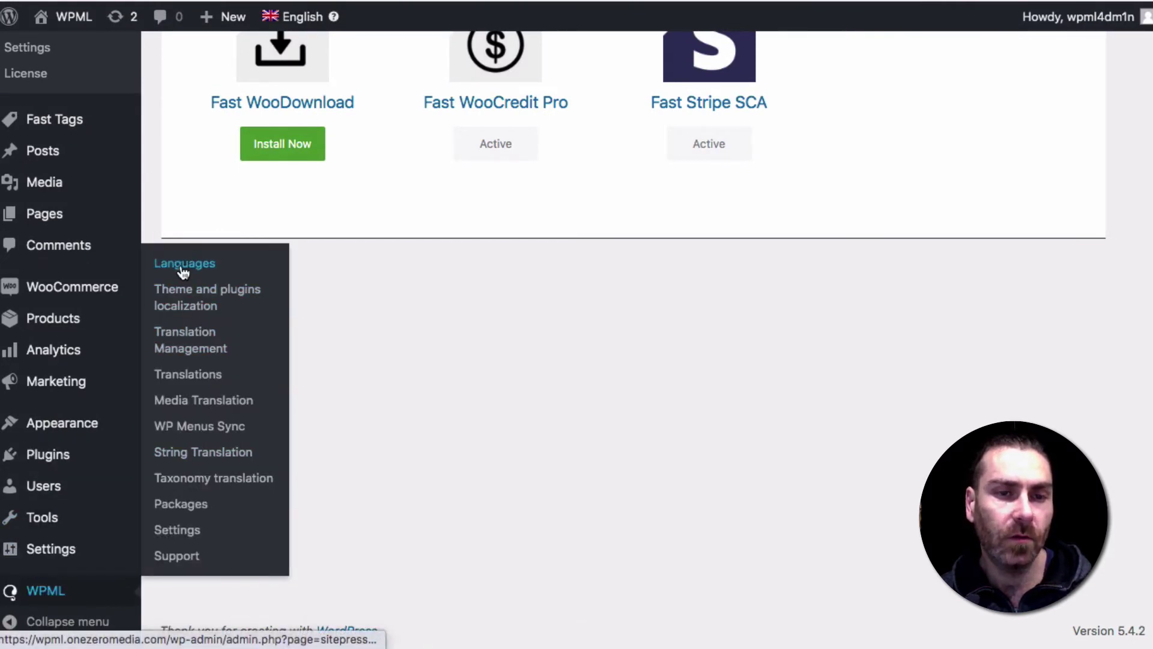
pyautogui.click(183, 269)
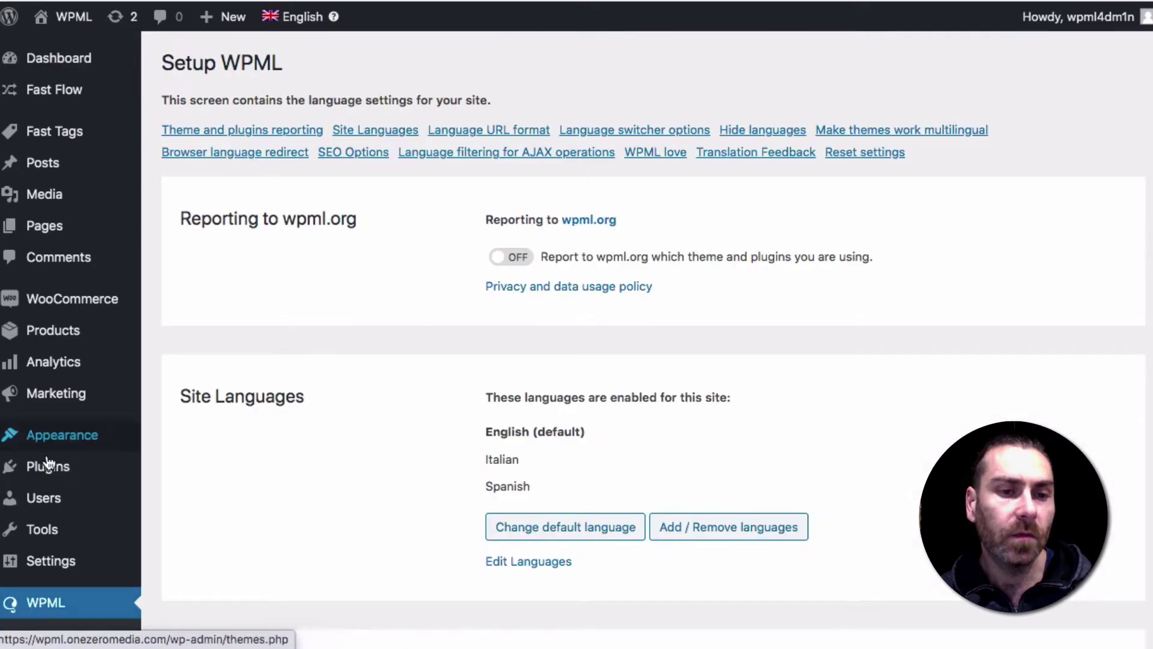
# - Filter the installed plugins to the active ones and look through the list
pyautogui.click(48, 465)
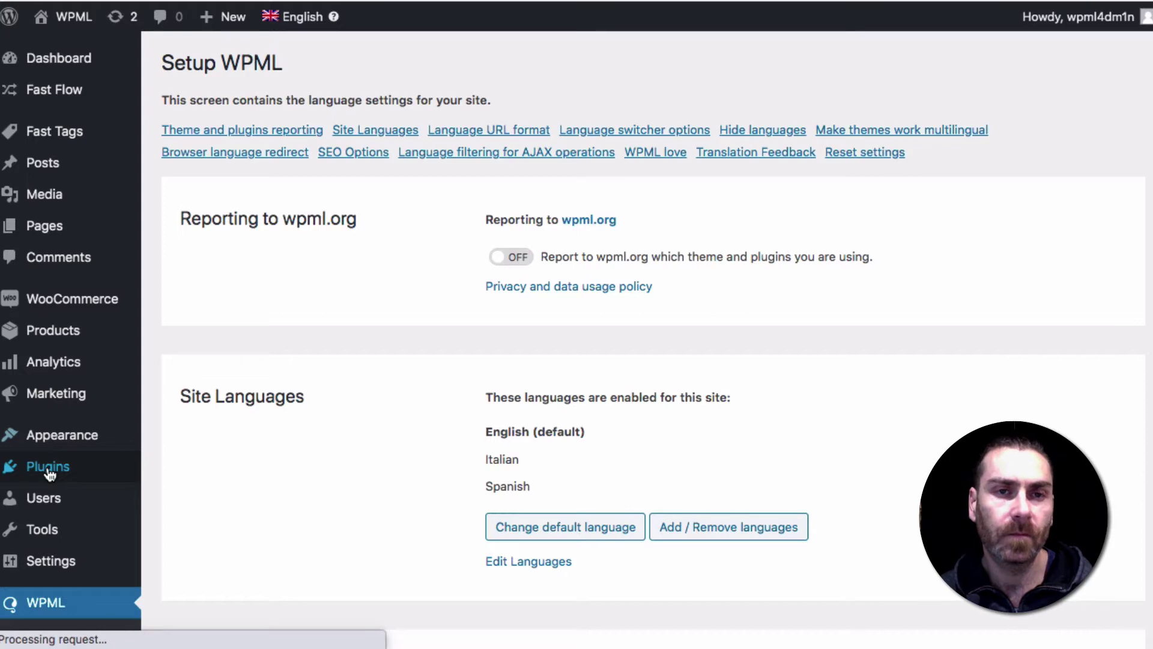
pyautogui.moveTo(49, 474)
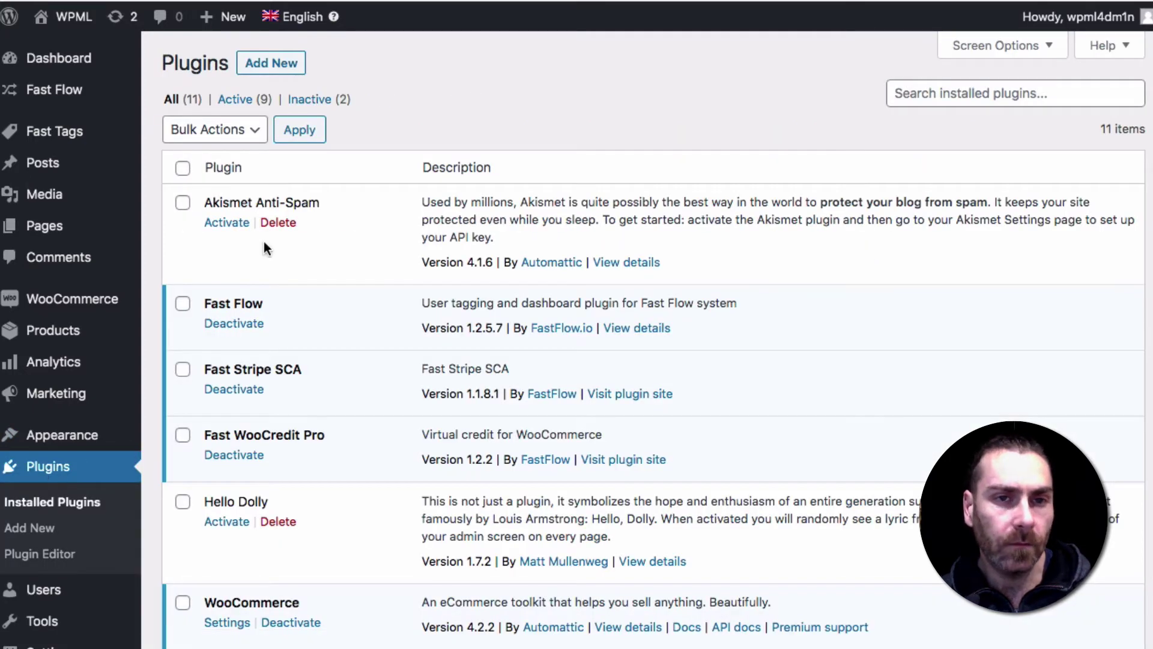
pyautogui.click(234, 102)
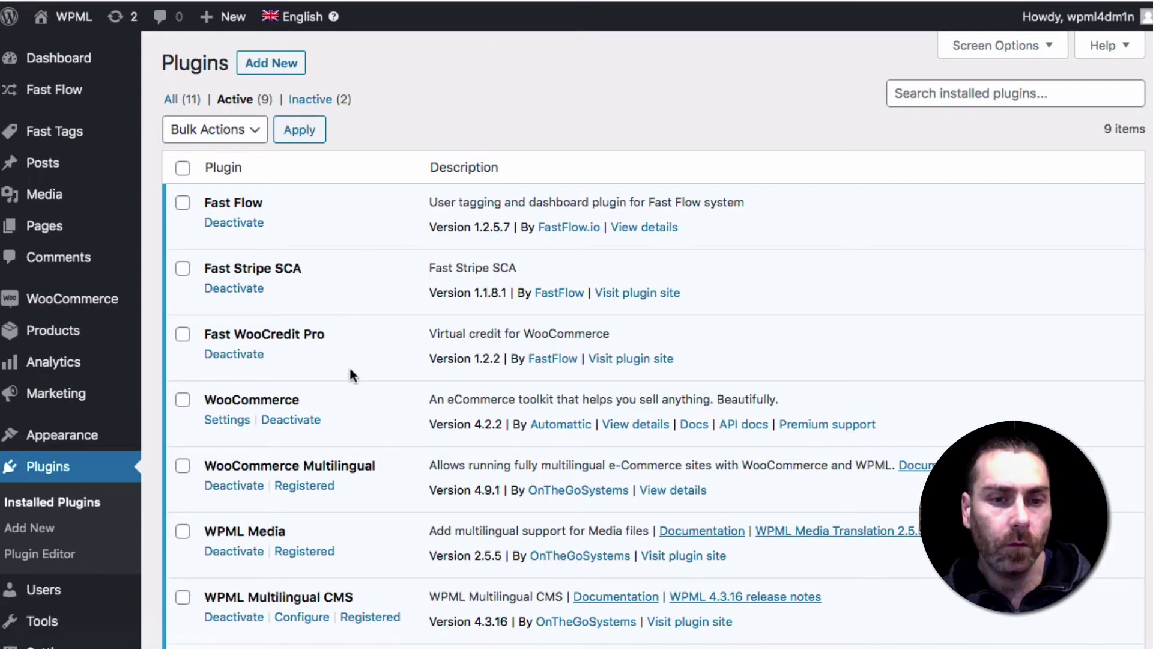
pyautogui.scroll(-4, 350, 369)
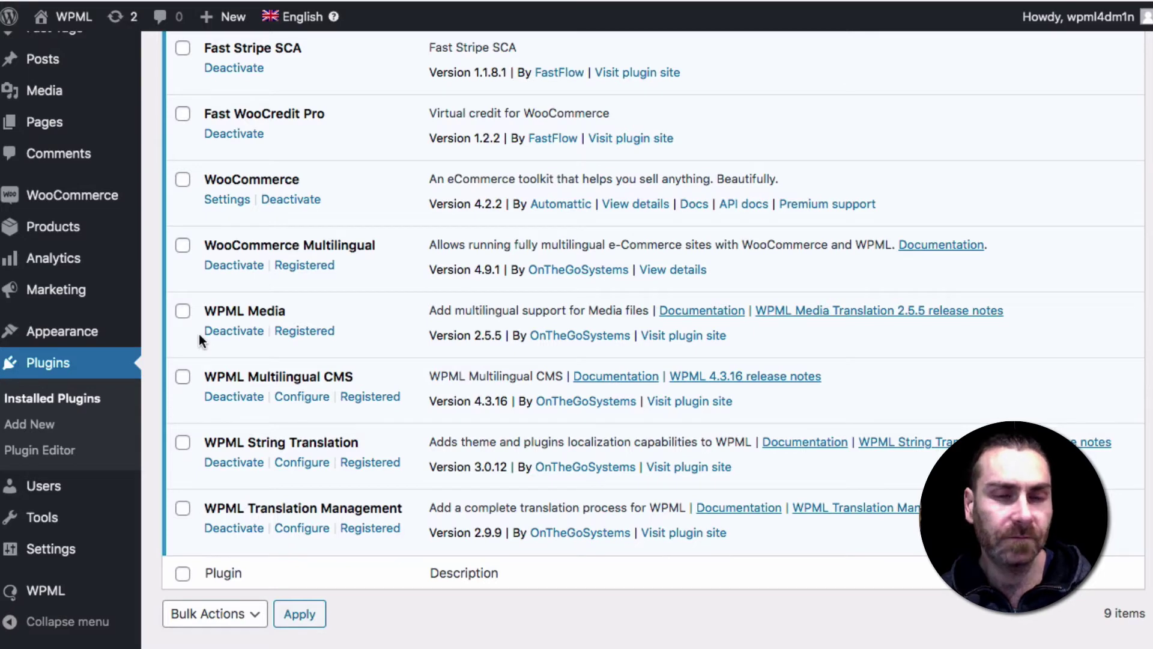
# - Add German to the site languages in the WPML language settings and save the selection
pyautogui.moveTo(43, 594)
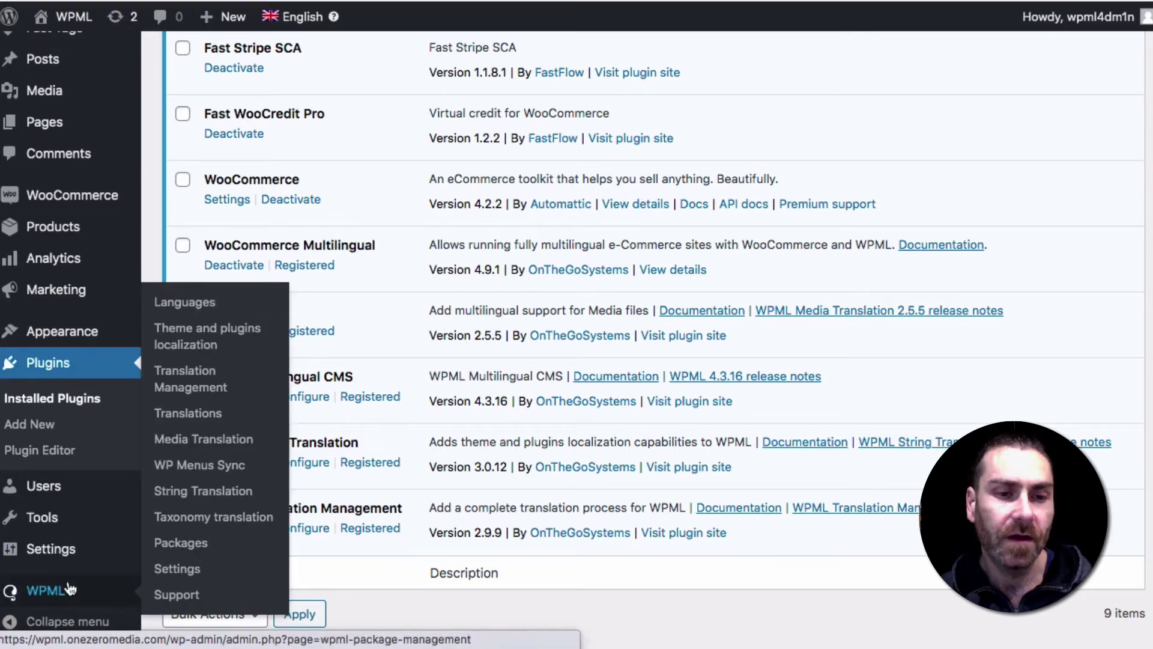
pyautogui.click(192, 308)
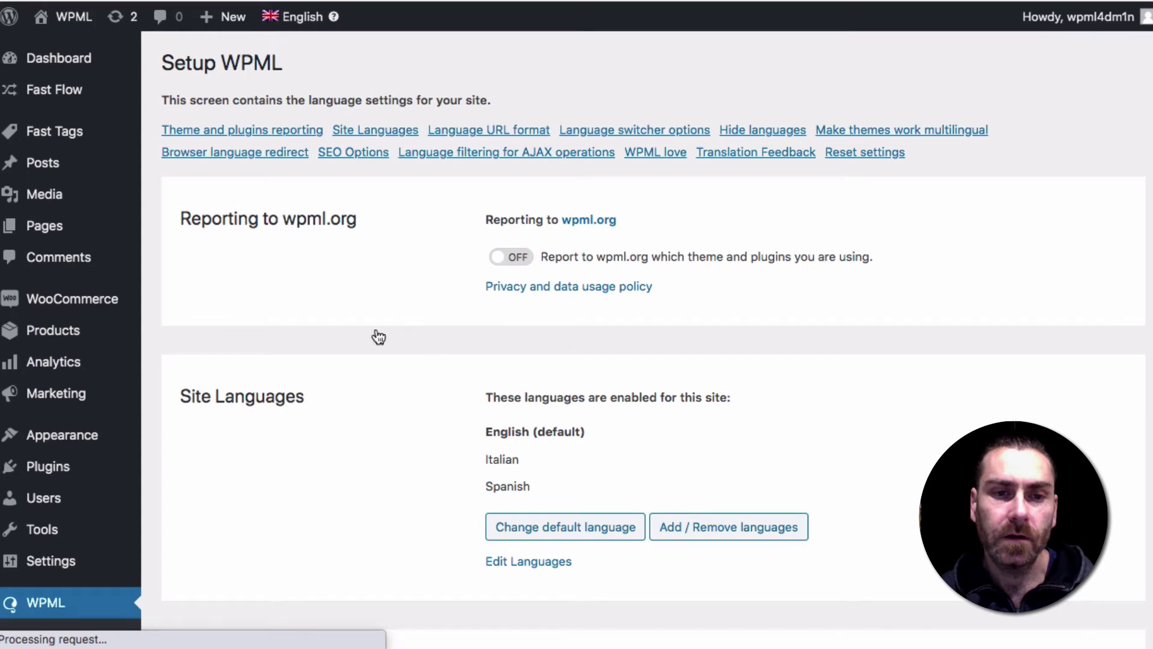
pyautogui.scroll(-5, 420, 368)
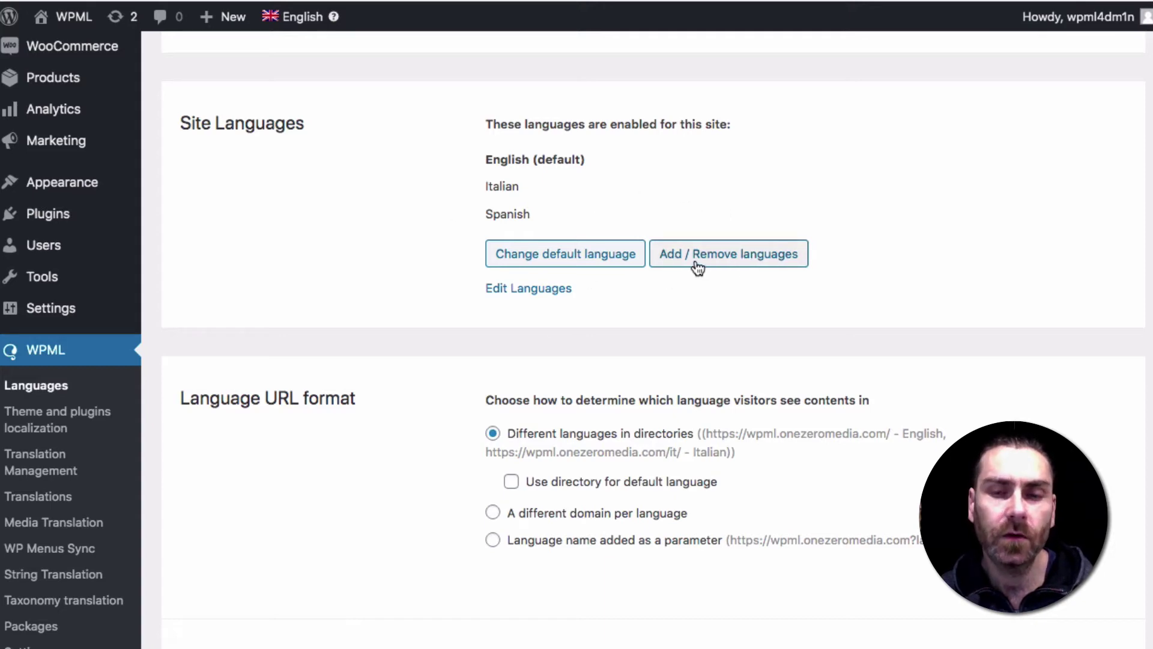
pyautogui.click(714, 256)
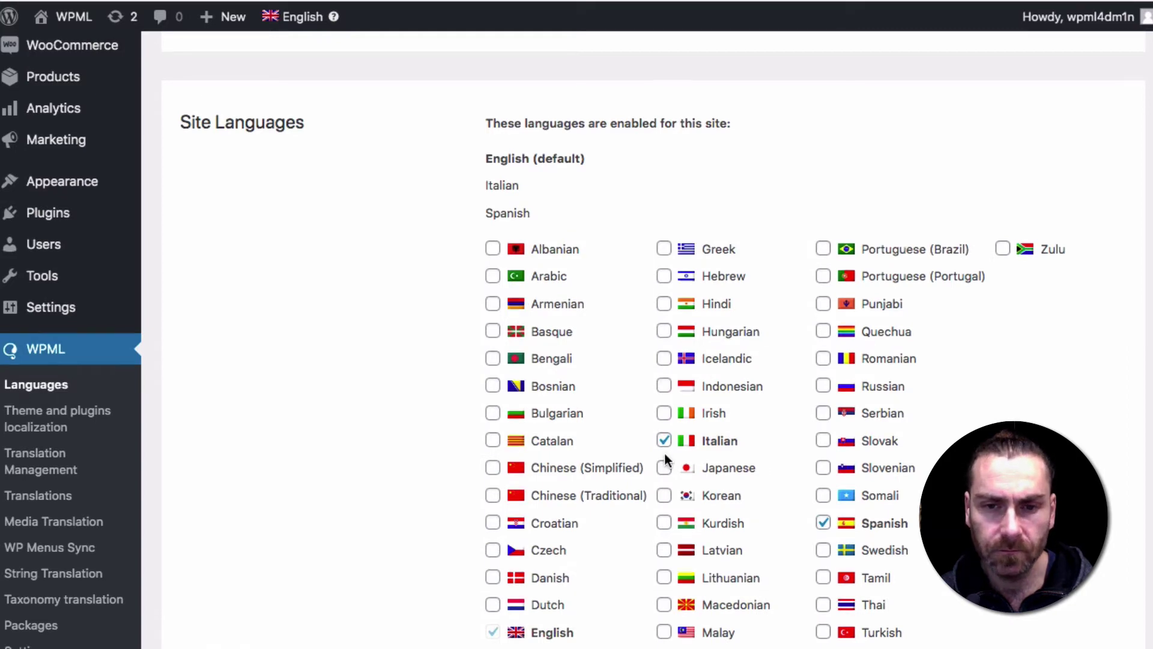
pyautogui.scroll(-3, 665, 456)
pyautogui.scroll(-1, 664, 462)
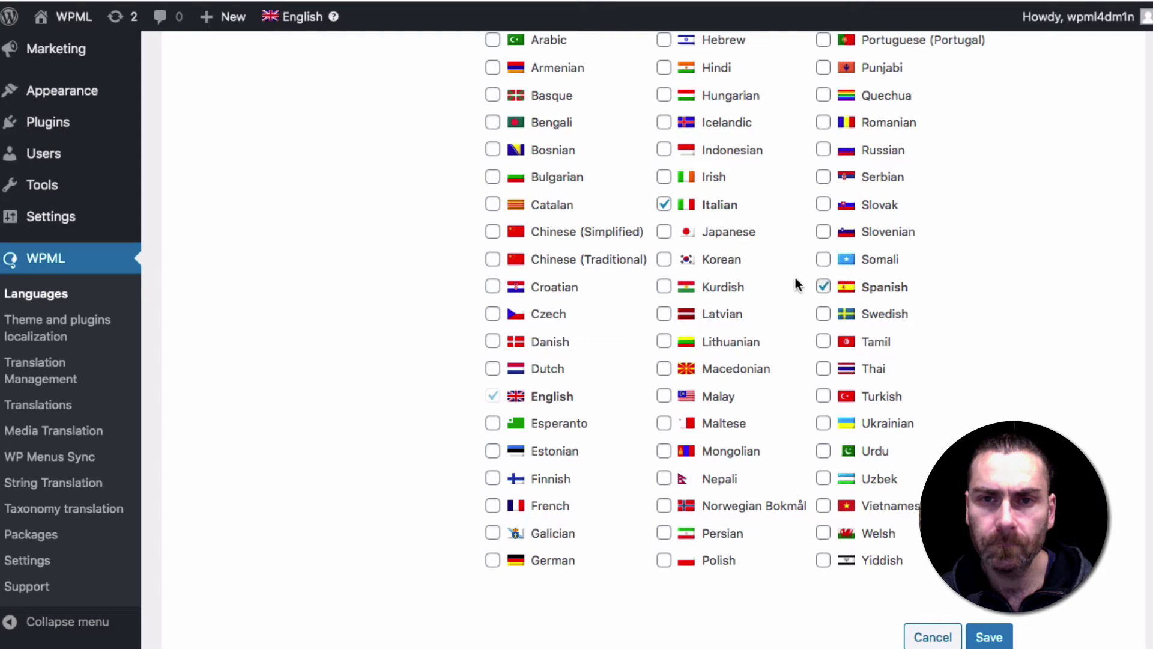
pyautogui.scroll(2, 795, 277)
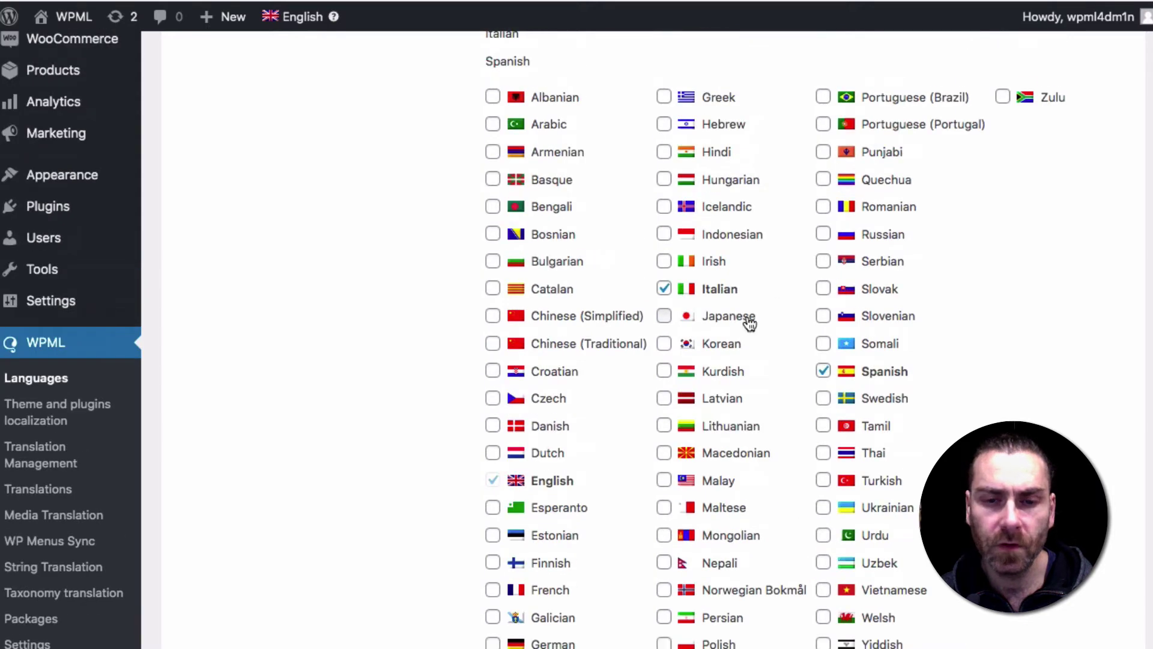
pyautogui.scroll(-3, 597, 533)
pyautogui.click(544, 544)
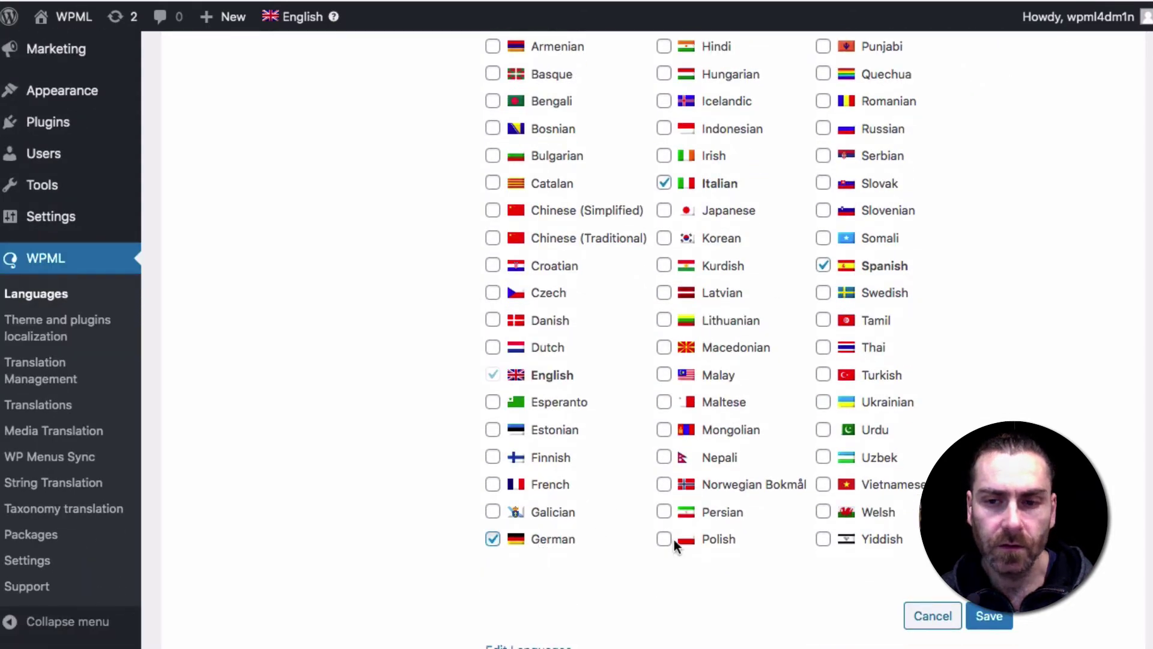
pyautogui.click(990, 617)
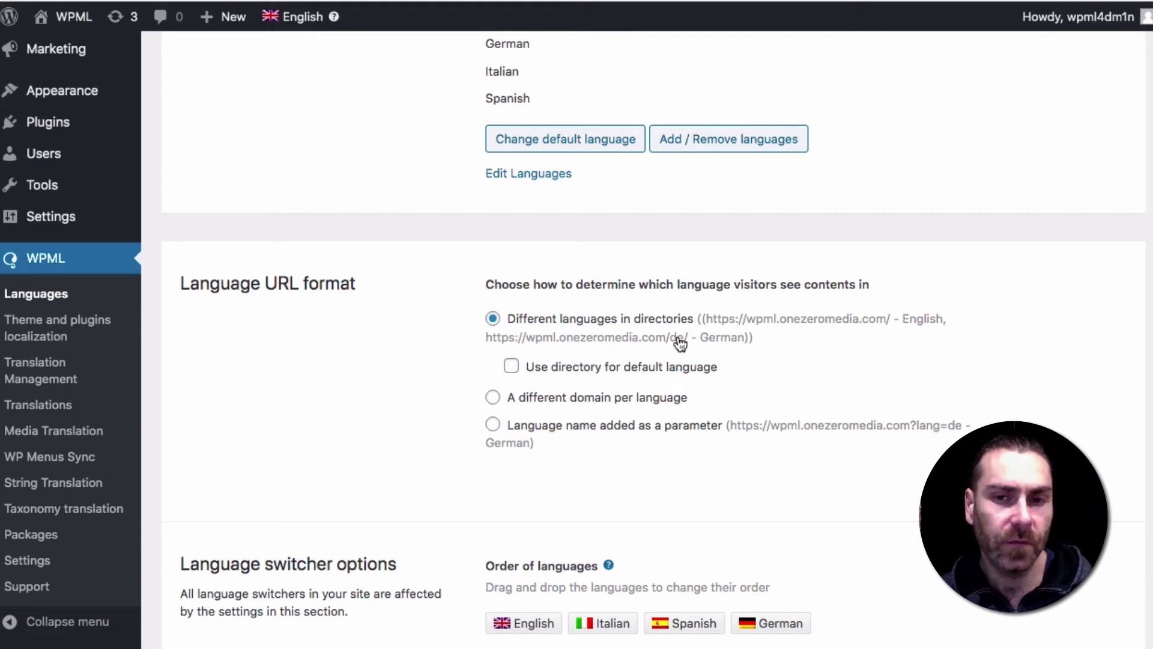
# - Save the language URL format with different languages in directories
pyautogui.scroll(-5, 768, 448)
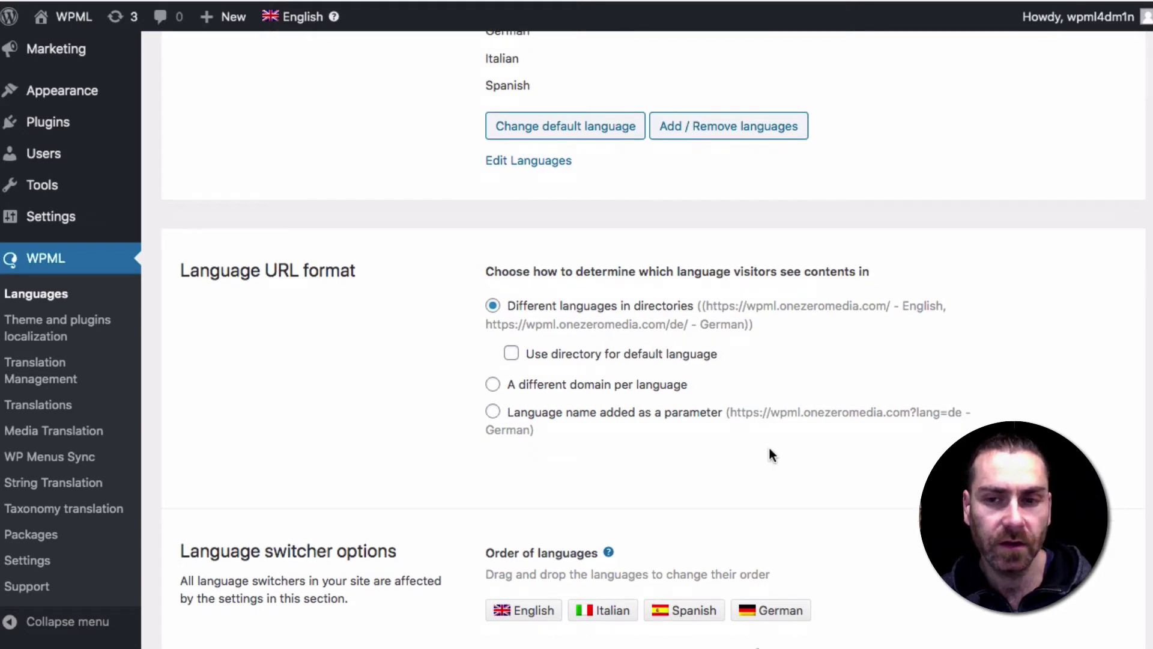
pyautogui.click(997, 210)
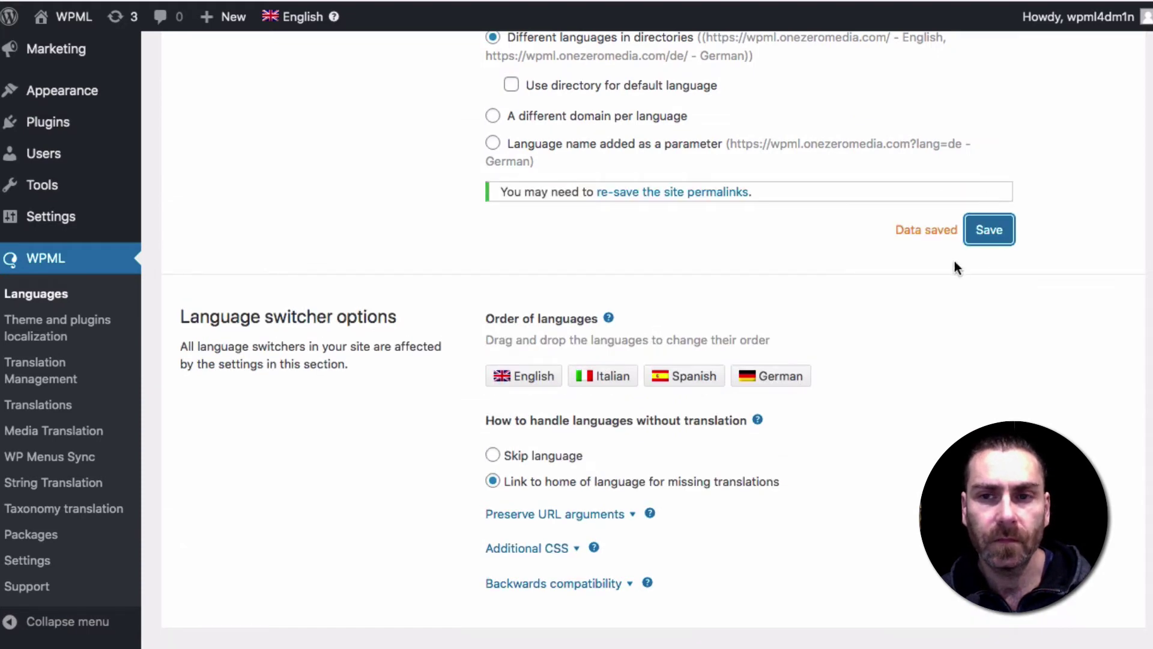
# - Set the site's permalink structure to Post name, save it and return to the WPML language settings
pyautogui.click(675, 197)
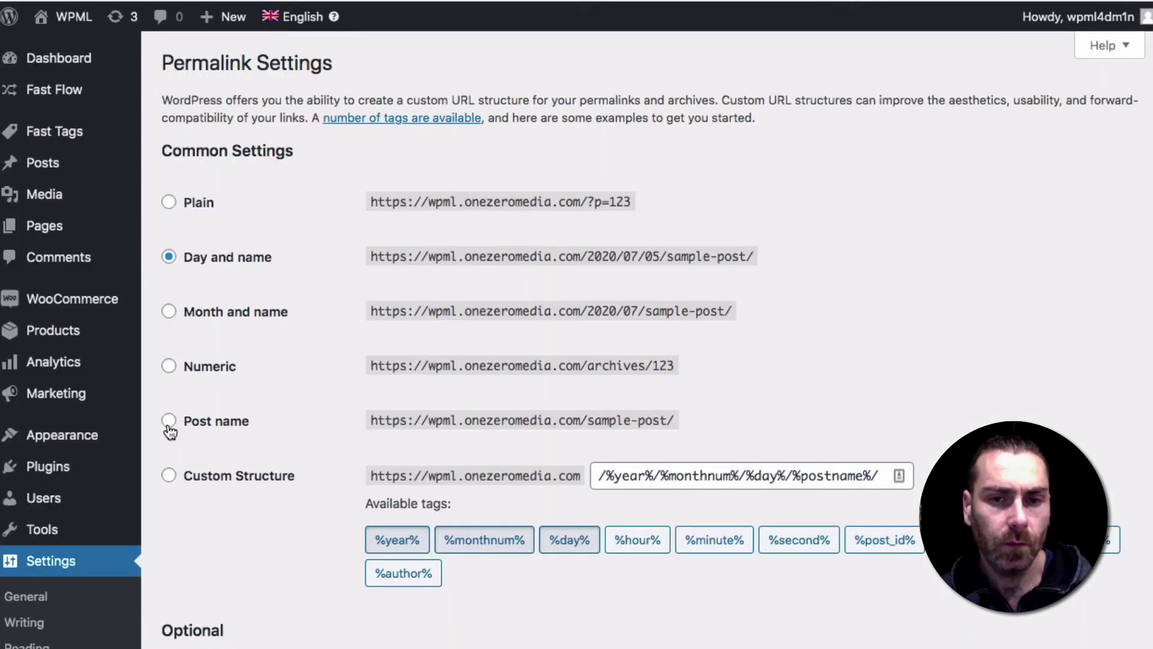
pyautogui.click(168, 421)
pyautogui.scroll(-7, 265, 460)
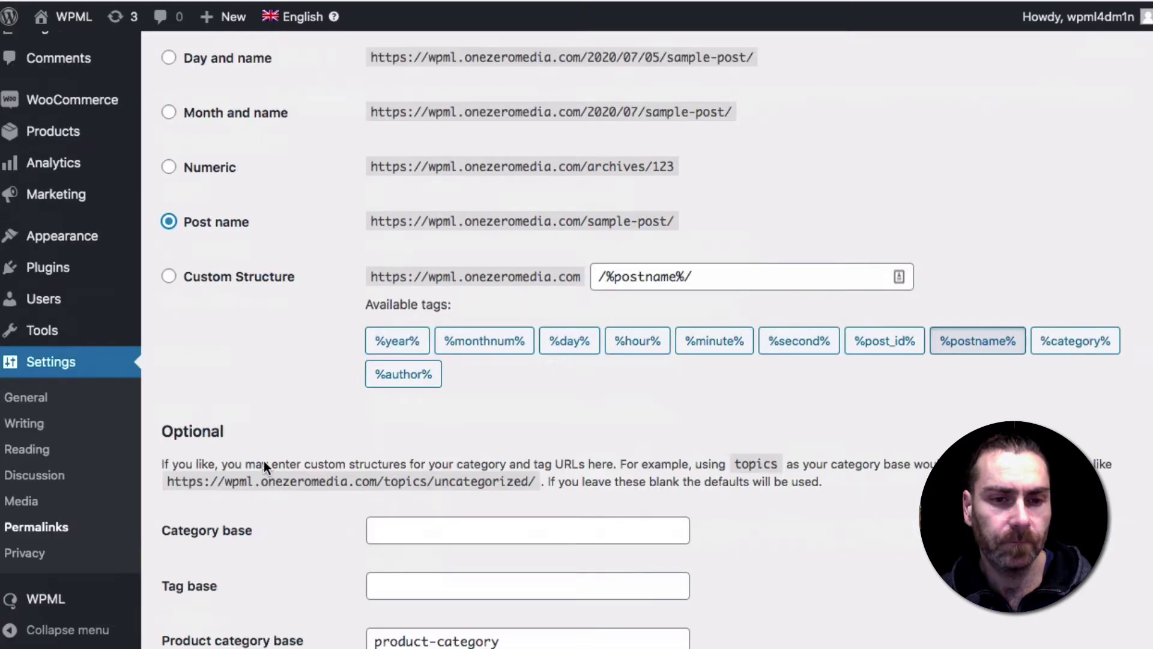
pyautogui.scroll(-10, 258, 508)
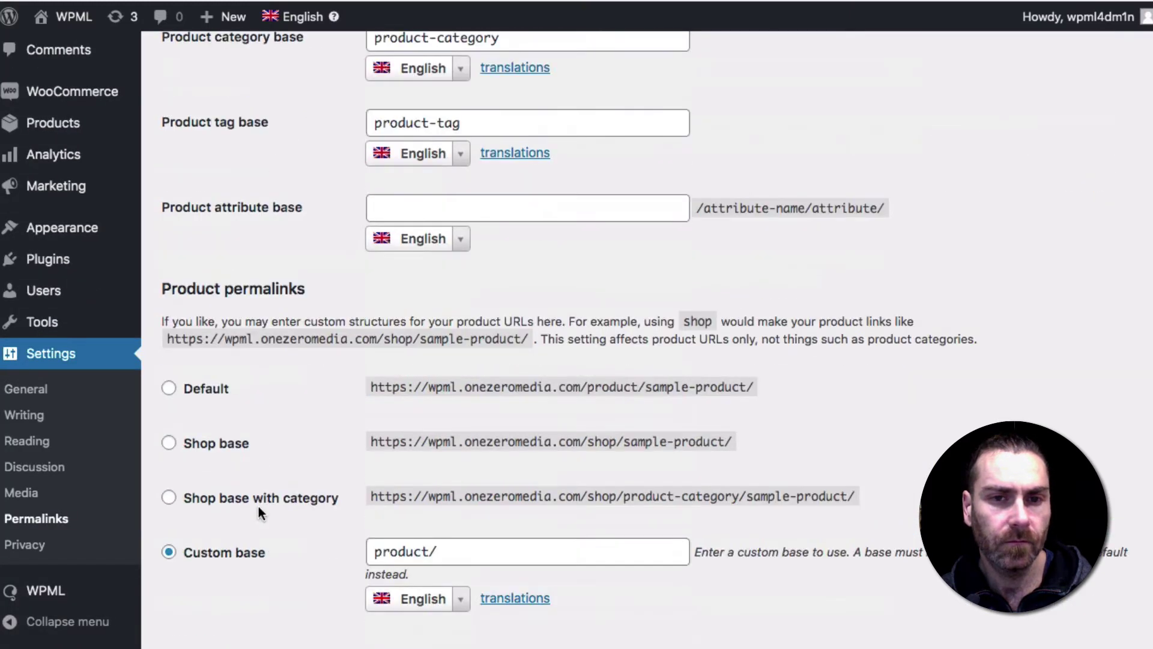
pyautogui.scroll(-4, 258, 507)
pyautogui.click(211, 520)
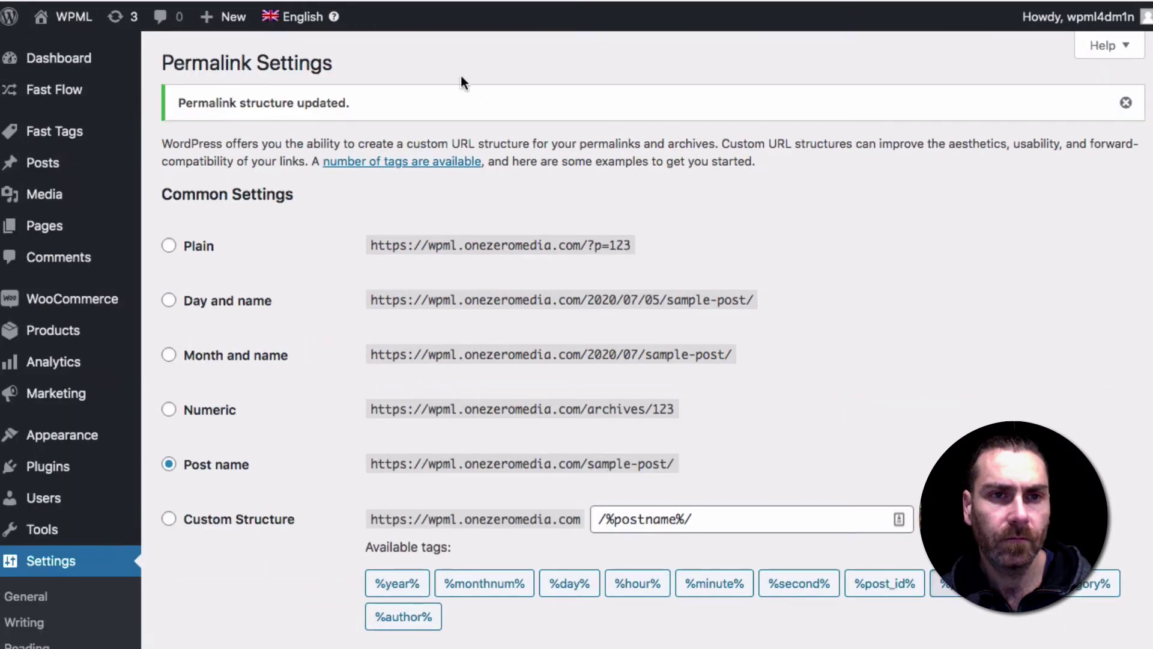
pyautogui.press('super+w')
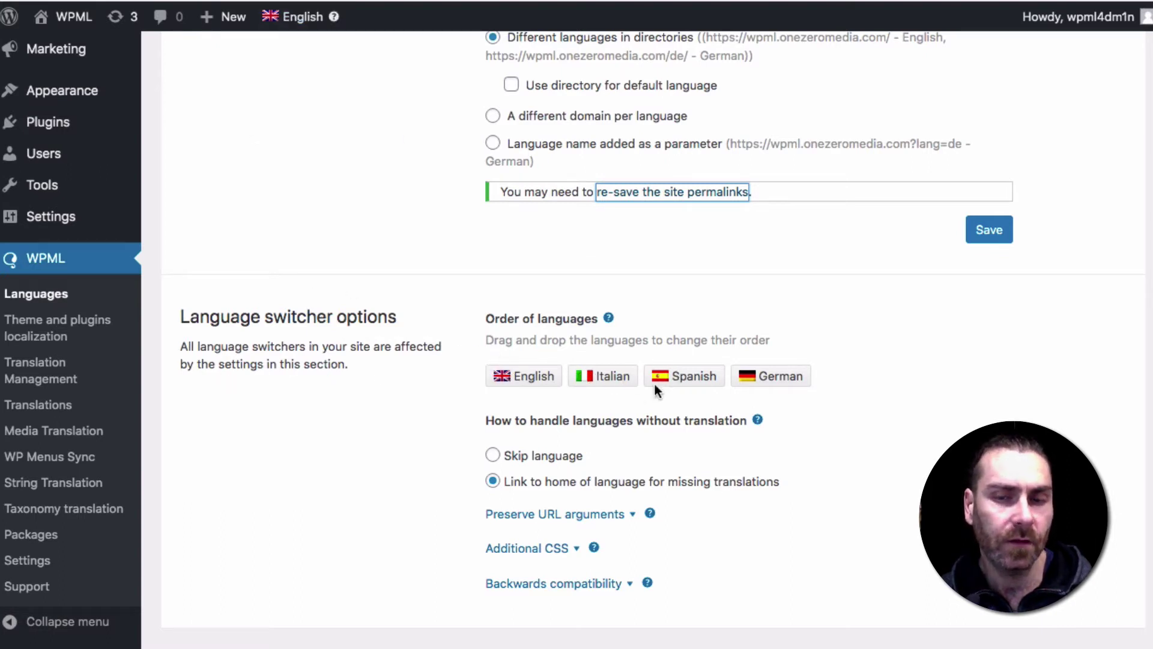
# - Examine the language switcher options, the widget switcher preview and the remaining WPML settings down to Reset settings
pyautogui.scroll(-3, 658, 385)
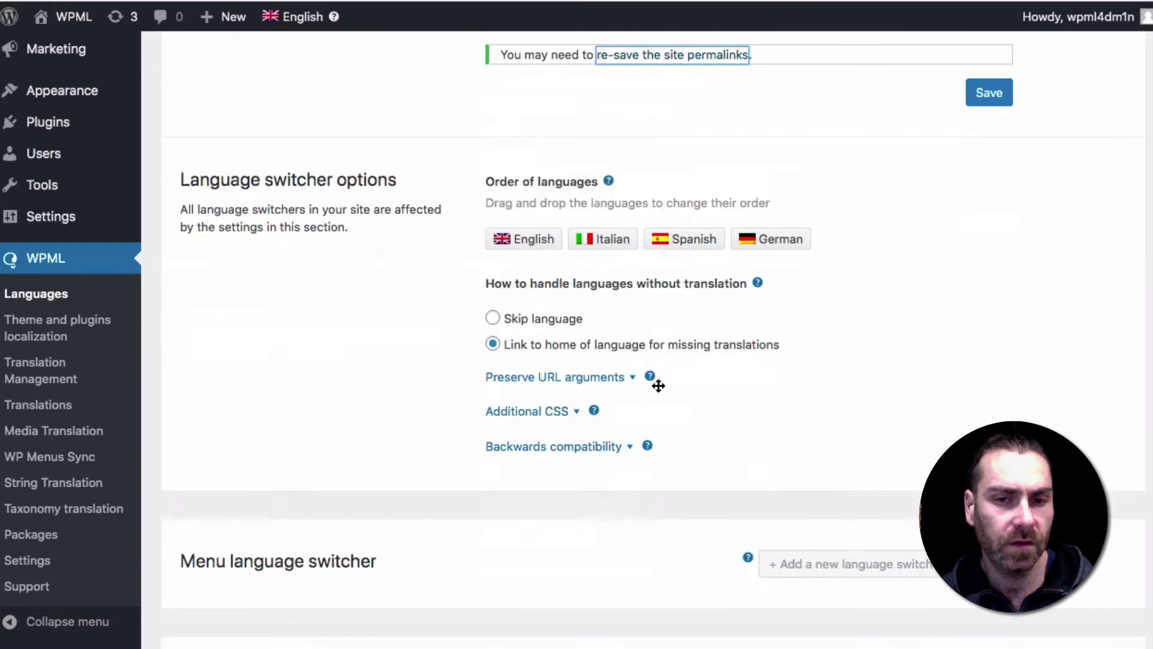
pyautogui.scroll(-10, 718, 411)
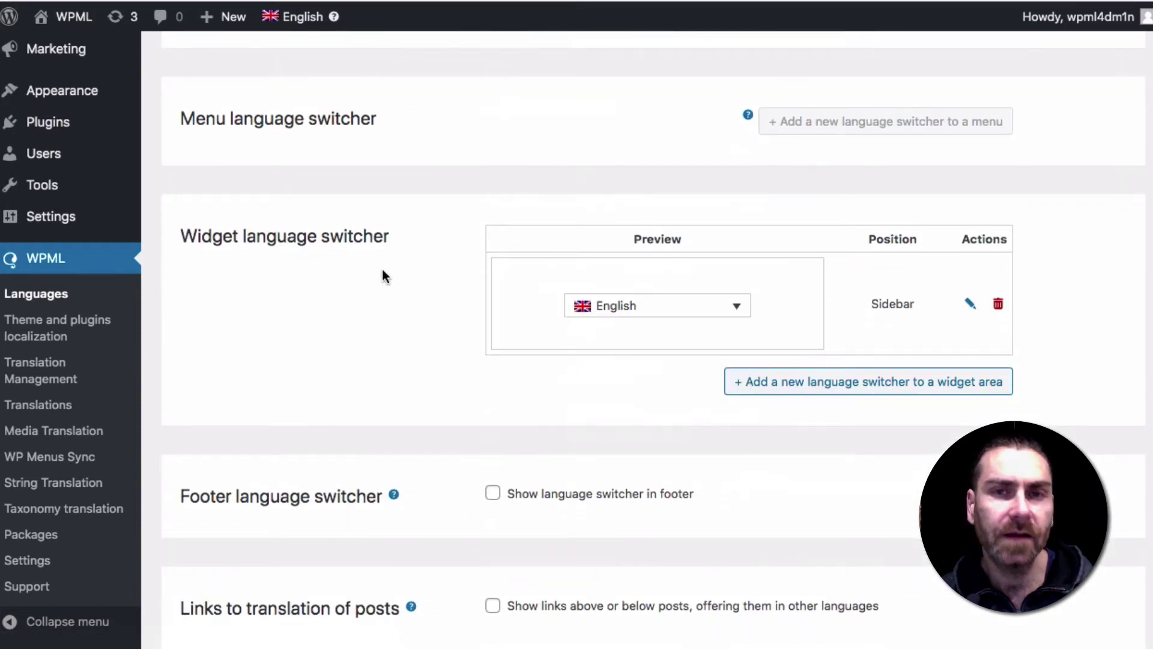
pyautogui.moveTo(685, 307)
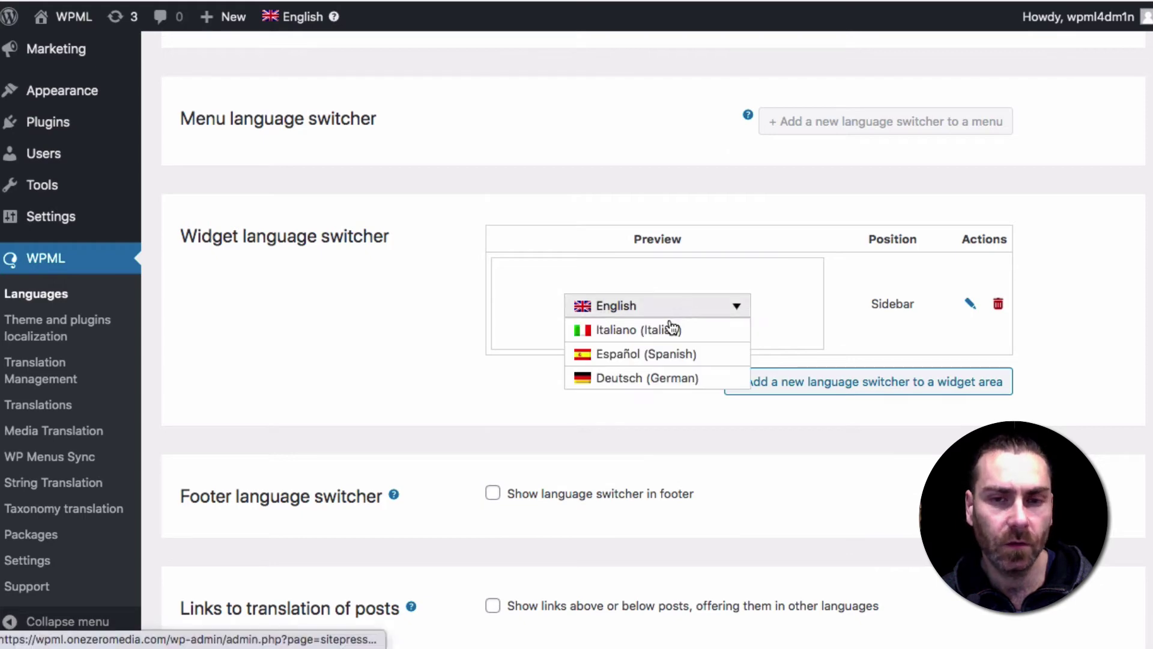
pyautogui.moveTo(623, 312)
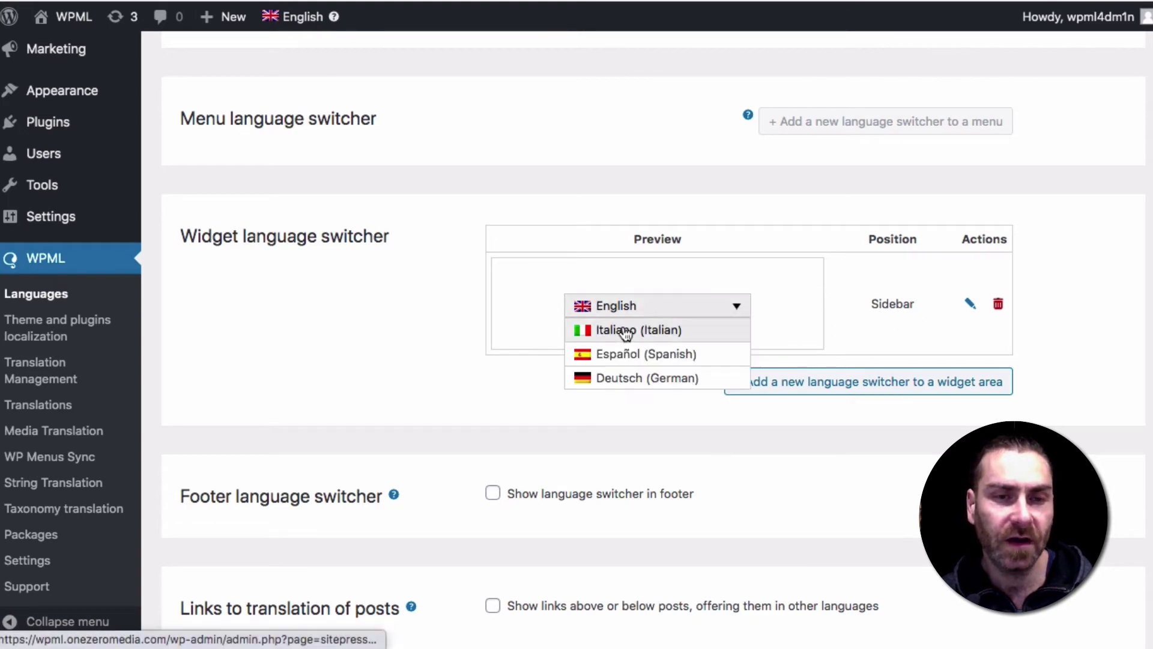
pyautogui.scroll(-5, 657, 323)
pyautogui.scroll(-12, 657, 323)
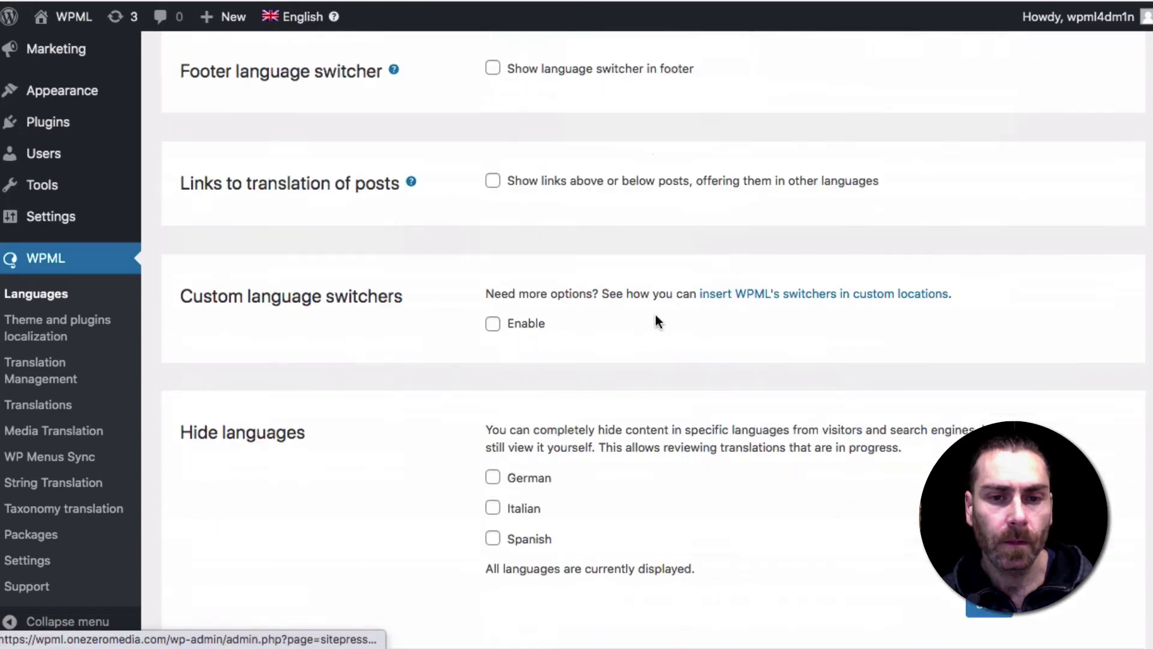
pyautogui.scroll(-10, 738, 210)
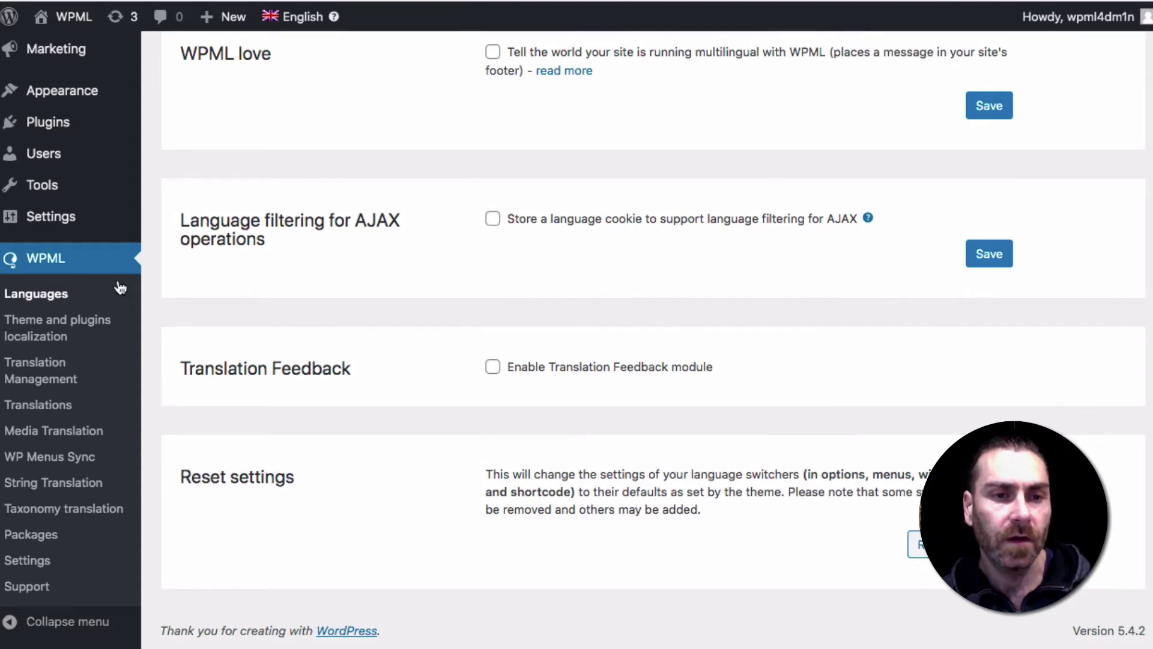
pyautogui.scroll(3, 202, 319)
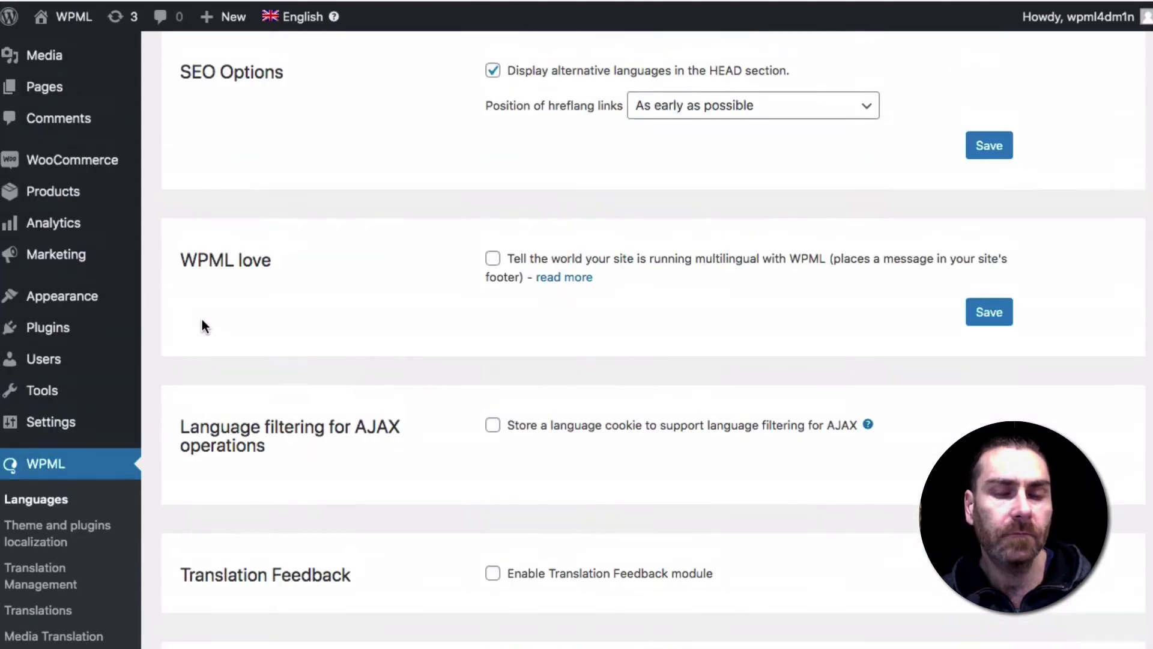
pyautogui.scroll(6, 202, 320)
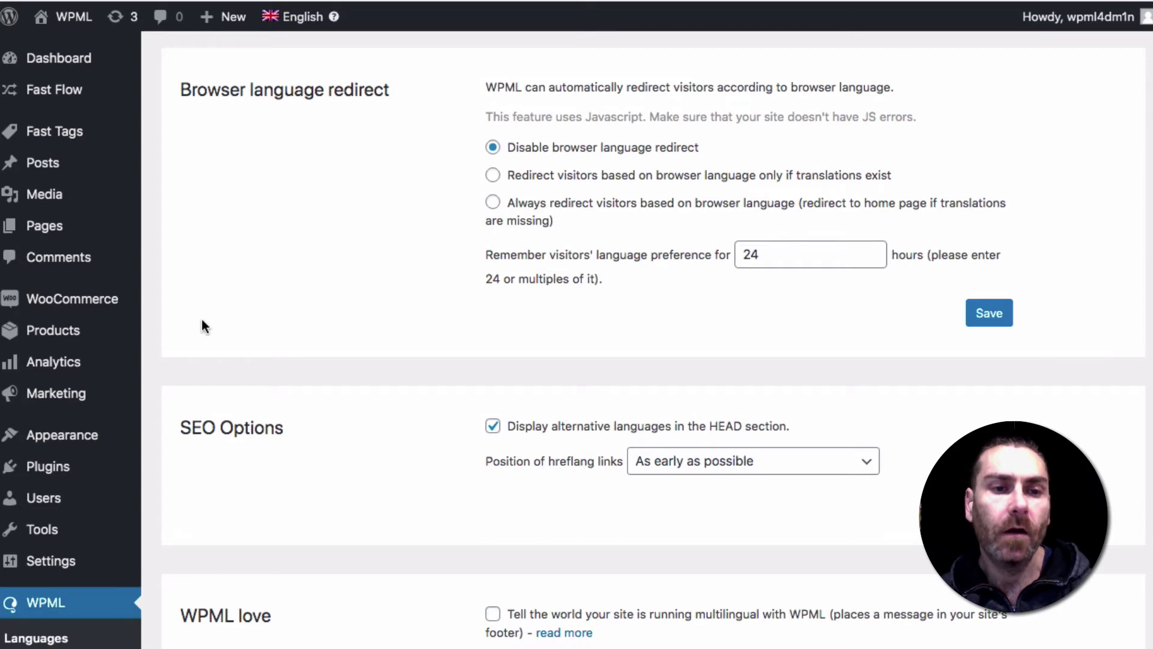
# - Open the German translation of the Use Credit product from WooCommerce Multilingual and inspect its strings in the translation editor
pyautogui.moveTo(100, 430)
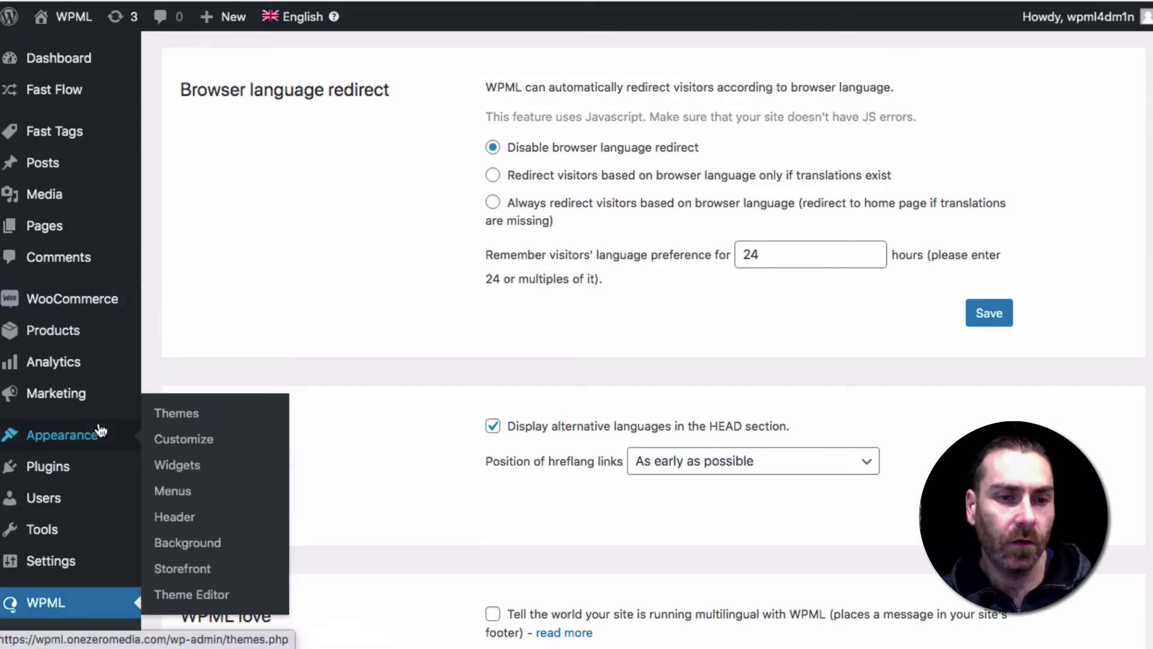
pyautogui.scroll(-3, 101, 430)
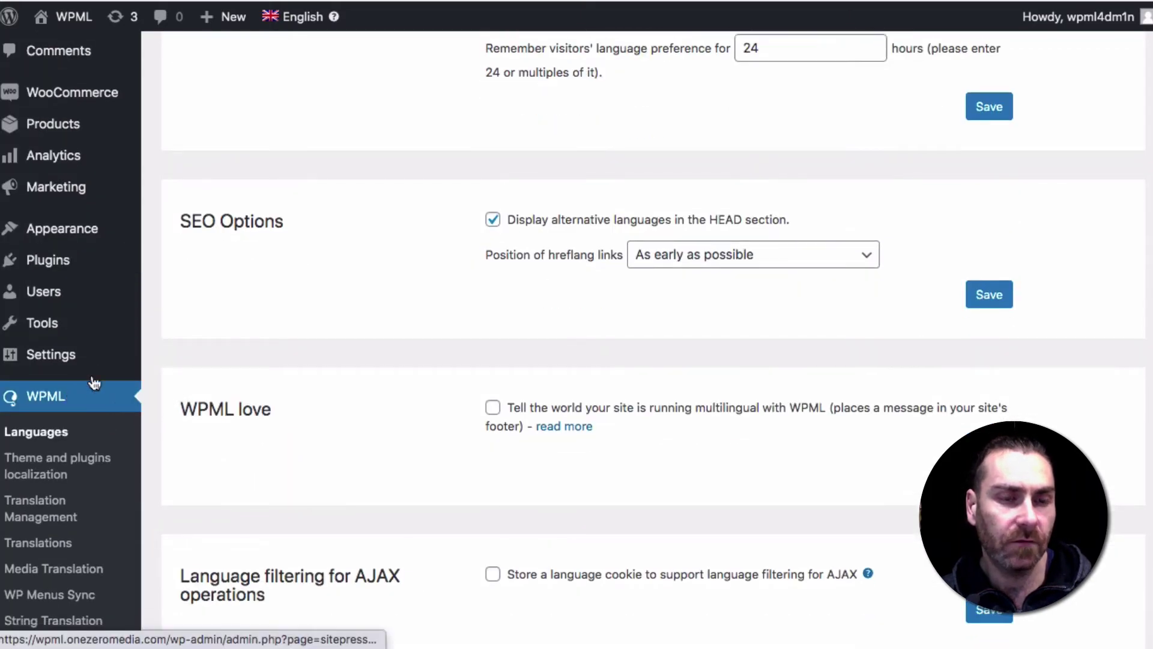
pyautogui.moveTo(117, 97)
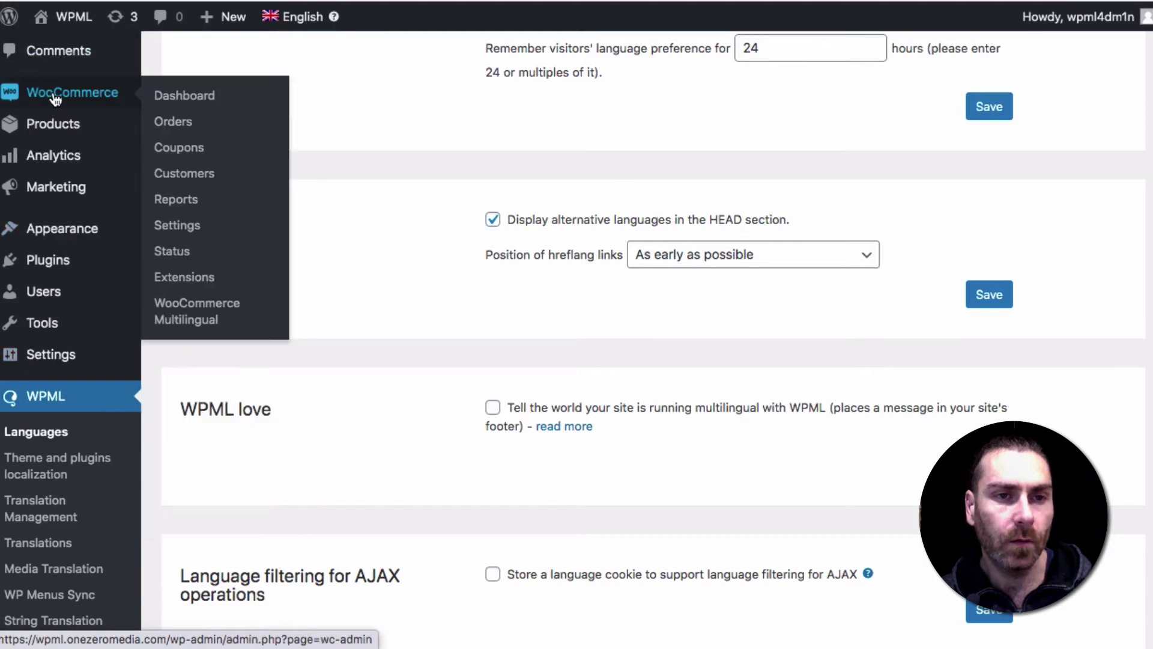
pyautogui.click(185, 313)
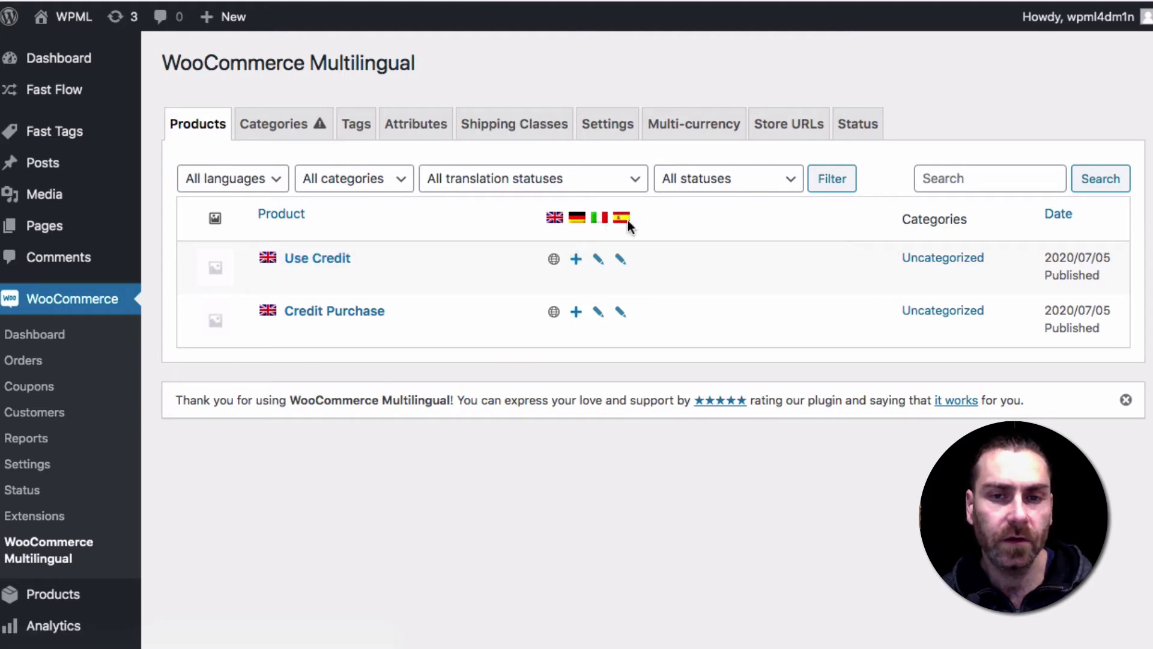
pyautogui.click(576, 260)
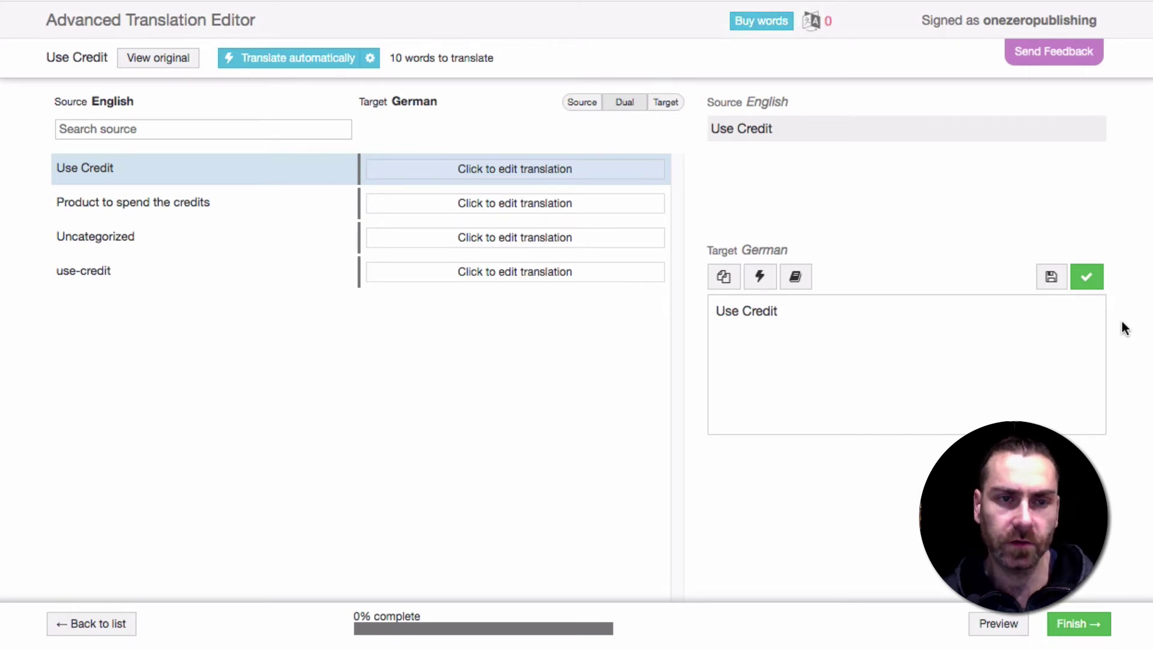
pyautogui.click(179, 202)
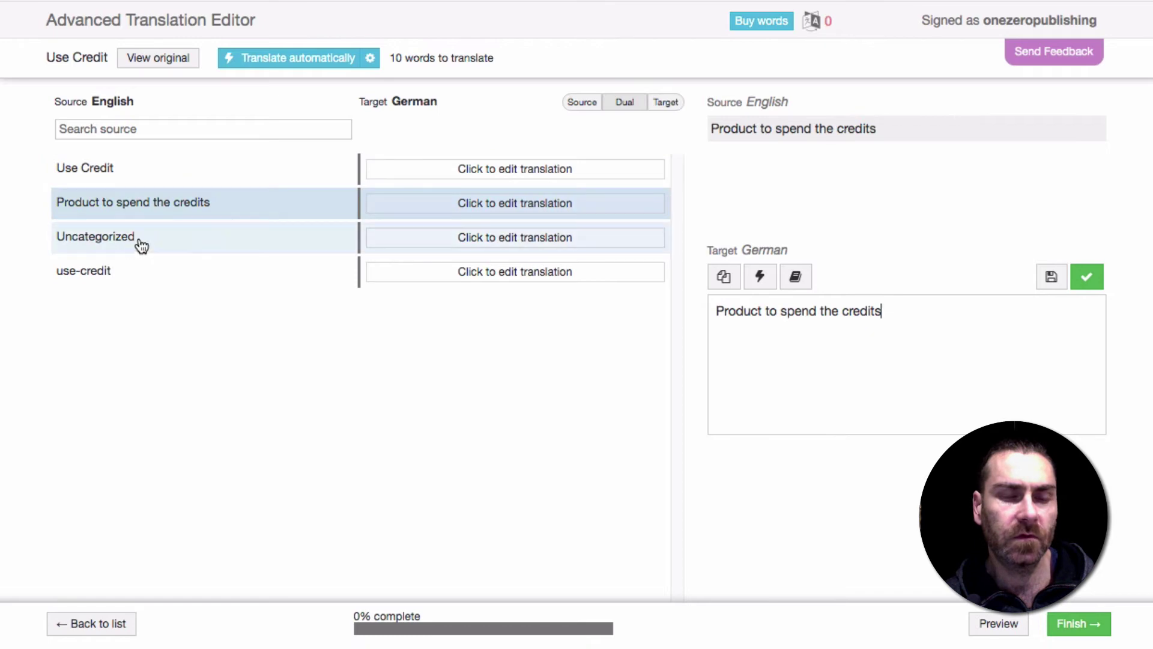
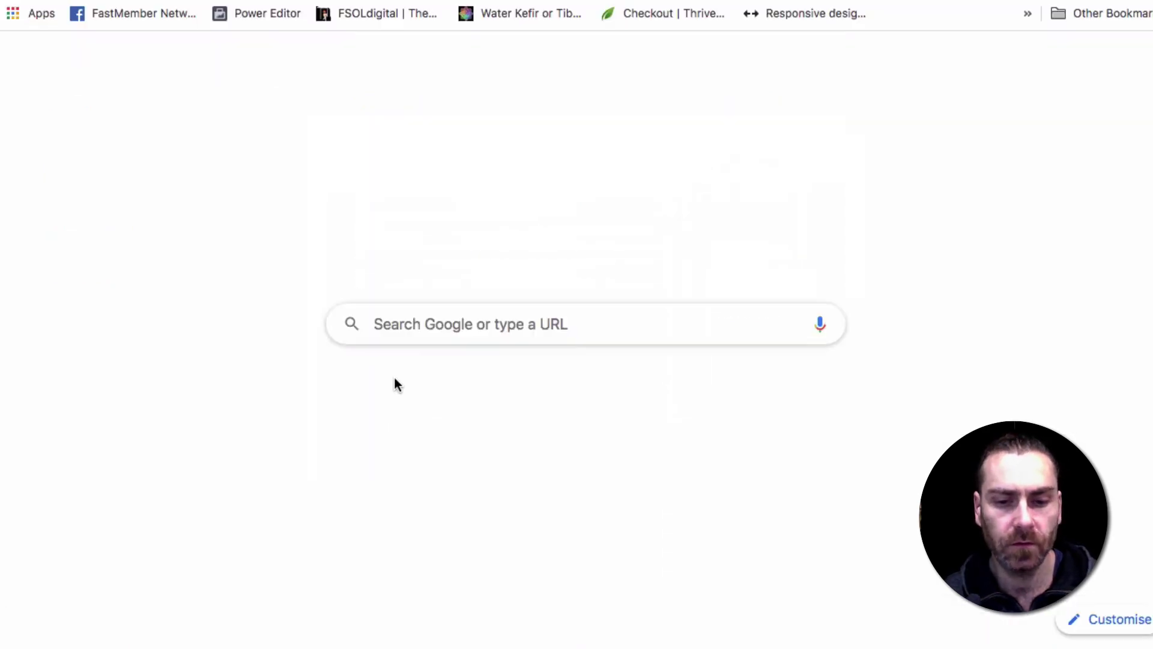
# - Switch to Google Translate, translate "Use Credit" into German and copy the translation
pyautogui.press('super+l')
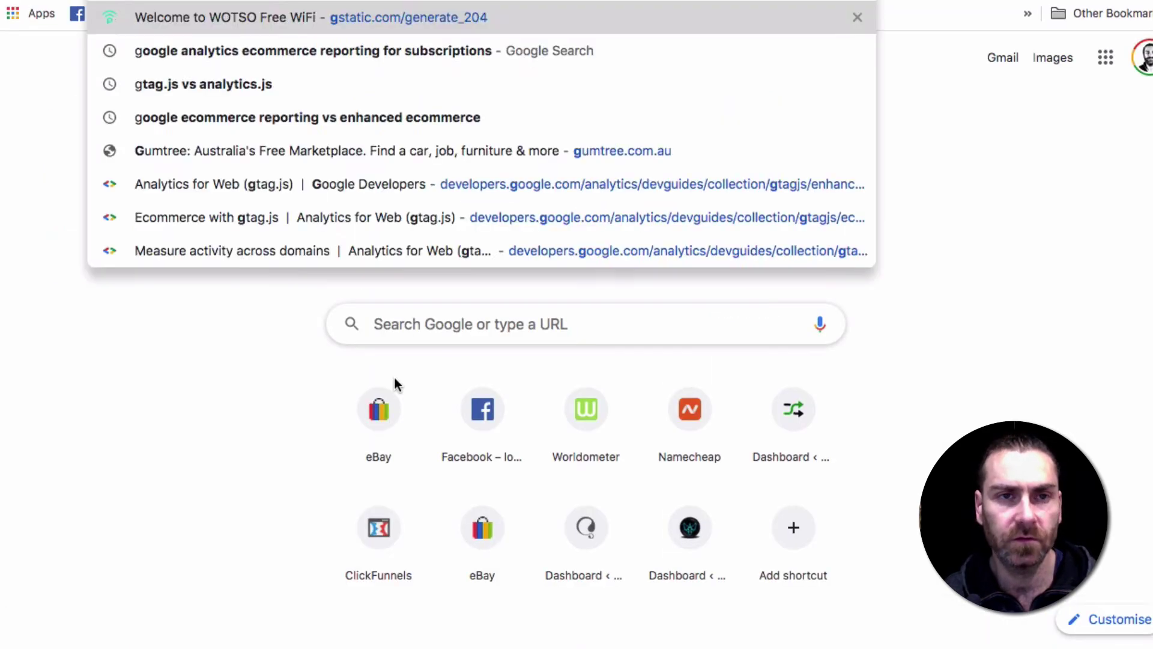
pyautogui.write('g')
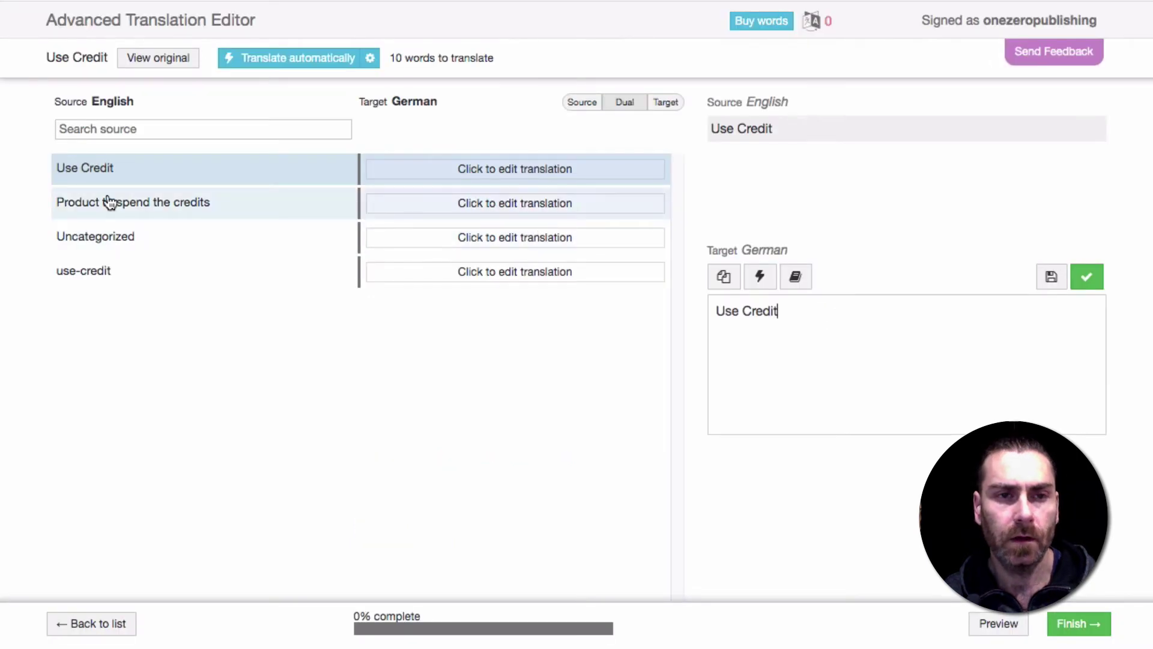
pyautogui.tripleClick(761, 305)
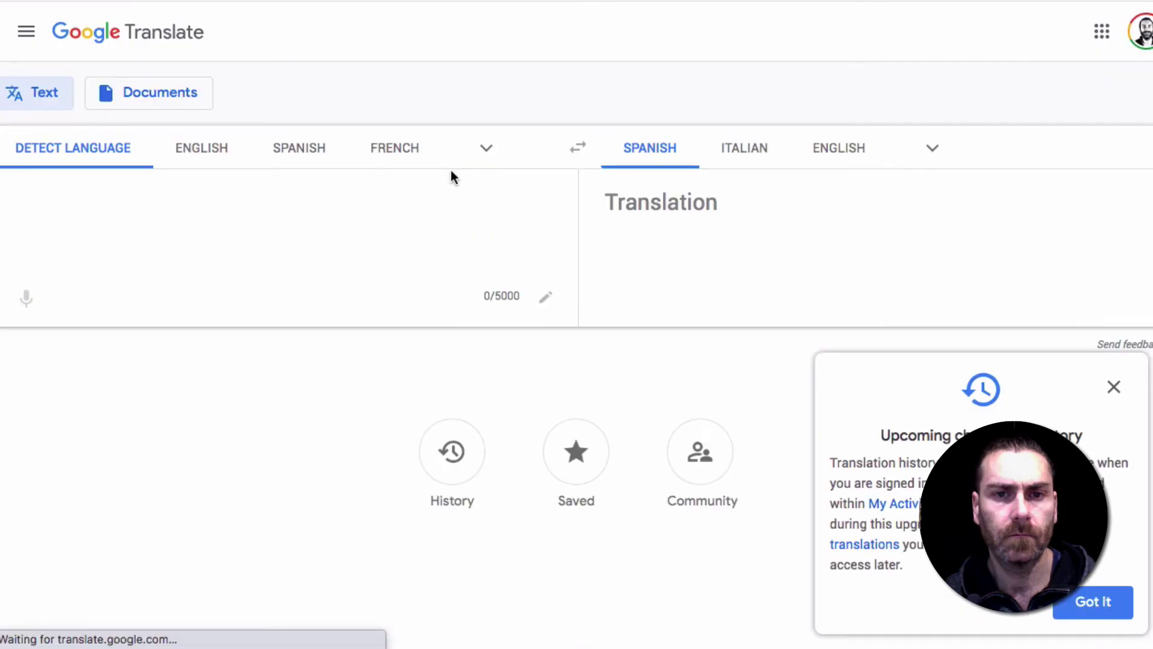
pyautogui.write('Use Credit')
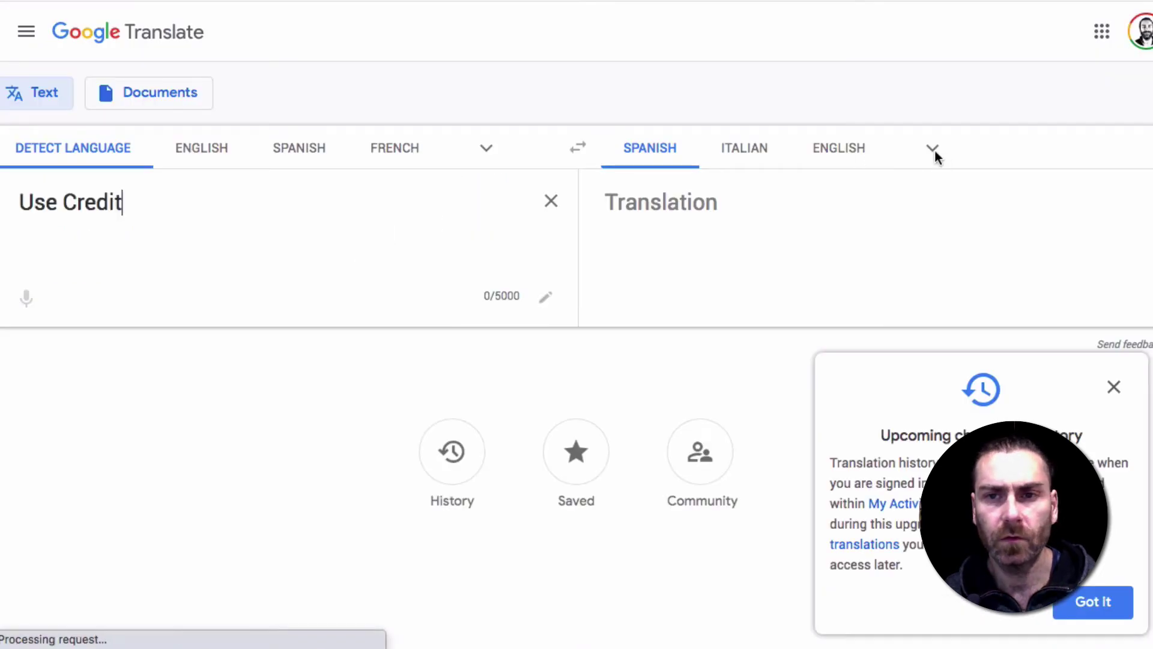
pyautogui.click(932, 148)
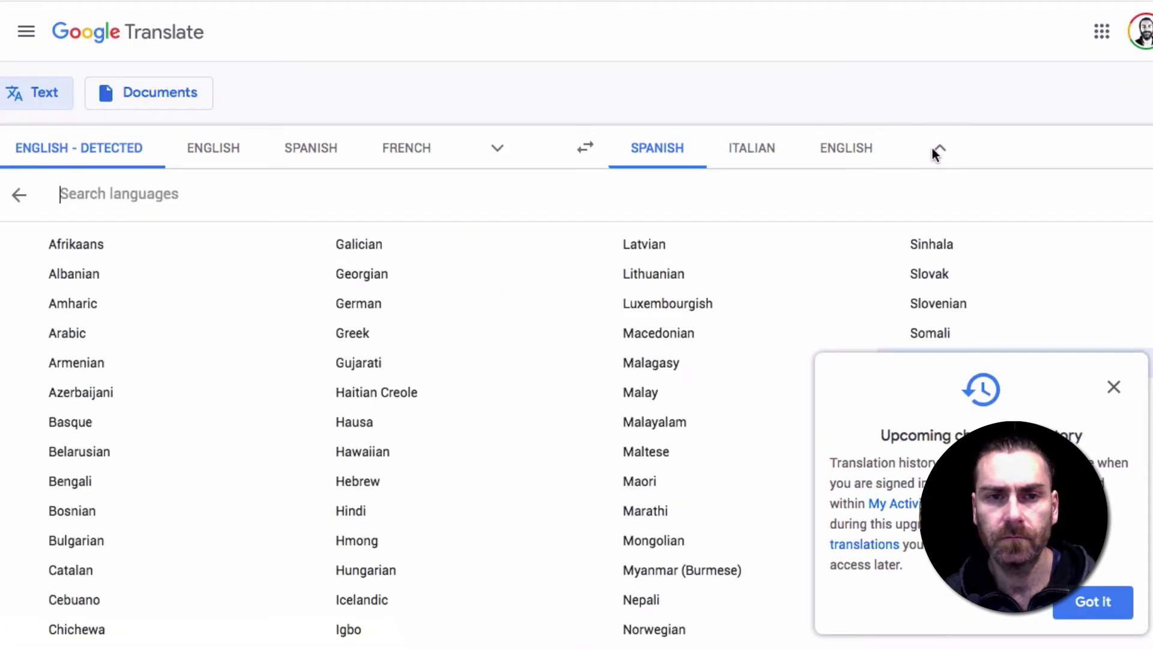
pyautogui.write('germ')
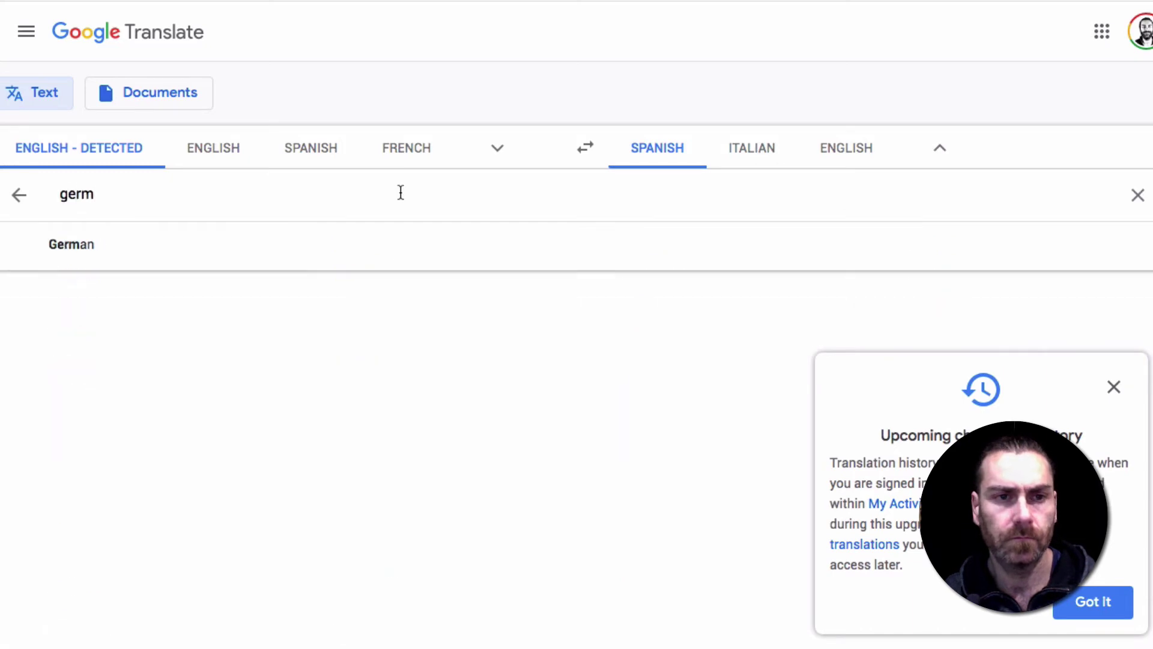
pyautogui.click(89, 246)
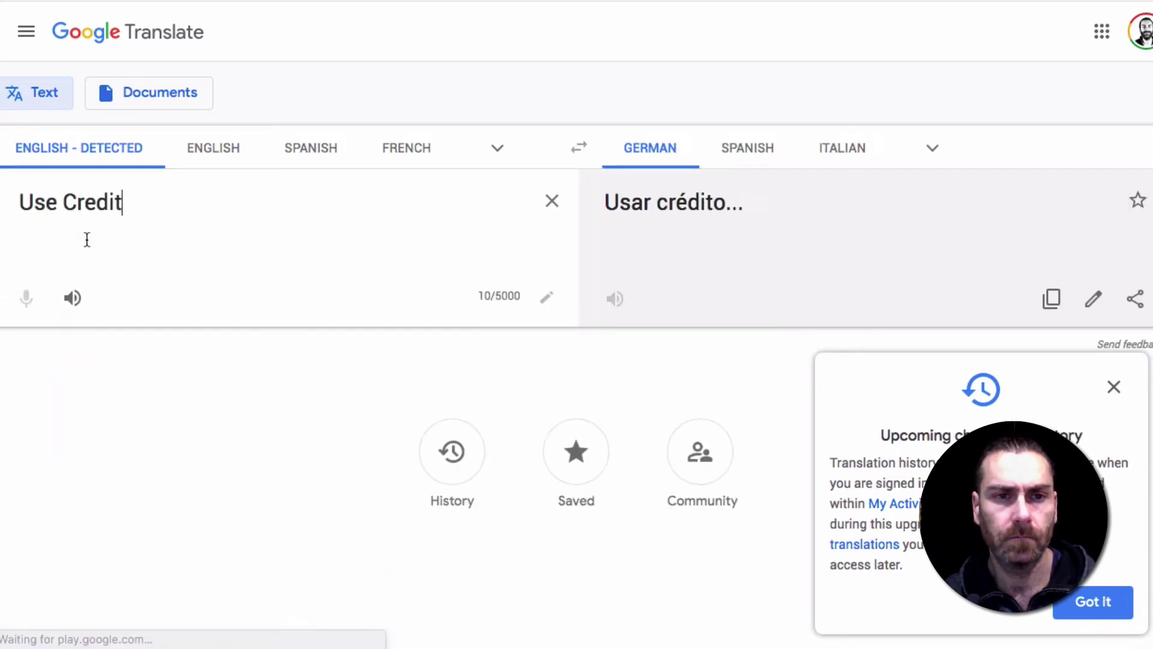
pyautogui.click(1051, 300)
# - Back in the Advanced Translation Editor, set the German text of "Use Credit" to "Verwenden Sie Guthaben" and save it as complete
pyautogui.tripleClick(882, 363)
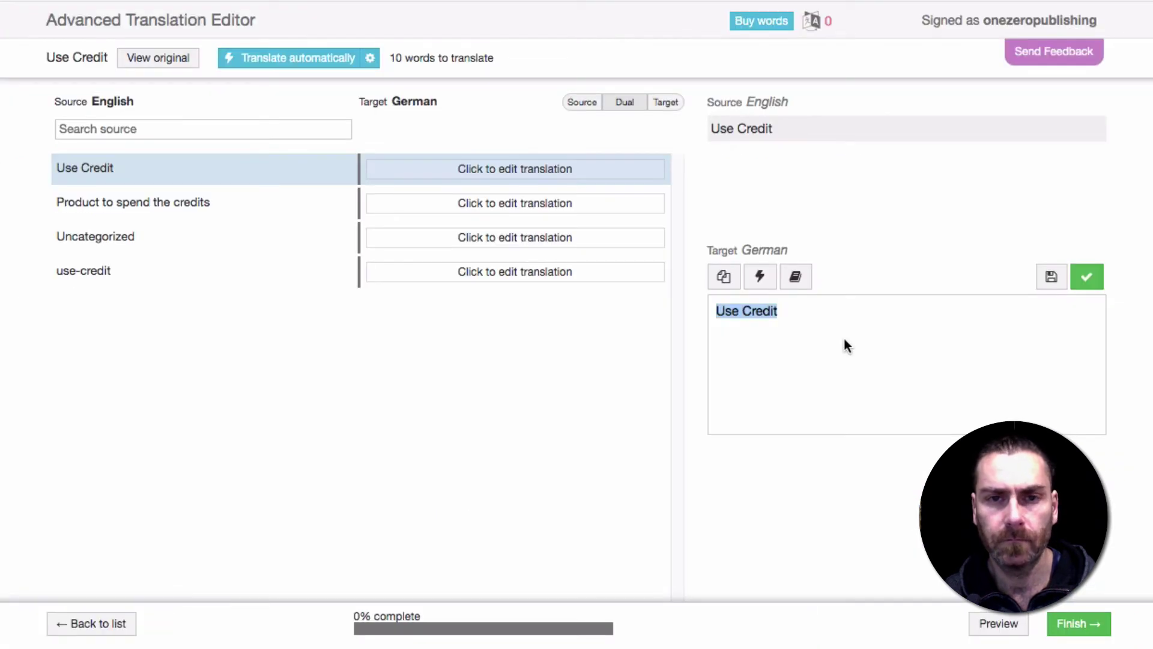
pyautogui.hotkey('ctrl', 'v')
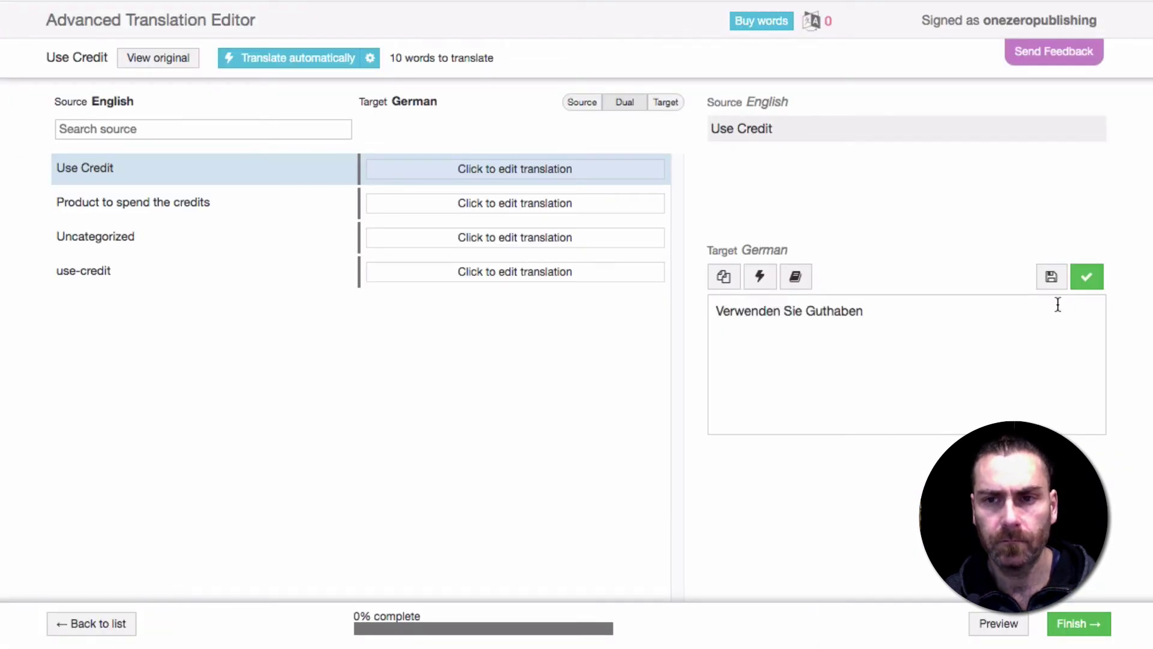
pyautogui.click(1085, 279)
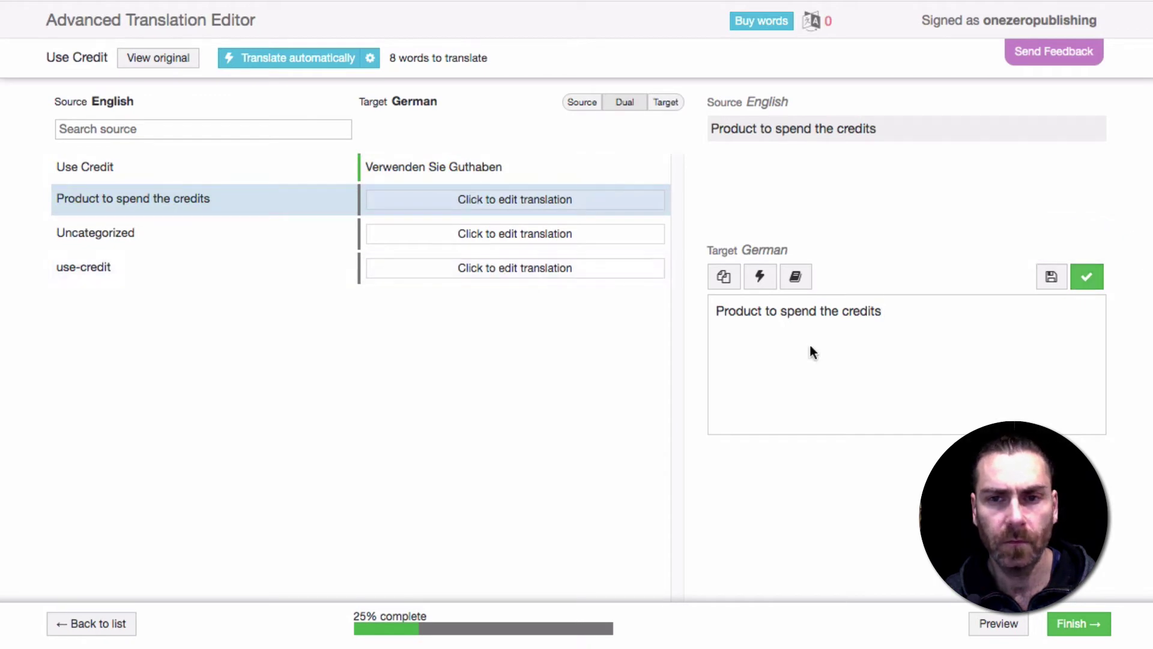
# - Translate "Product to spend the credits" with Google Translate and save "Produkt, um die Credits auszugeben" as its German text
pyautogui.tripleClick(796, 312)
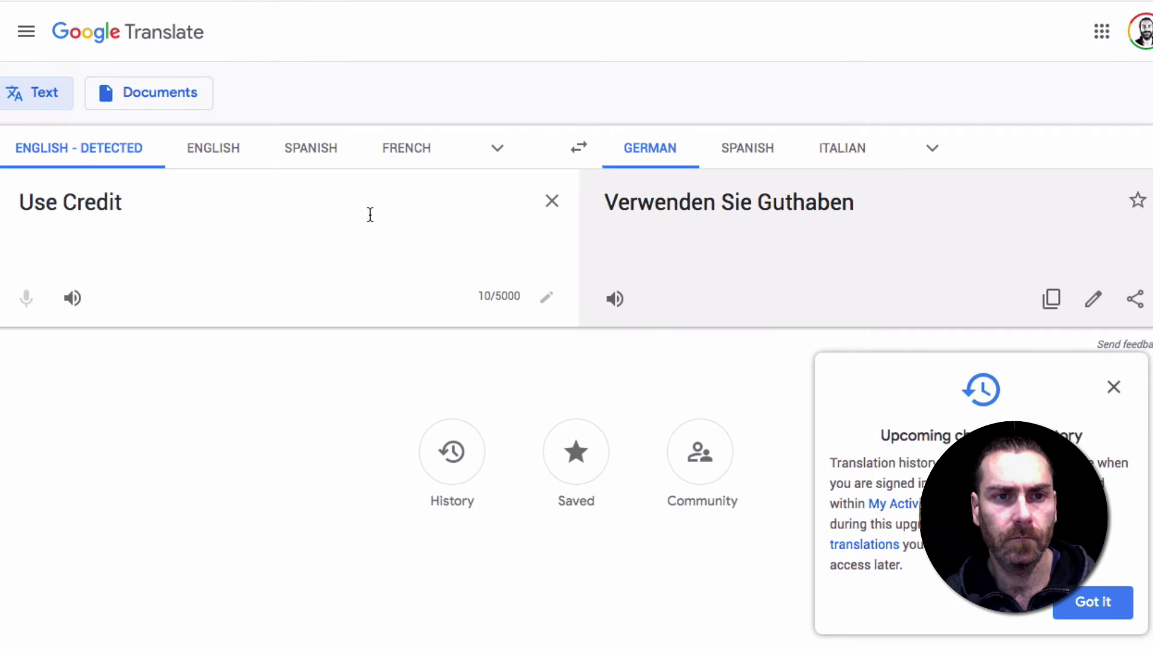
pyautogui.hotkey('ctrl', 'a')
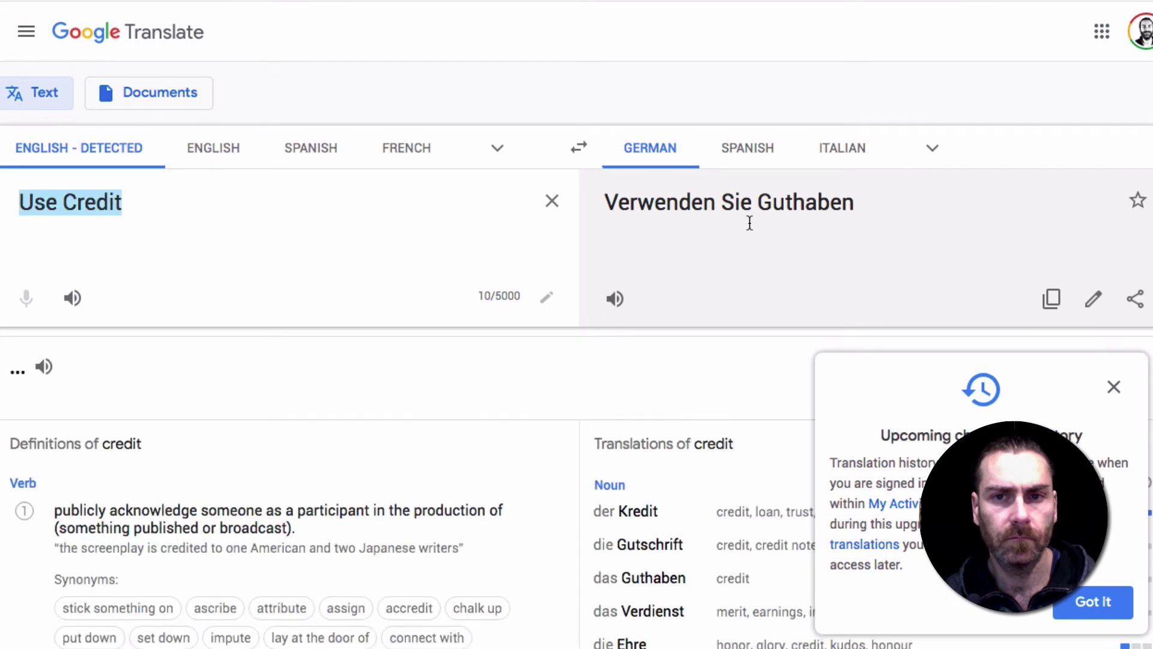
pyautogui.hotkey('ctrl', 'v')
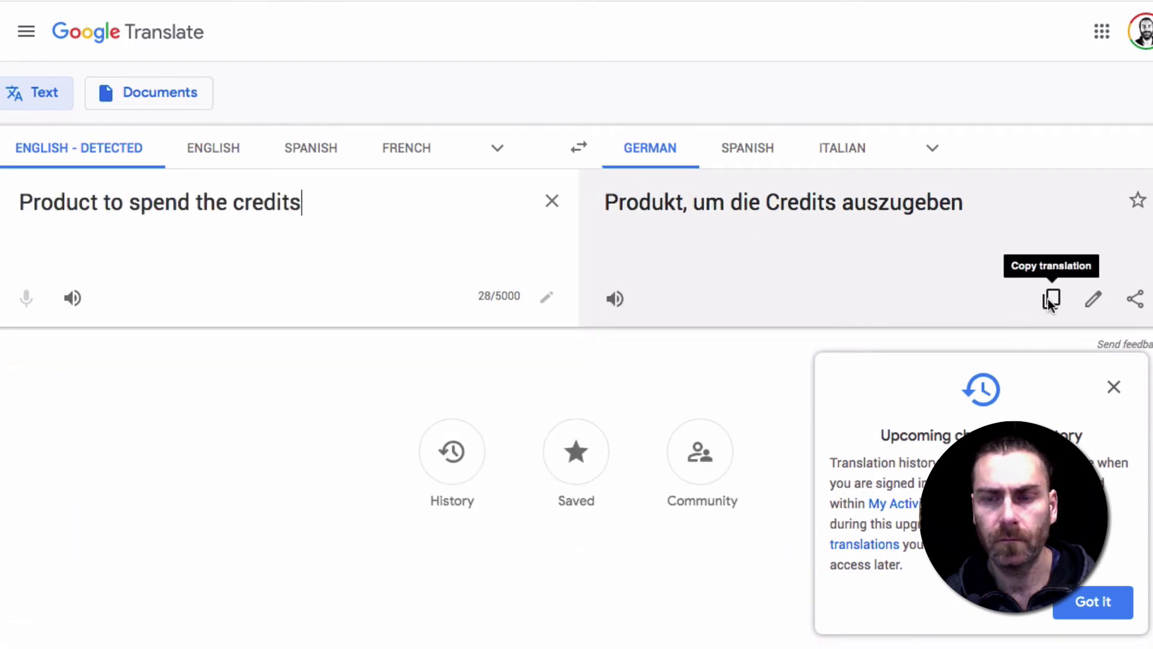
pyautogui.click(1047, 298)
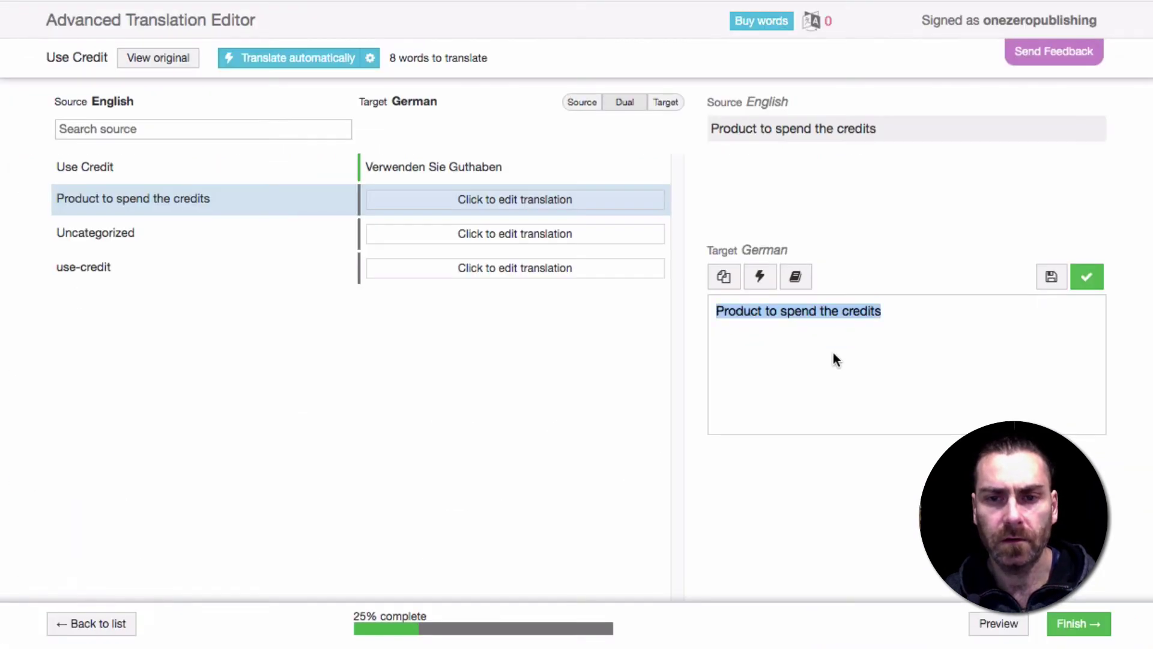
pyautogui.hotkey('ctrl', 'v')
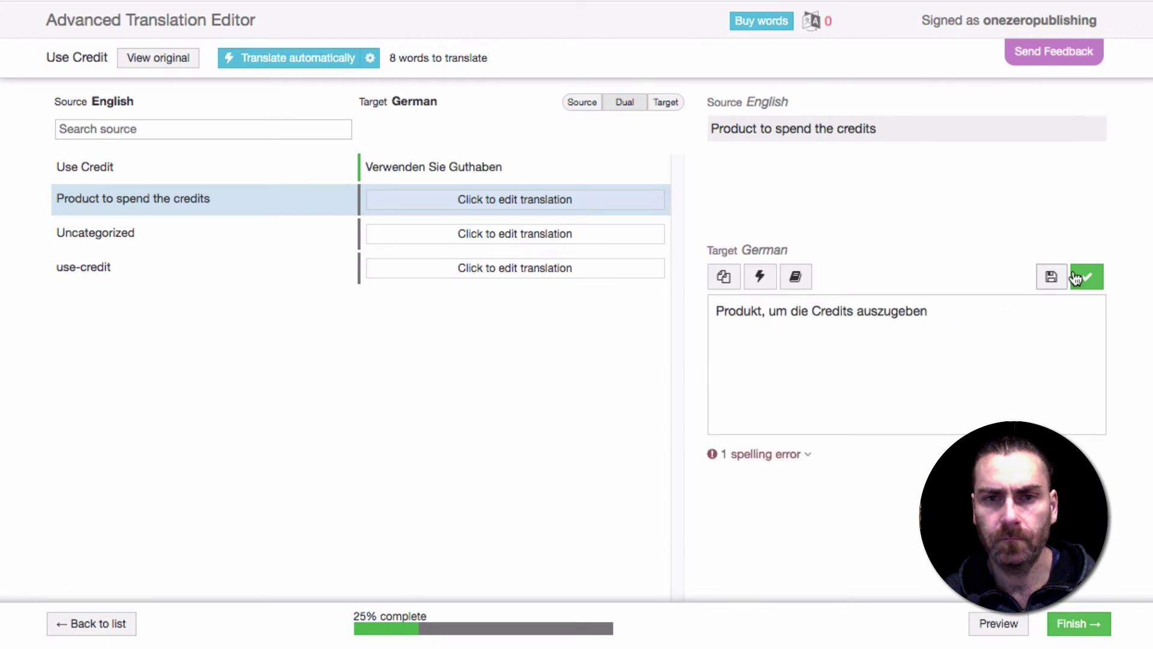
pyautogui.click(1086, 277)
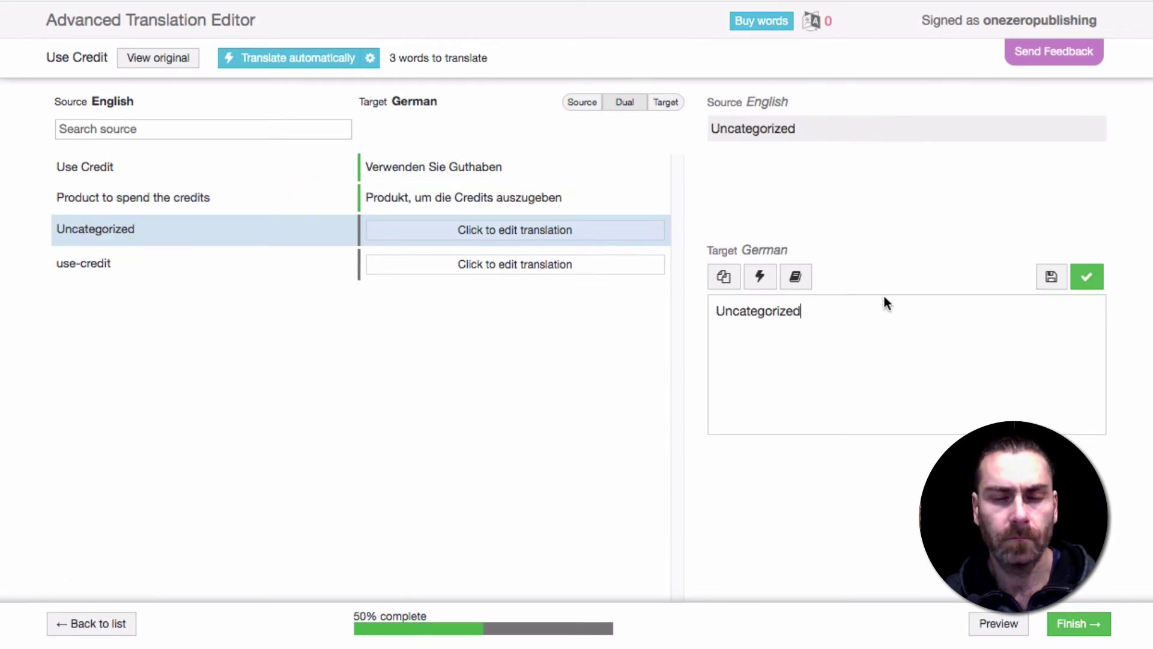
# - Translate "Uncategorized" with Google Translate and save "Nicht kategorisiert" as its German text
pyautogui.doubleClick(729, 316)
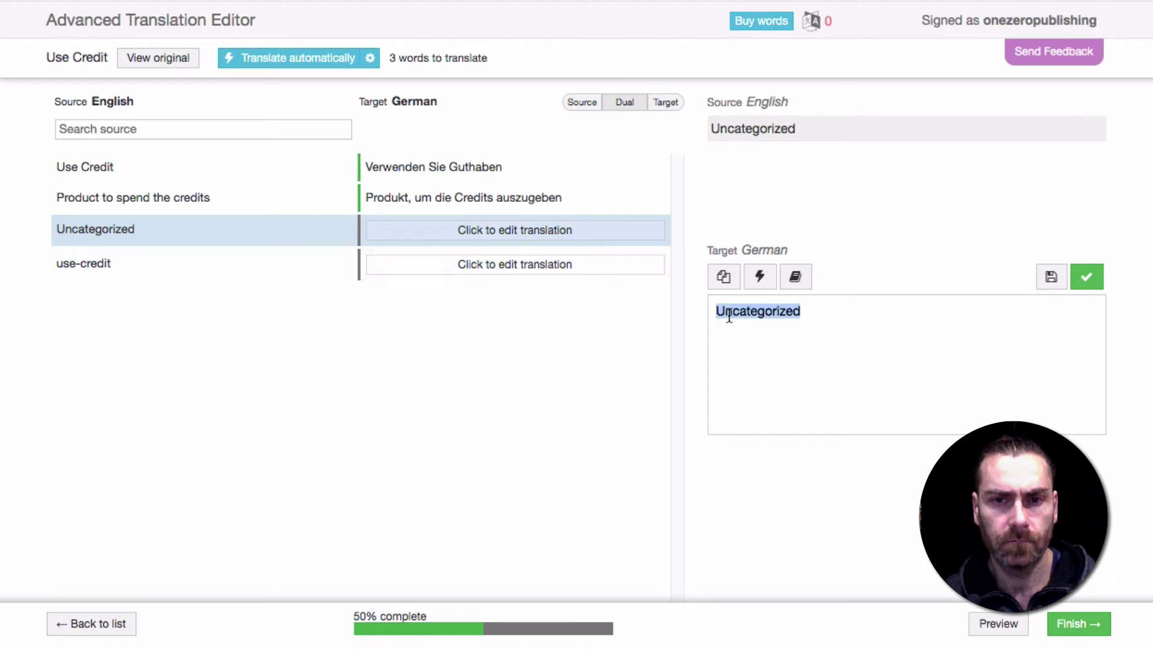
pyautogui.hotkey('ctrl', 'Tab')
pyautogui.hotkey('ctrl', 'a')
pyautogui.hotkey('ctrl', 'v')
pyautogui.click(1051, 297)
pyautogui.hotkey('ctrl', 'shift', 'Tab')
pyautogui.hotkey('ctrl', 'v')
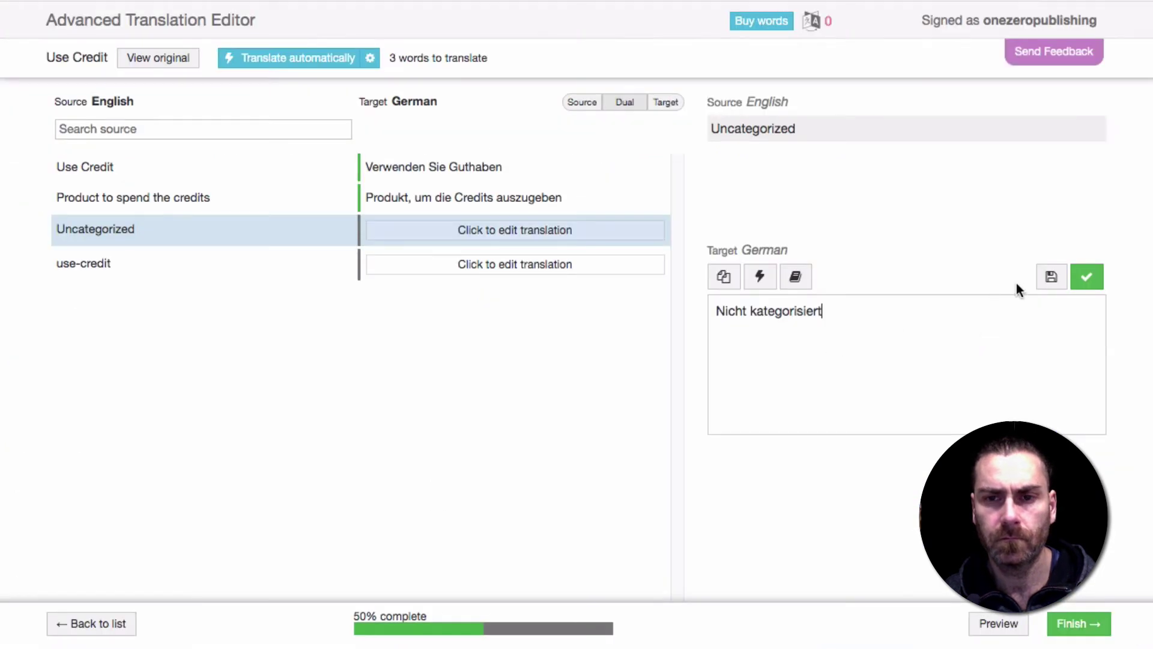
pyautogui.click(1087, 276)
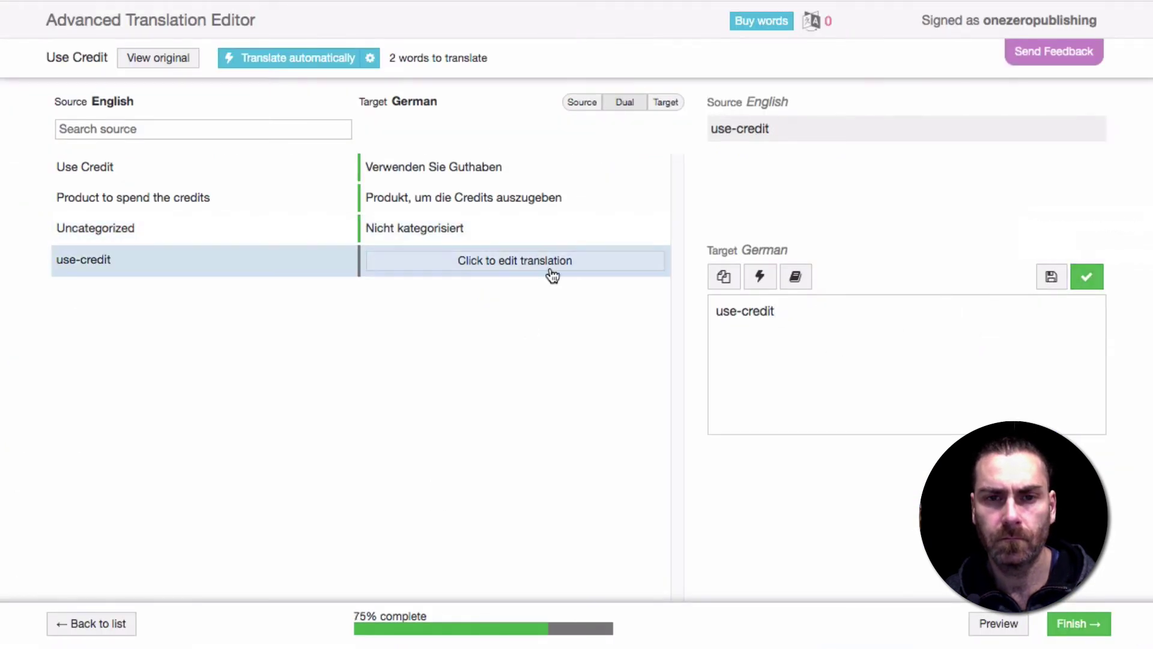
# - Translate the slug "use-credit" with Google Translate and save "Nutzungsguthaben" as its German text
pyautogui.tripleClick(752, 312)
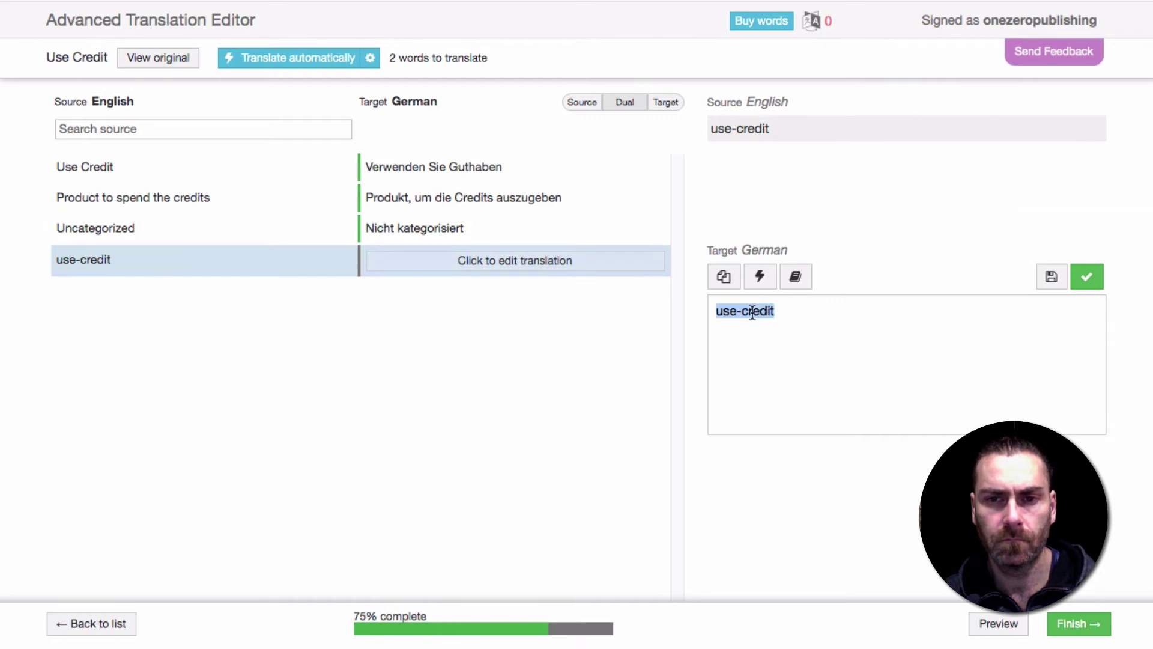
pyautogui.hotkey('ctrl', 'Tab')
pyautogui.click(308, 220)
pyautogui.hotkey('ctrl', 'a')
pyautogui.hotkey('ctrl', 'v')
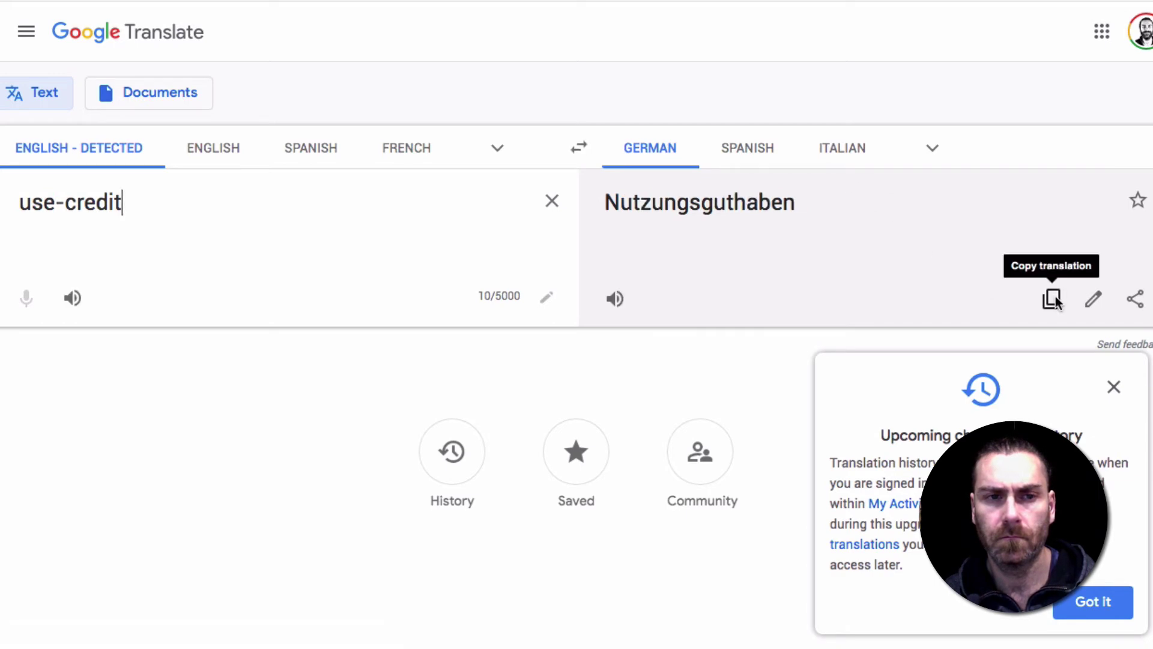
pyautogui.press('super+Tab')
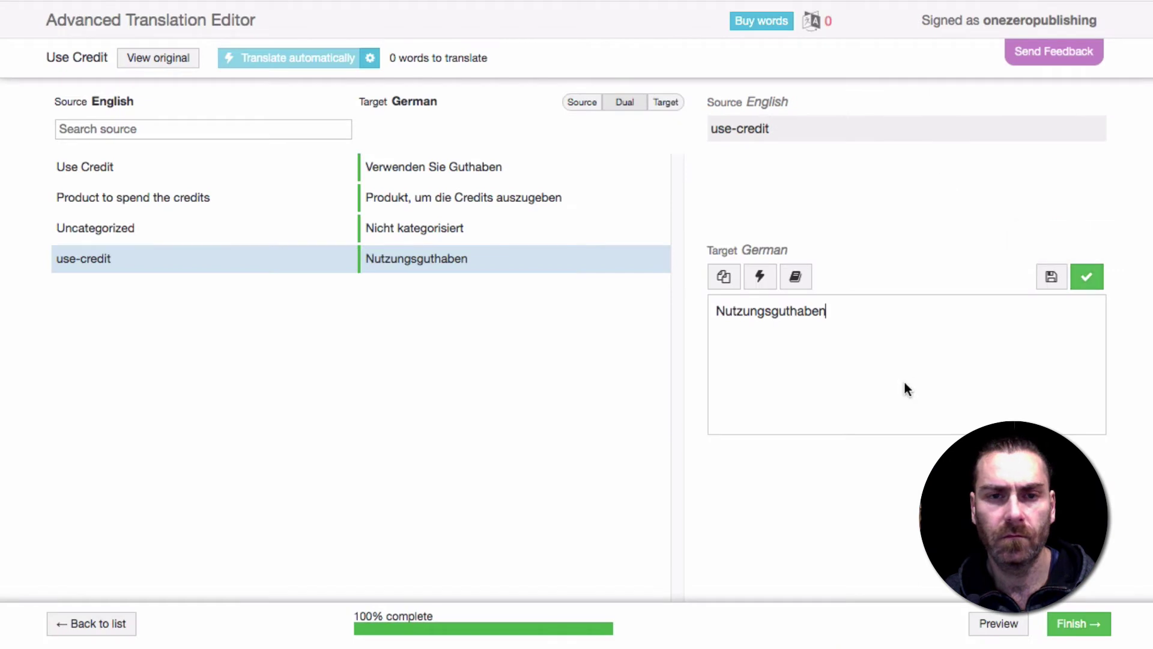
# - Finish and complete the German translation of Use Credit and return to the WooCommerce Multilingual product list
pyautogui.click(1081, 624)
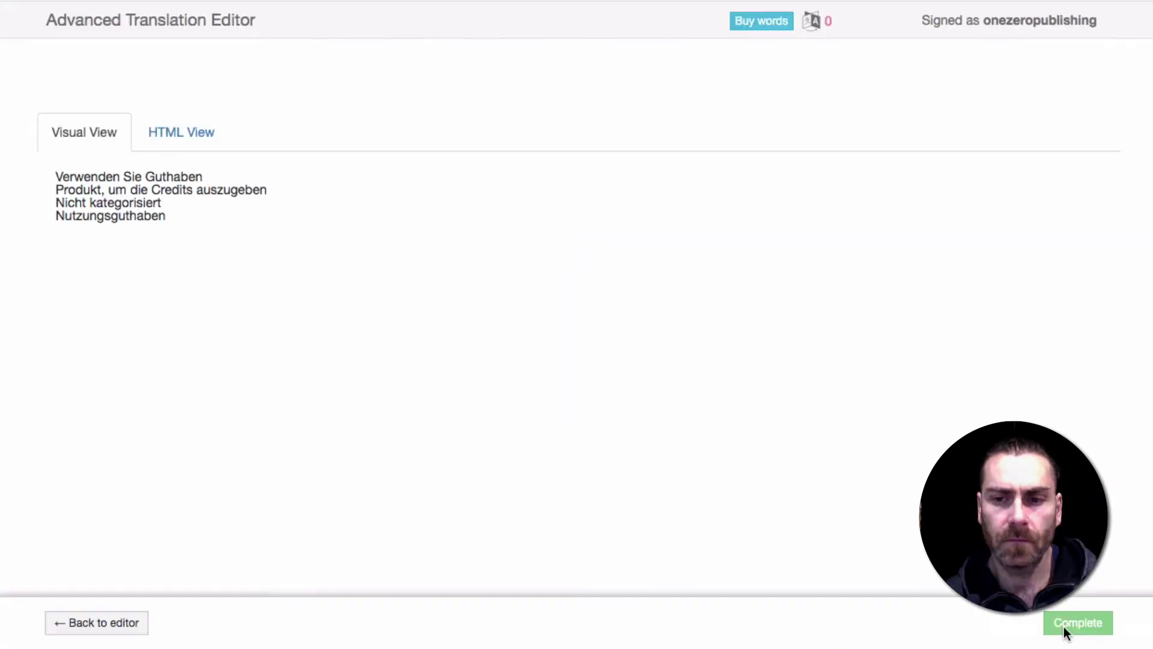
pyautogui.click(1064, 624)
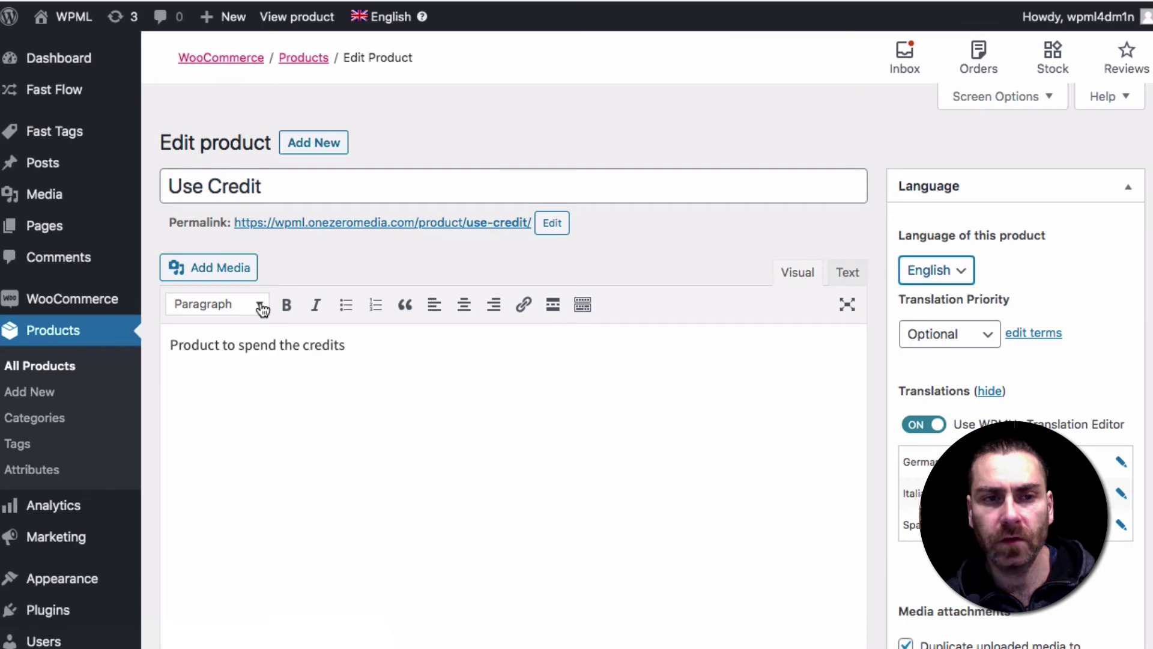
pyautogui.moveTo(90, 303)
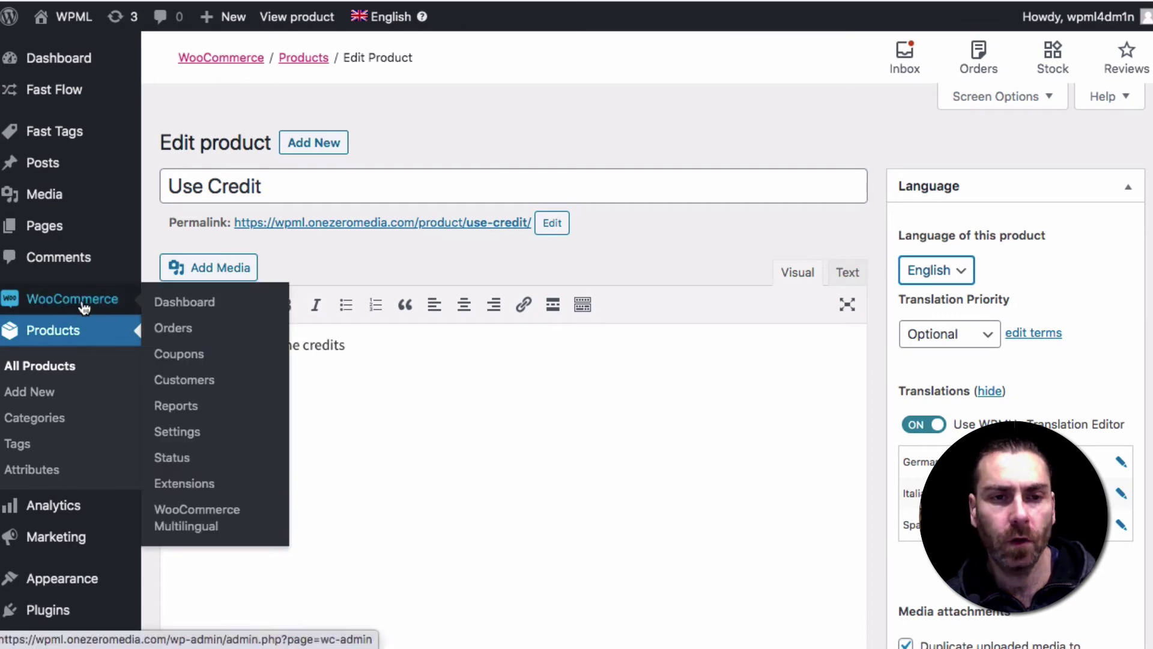
pyautogui.click(190, 521)
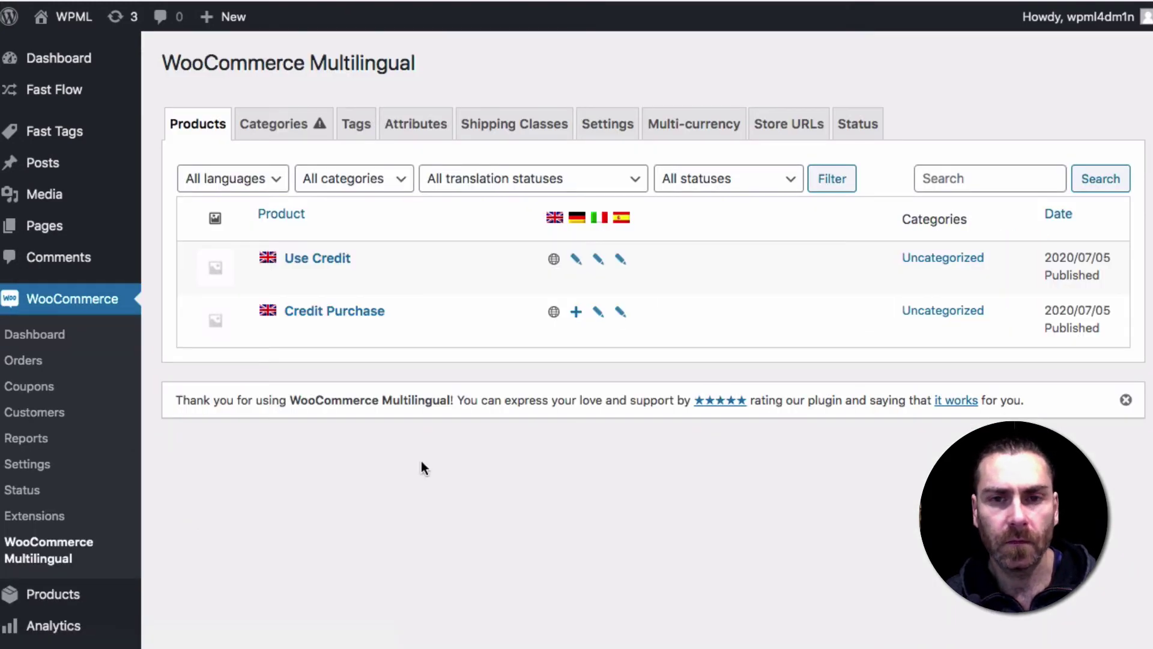
# - Start the German translation of the Credit Purchase product and open the product category translations
pyautogui.click(576, 312)
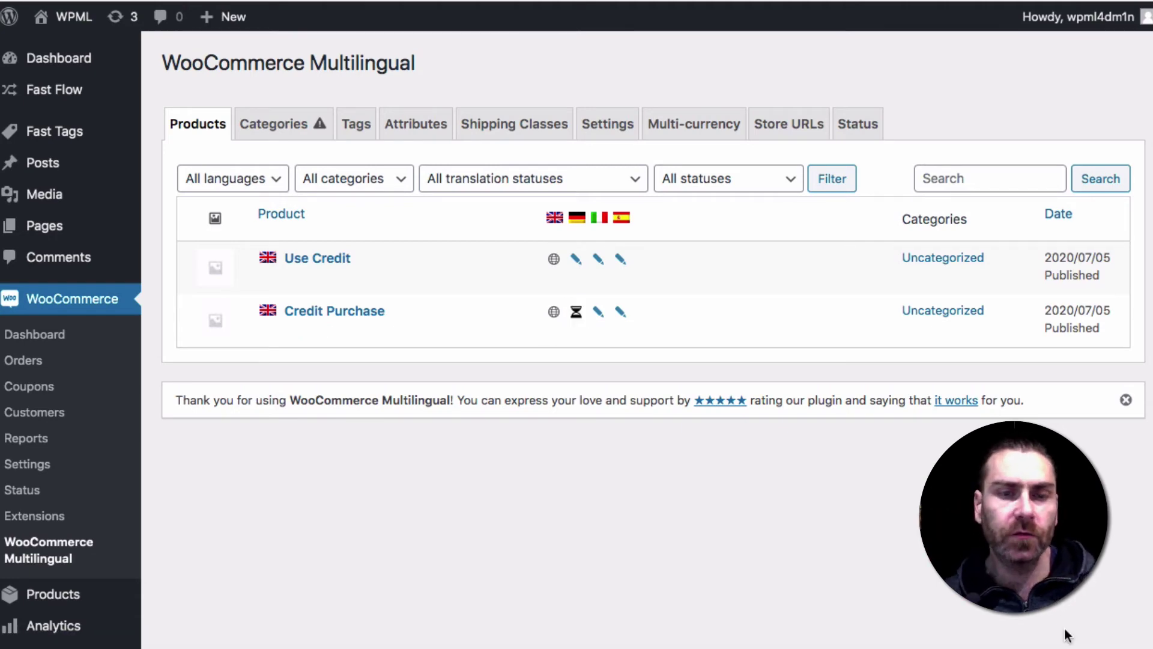
pyautogui.click(278, 128)
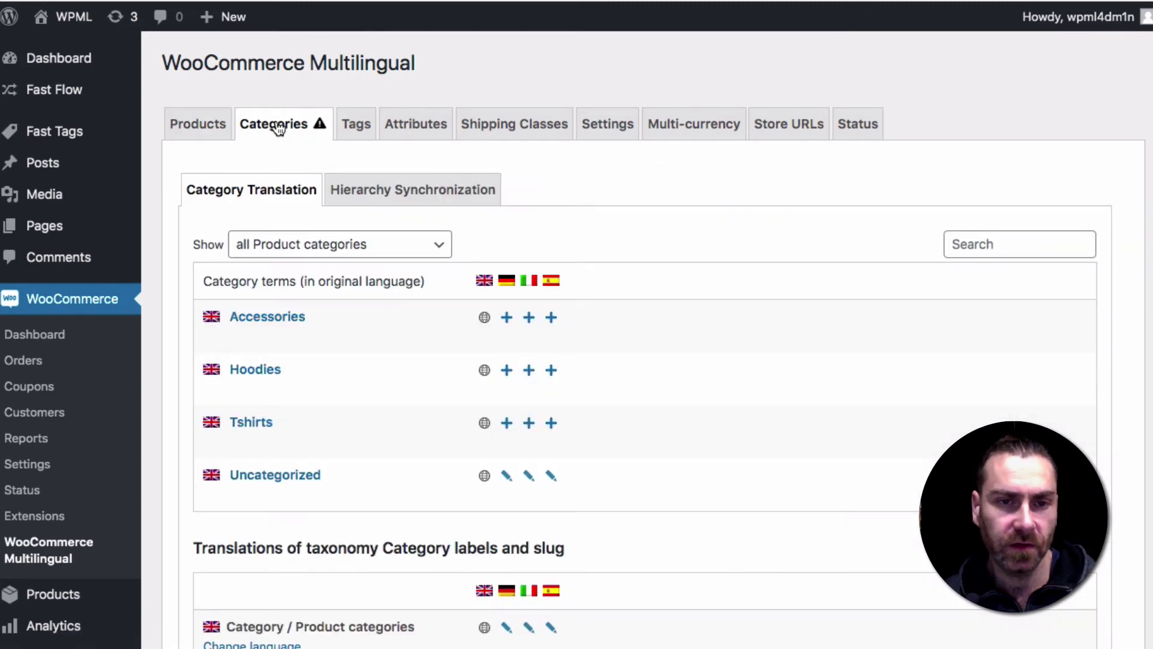
# - Review the translation status of the product categories and tags, then open the shipping class translations
pyautogui.moveTo(237, 327)
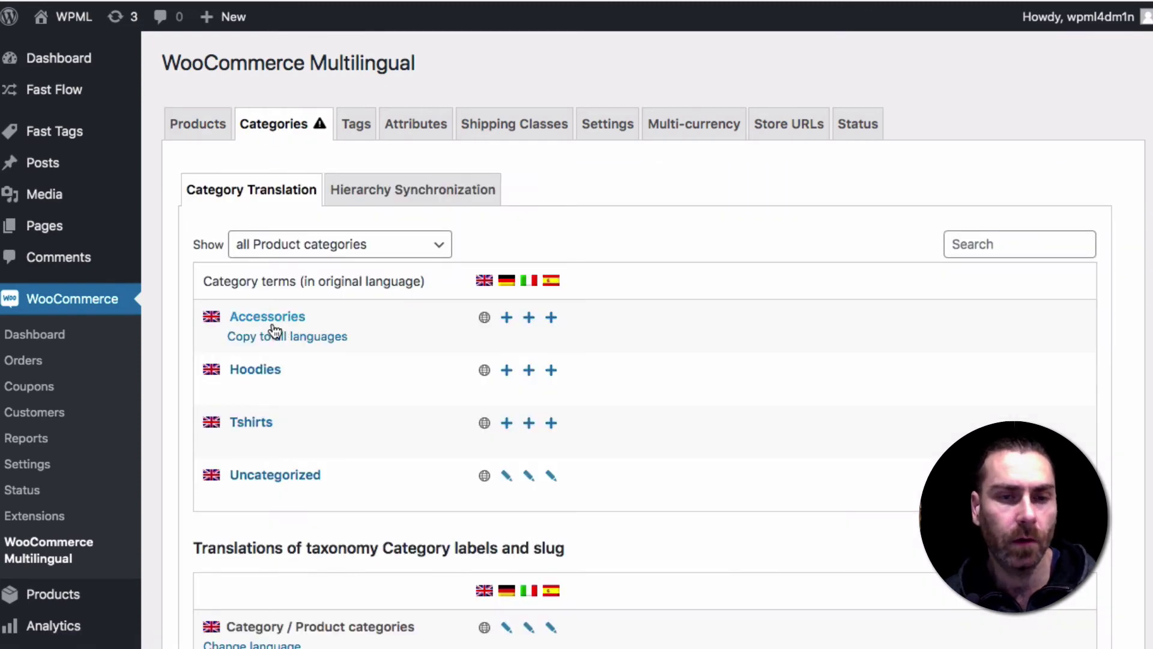
pyautogui.moveTo(314, 360)
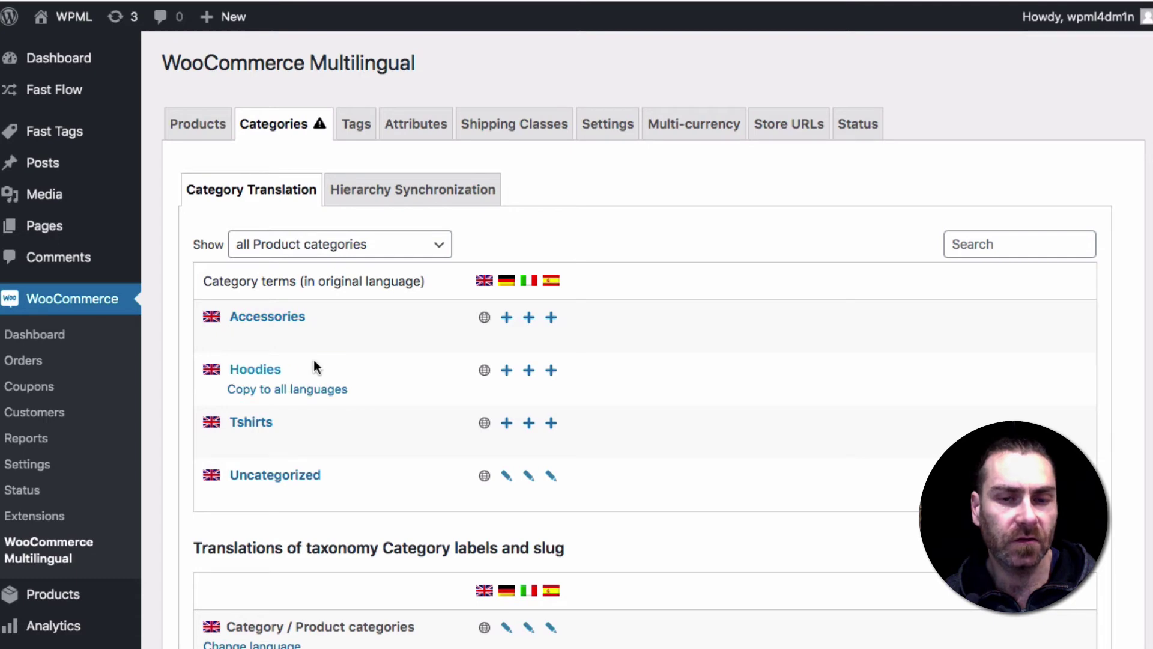
pyautogui.scroll(-3, 346, 398)
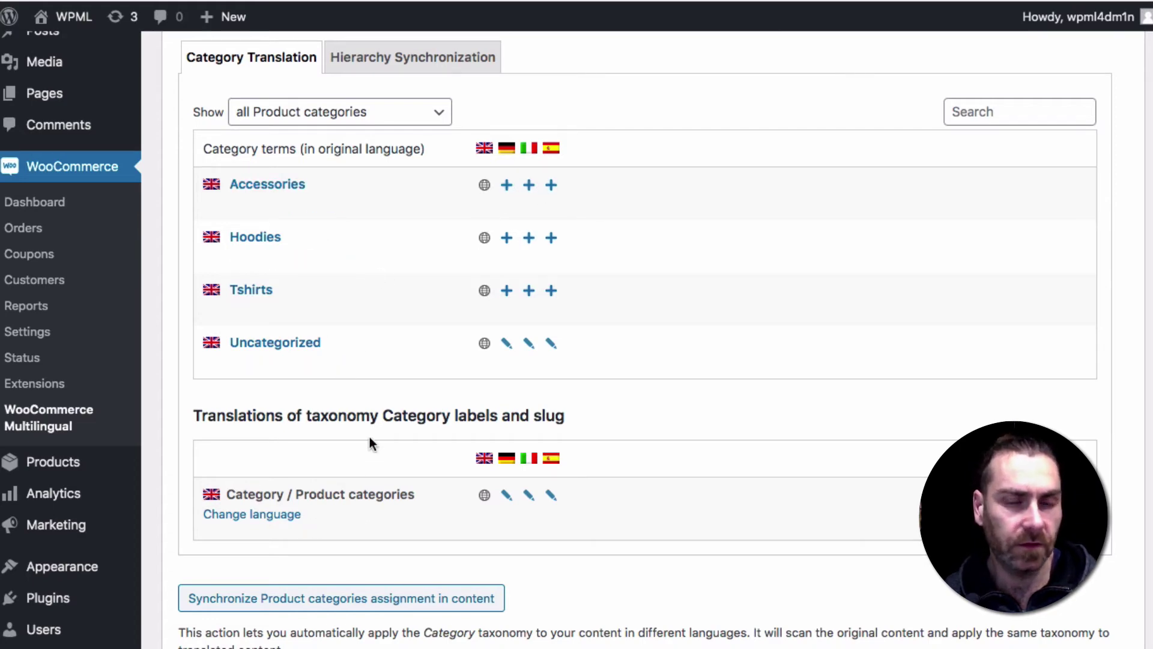
pyautogui.scroll(3, 342, 369)
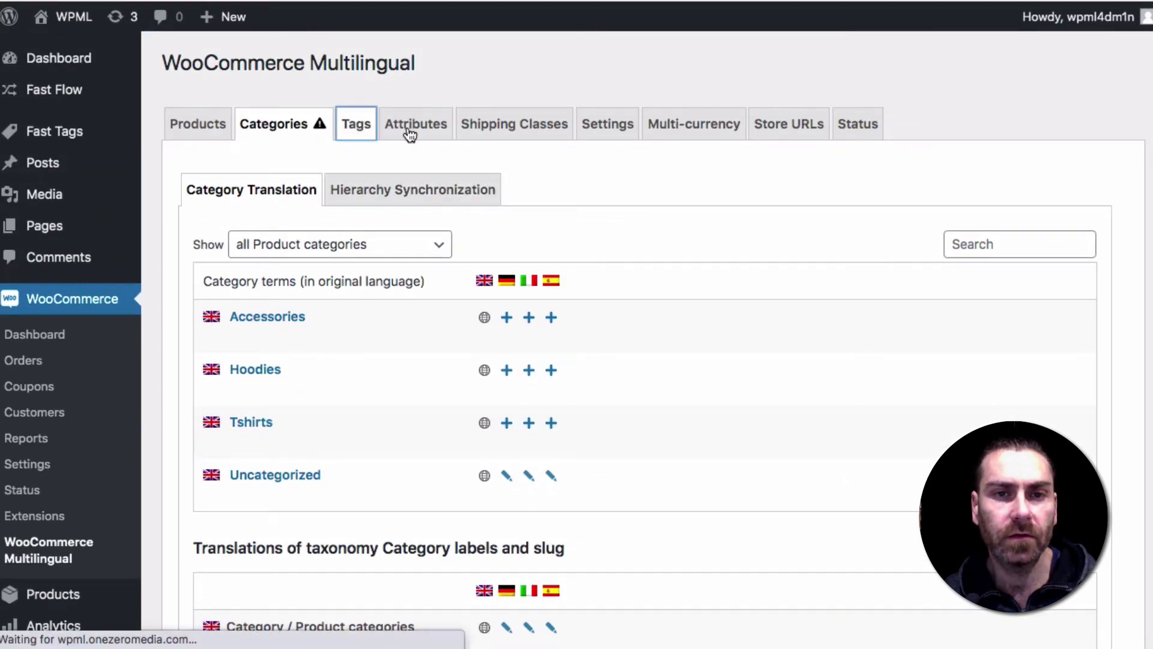
pyautogui.click(371, 141)
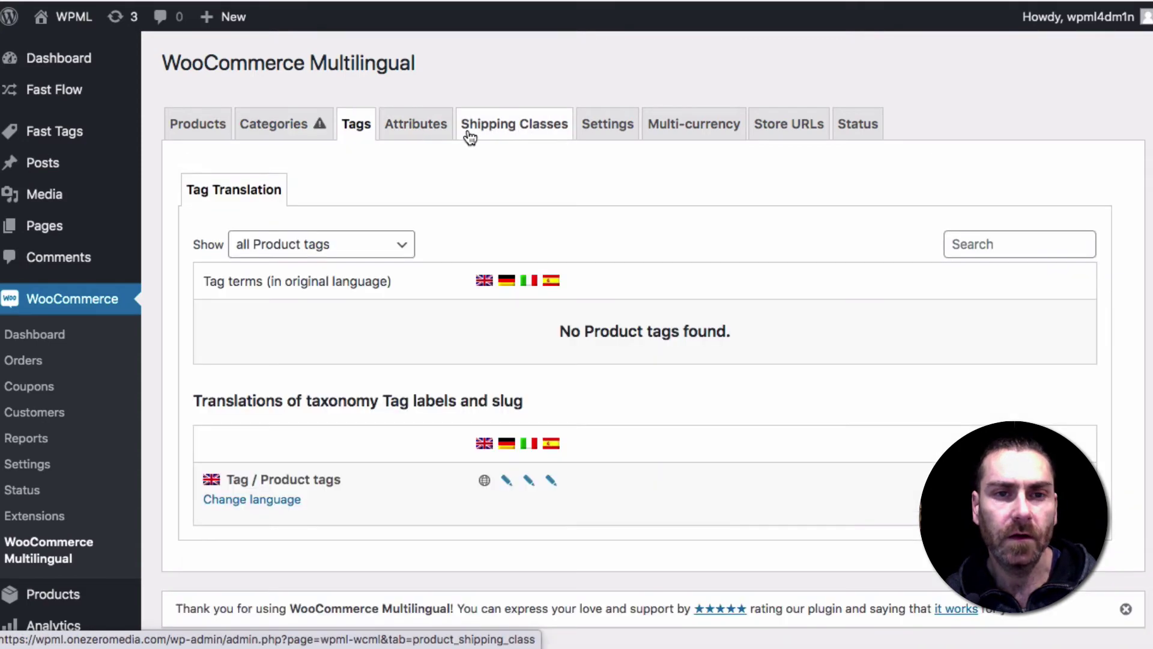
pyautogui.click(539, 136)
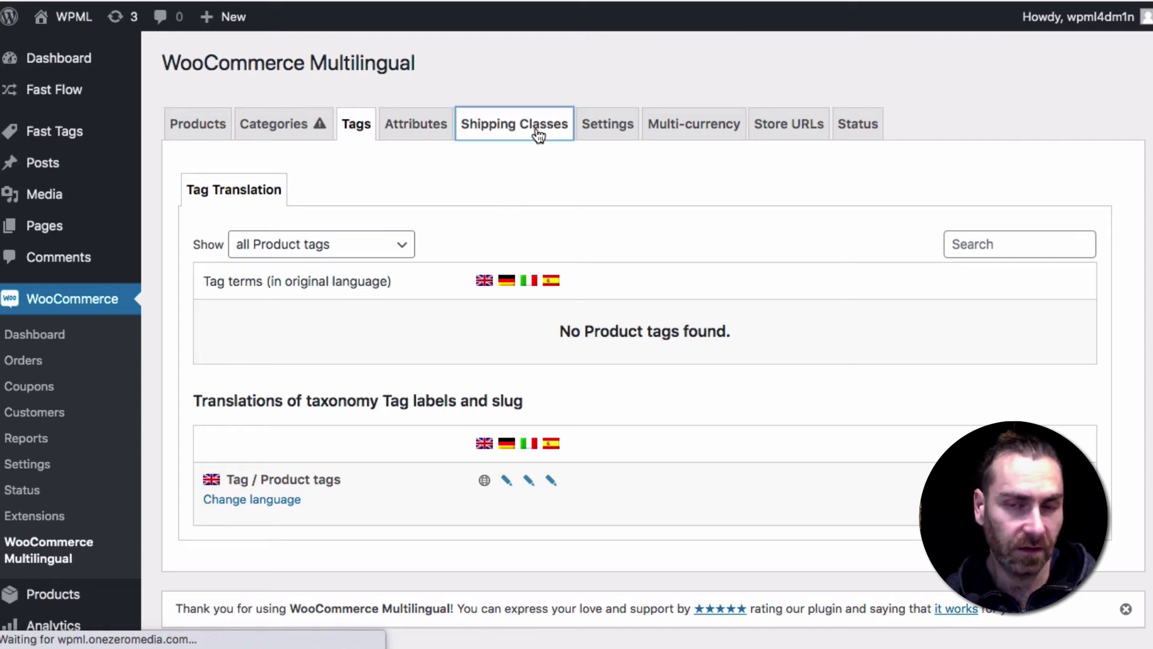
# - Look through the store URL slugs and start the German translation of the Shop page slug
pyautogui.click(789, 127)
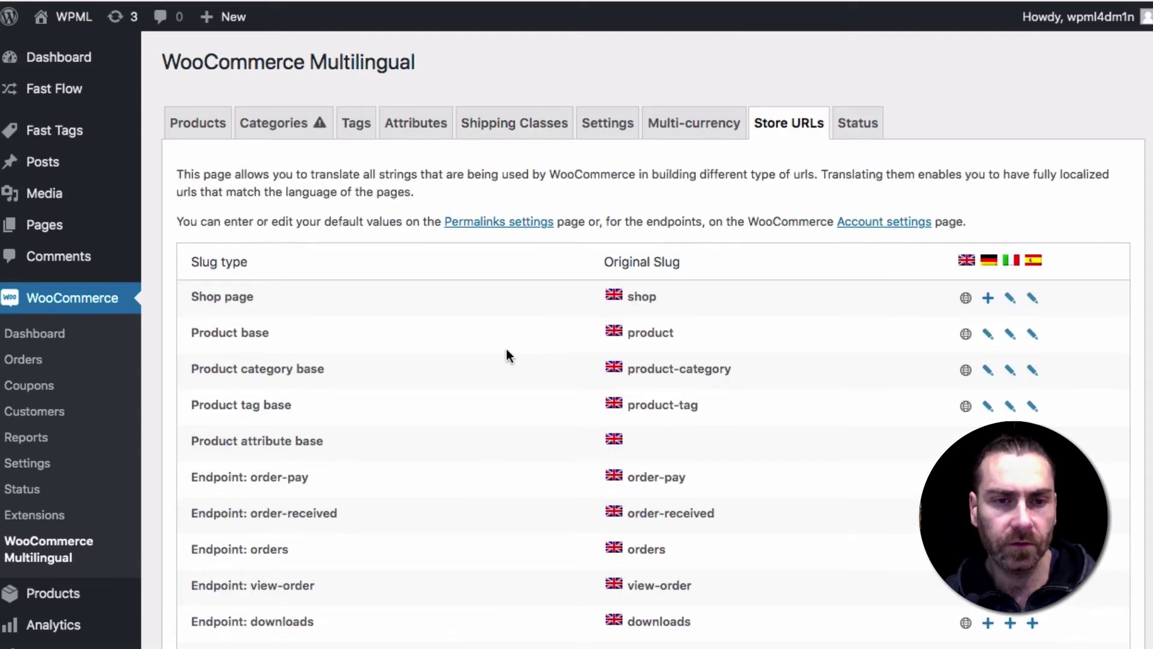
pyautogui.scroll(-10, 506, 350)
pyautogui.scroll(10, 506, 351)
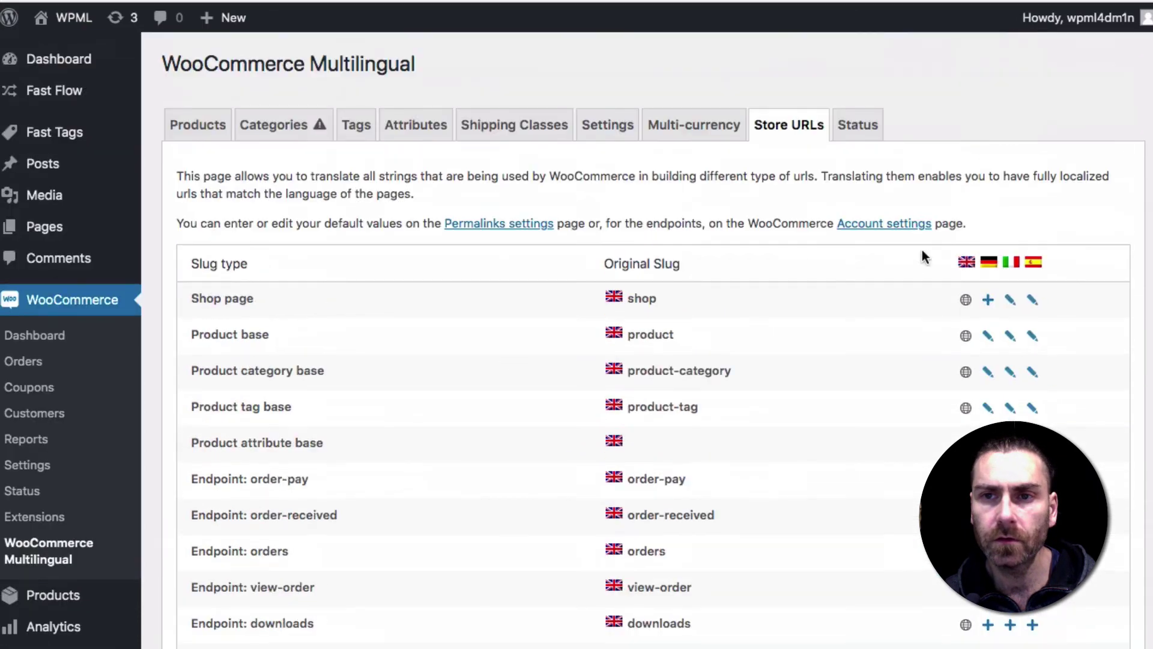
pyautogui.click(987, 299)
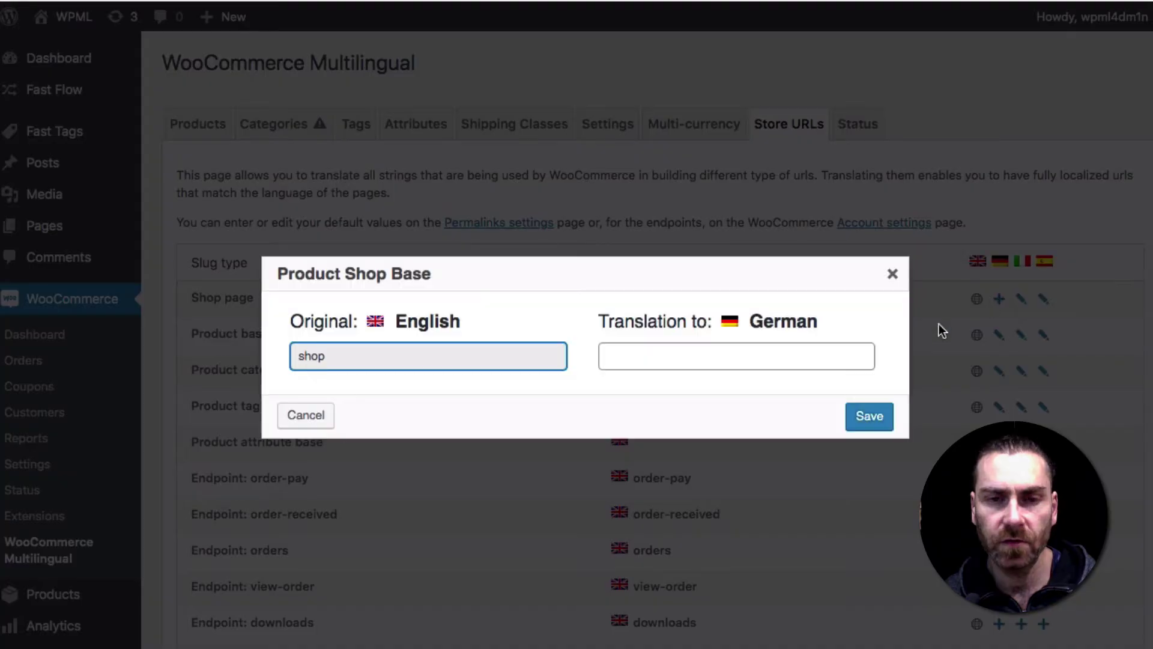
# - Translate "shop" into German with Google Translate and save the copied result as the Shop page's German slug
pyautogui.click(635, 363)
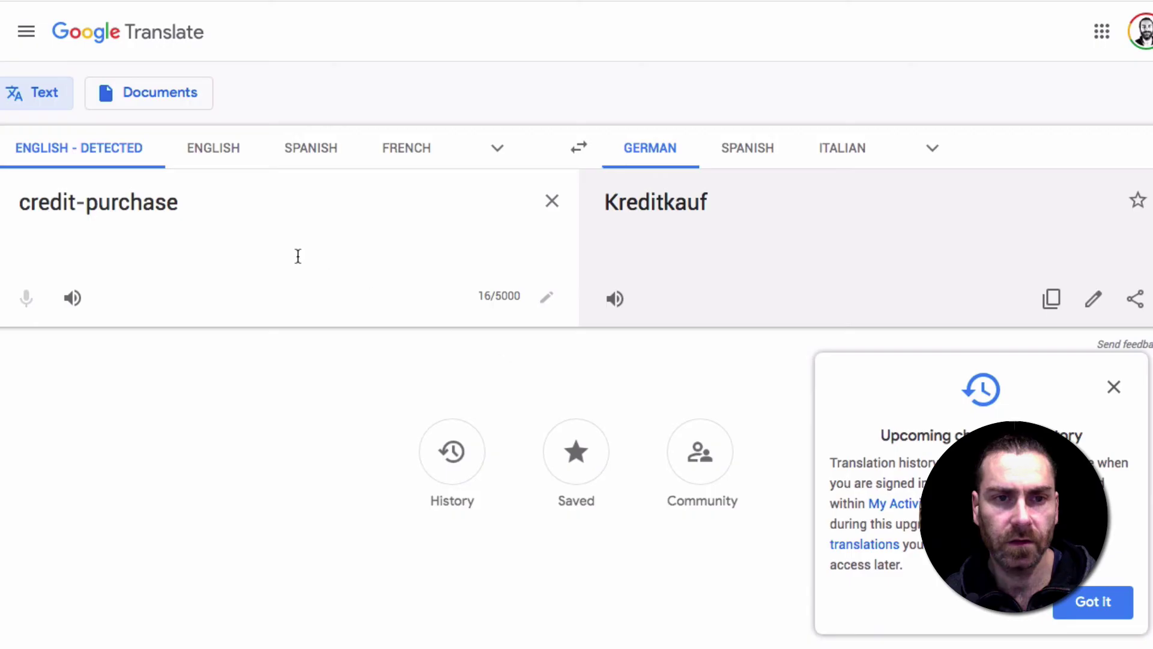
pyautogui.press('super+a')
pyautogui.write('s')
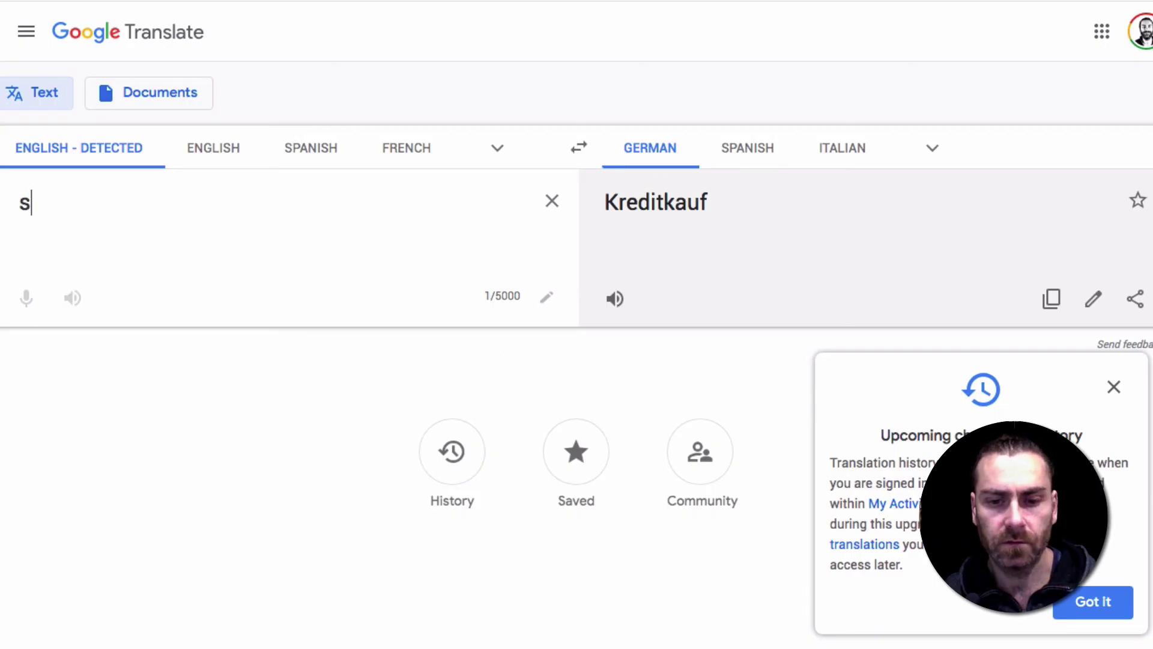
pyautogui.write('hop')
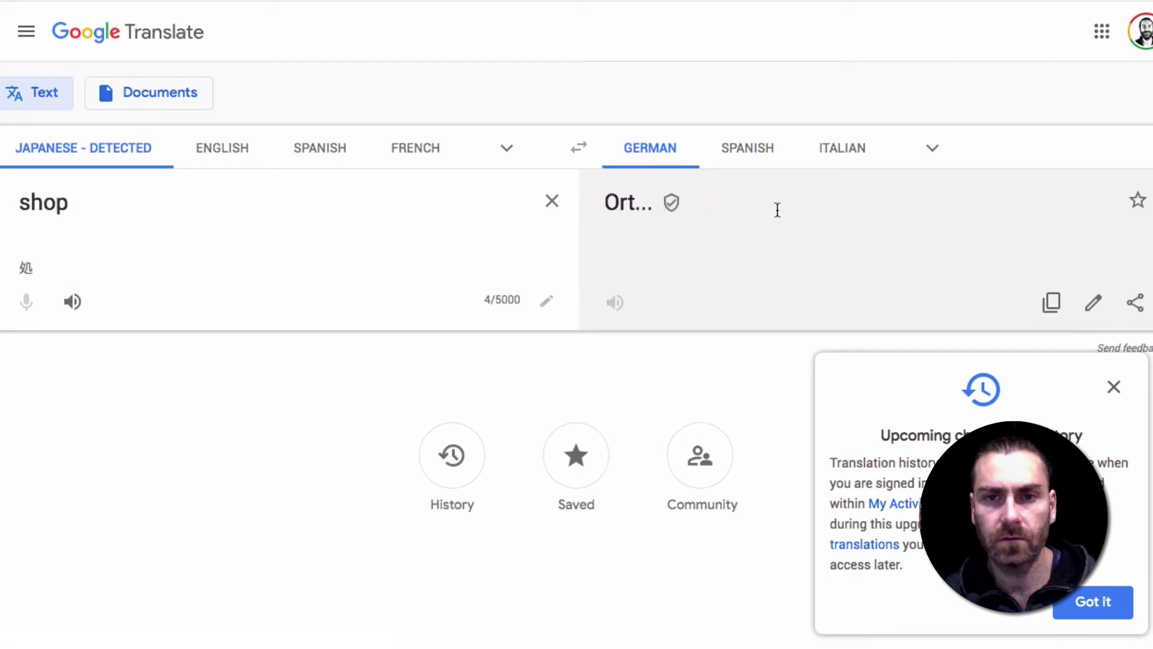
pyautogui.click(1050, 305)
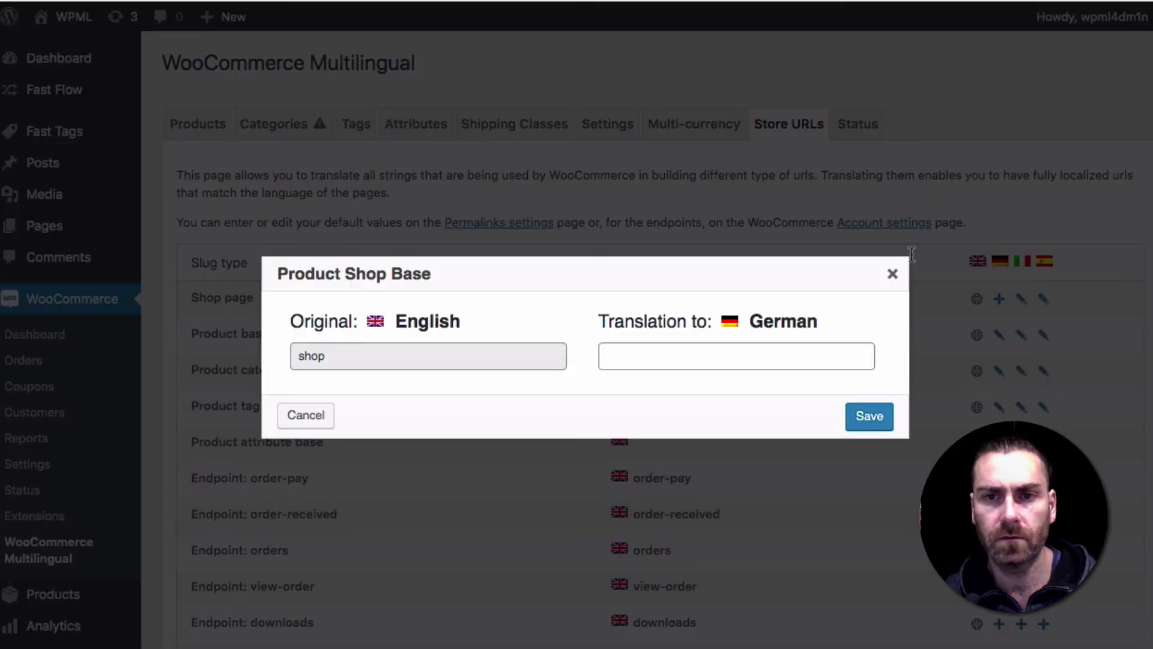
pyautogui.click(735, 350)
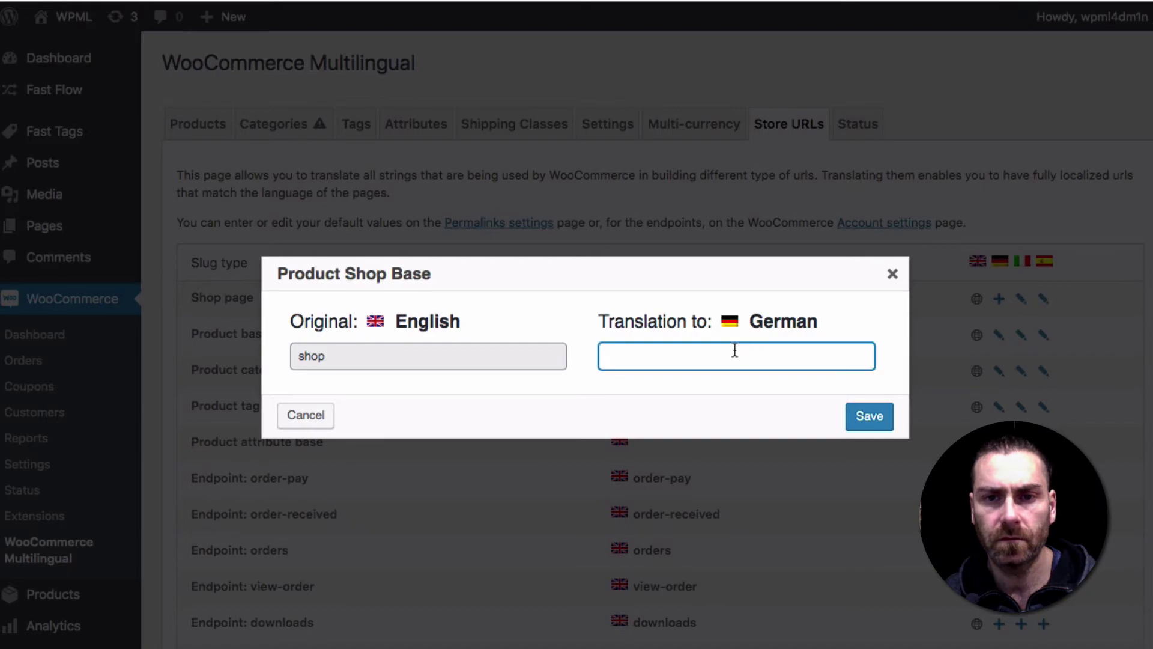
pyautogui.hotkey('ctrl', 'v')
pyautogui.click(865, 421)
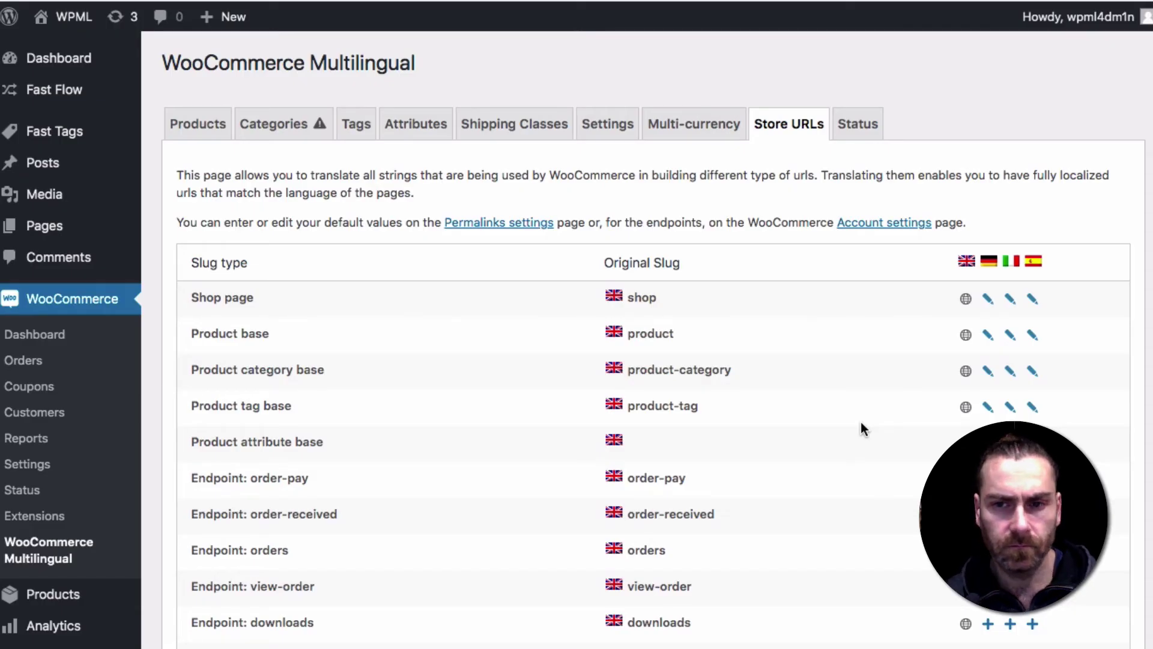
# - Examine which product bases and WooCommerce endpoint slugs still need translations in the store URL list
pyautogui.scroll(-7, 860, 422)
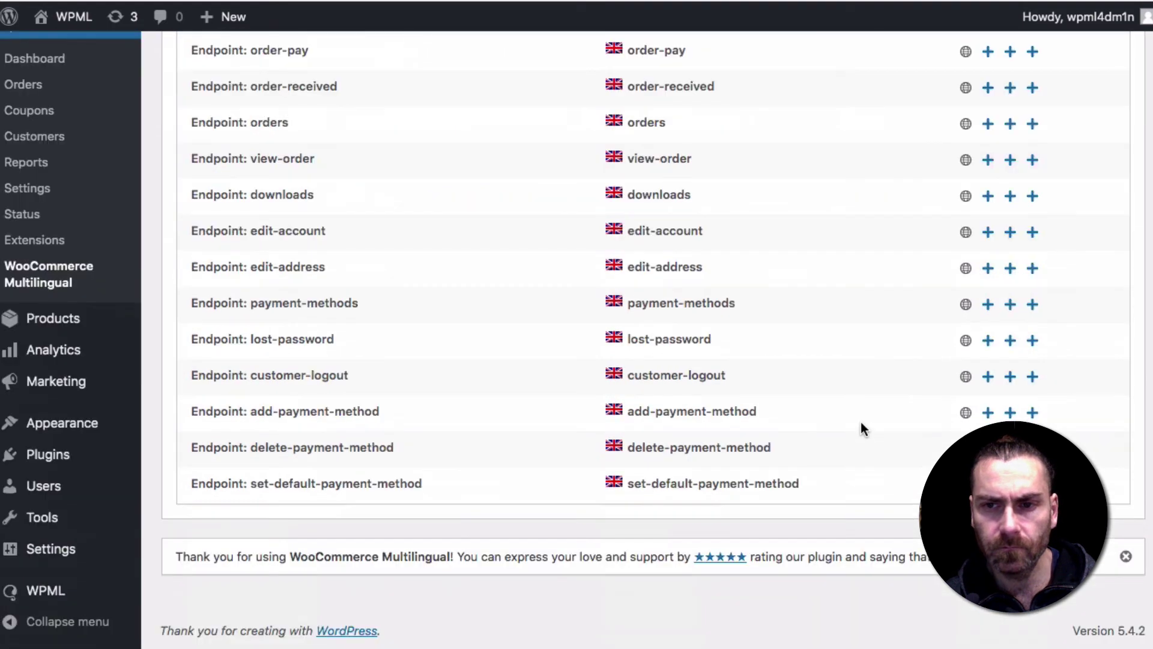
pyautogui.scroll(4, 860, 421)
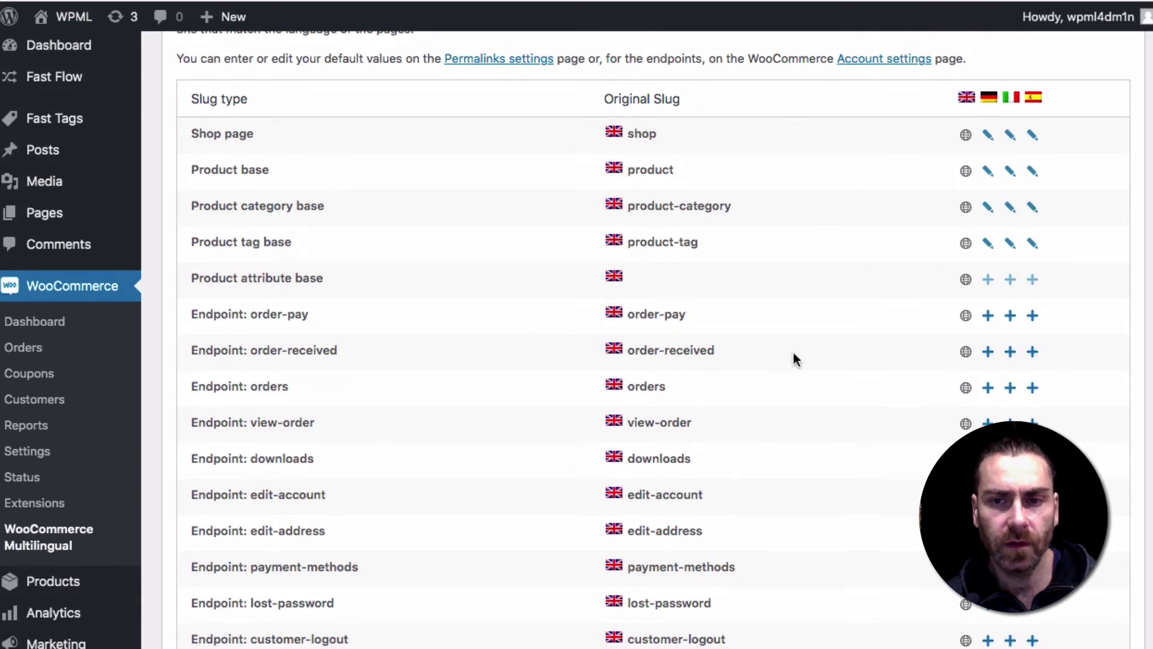
pyautogui.scroll(-4, 794, 358)
pyautogui.scroll(6, 794, 359)
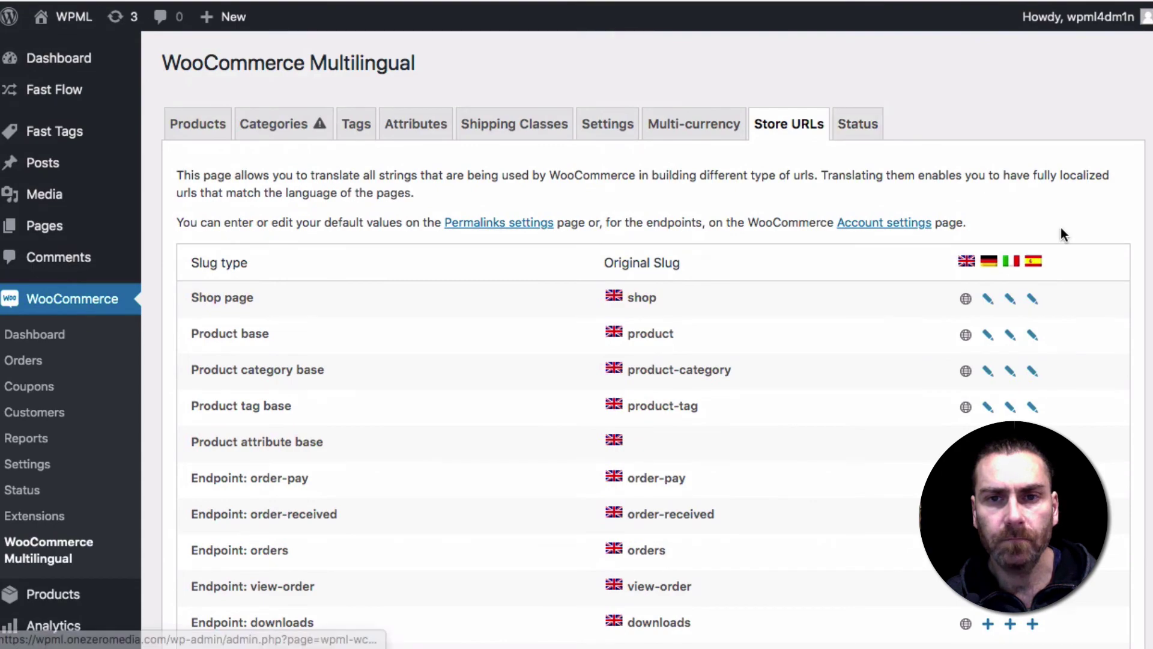
pyautogui.scroll(-6, 1060, 227)
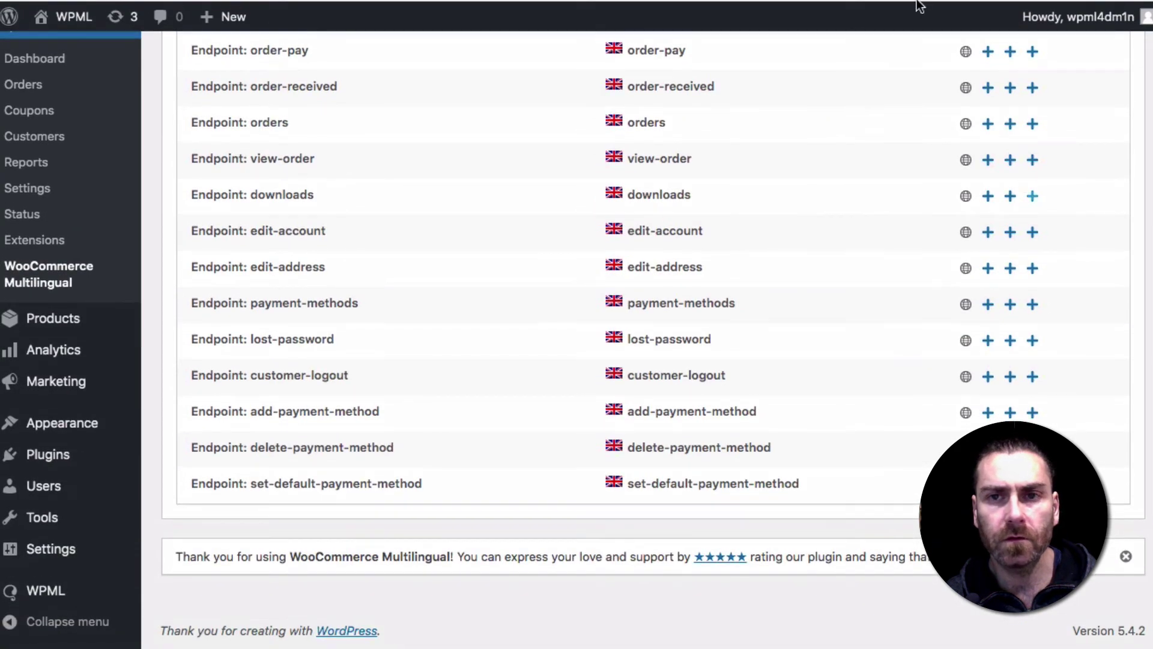
pyautogui.scroll(4, 877, 232)
pyautogui.scroll(1, 847, 123)
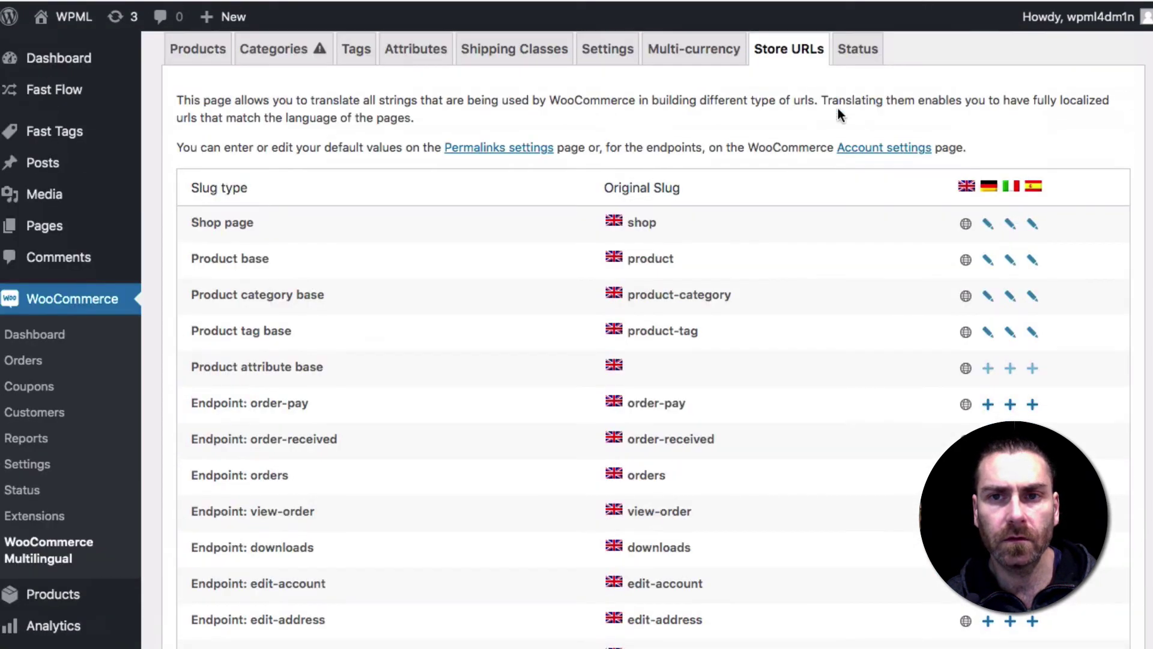
# - Create the missing German WooCommerce store pages from the multilingual status page and review its remaining sections
pyautogui.click(858, 60)
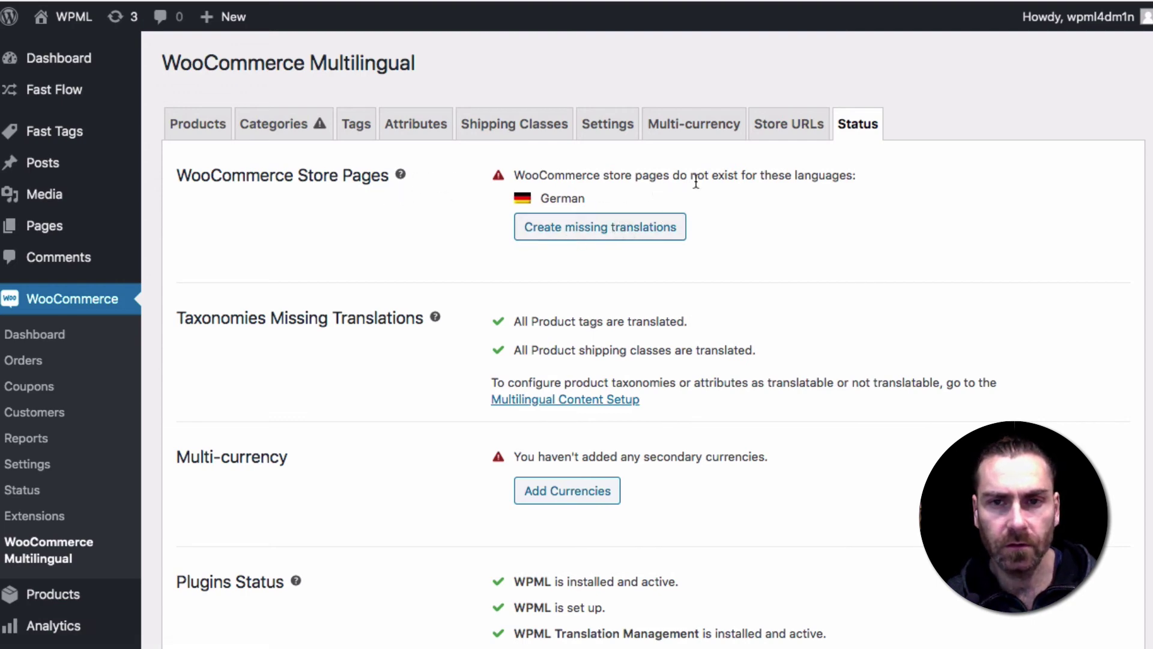
pyautogui.click(612, 234)
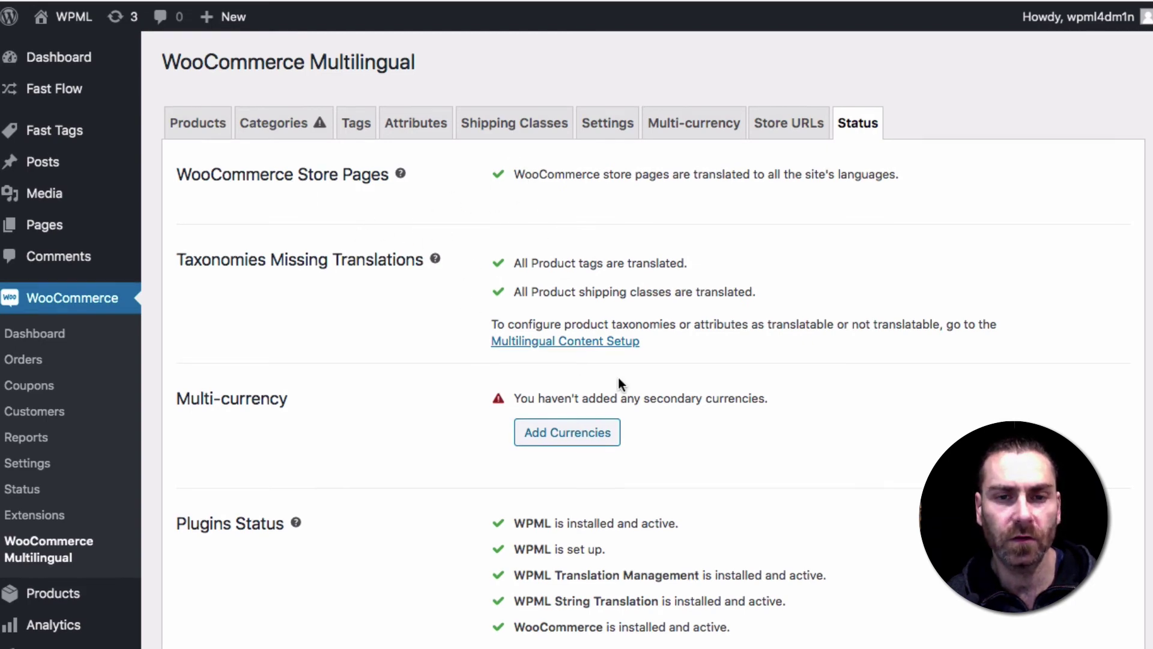
pyautogui.scroll(-5, 618, 381)
pyautogui.scroll(5, 618, 377)
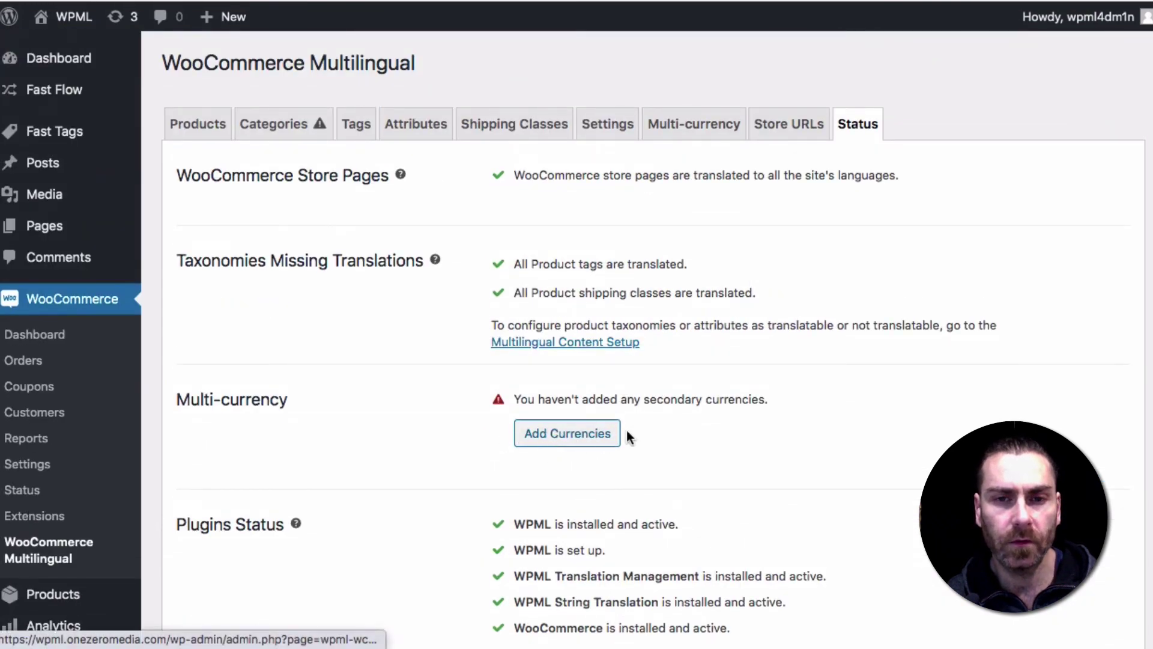
pyautogui.scroll(-5, 653, 438)
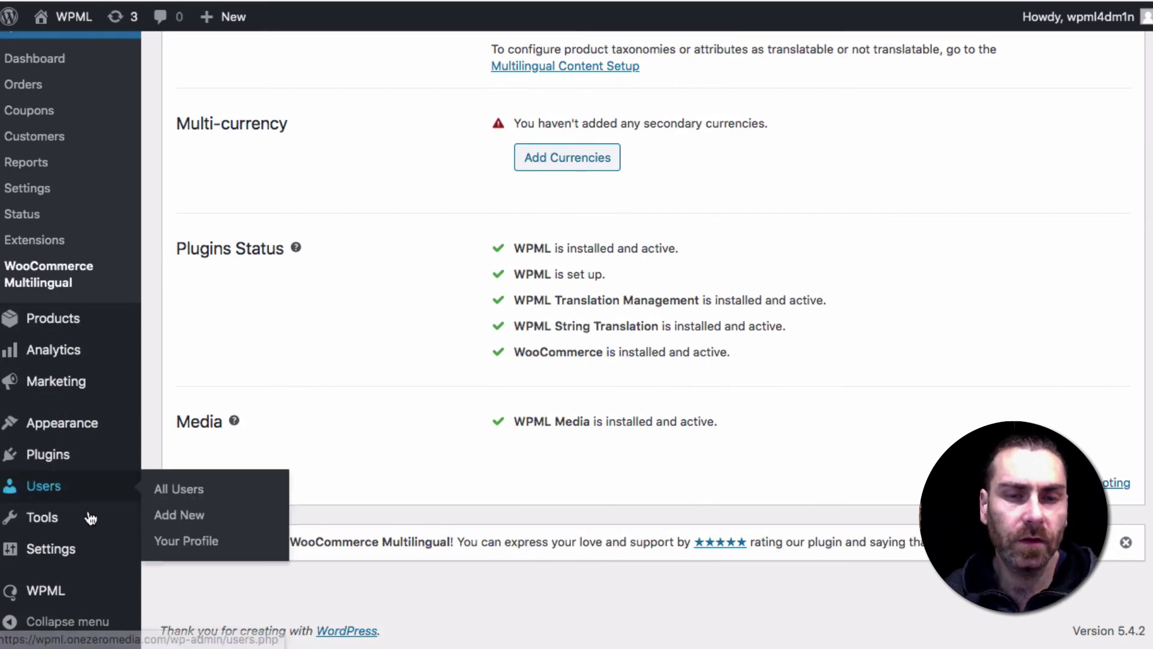
pyautogui.moveTo(90, 518)
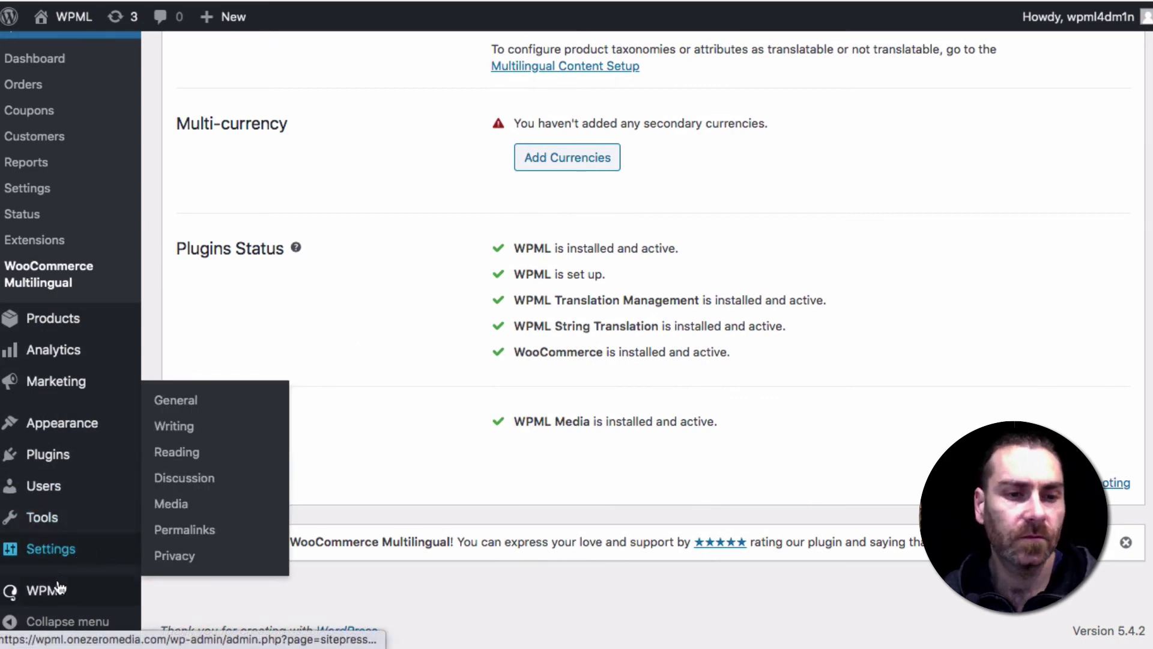
pyautogui.moveTo(44, 594)
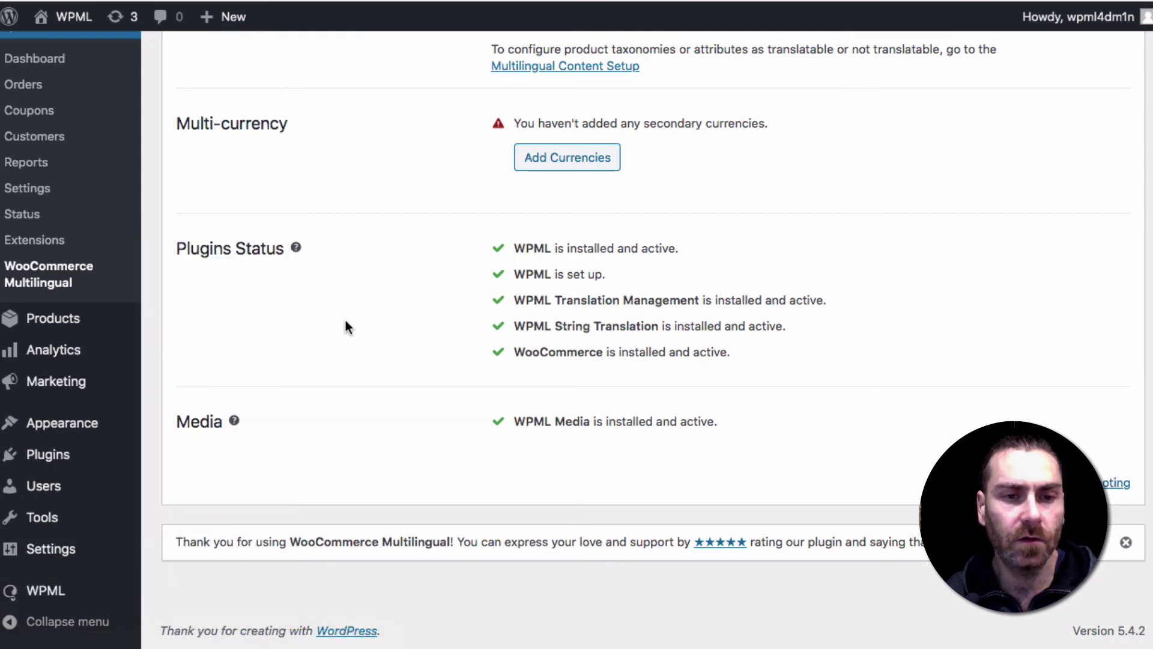
pyautogui.scroll(5, 345, 319)
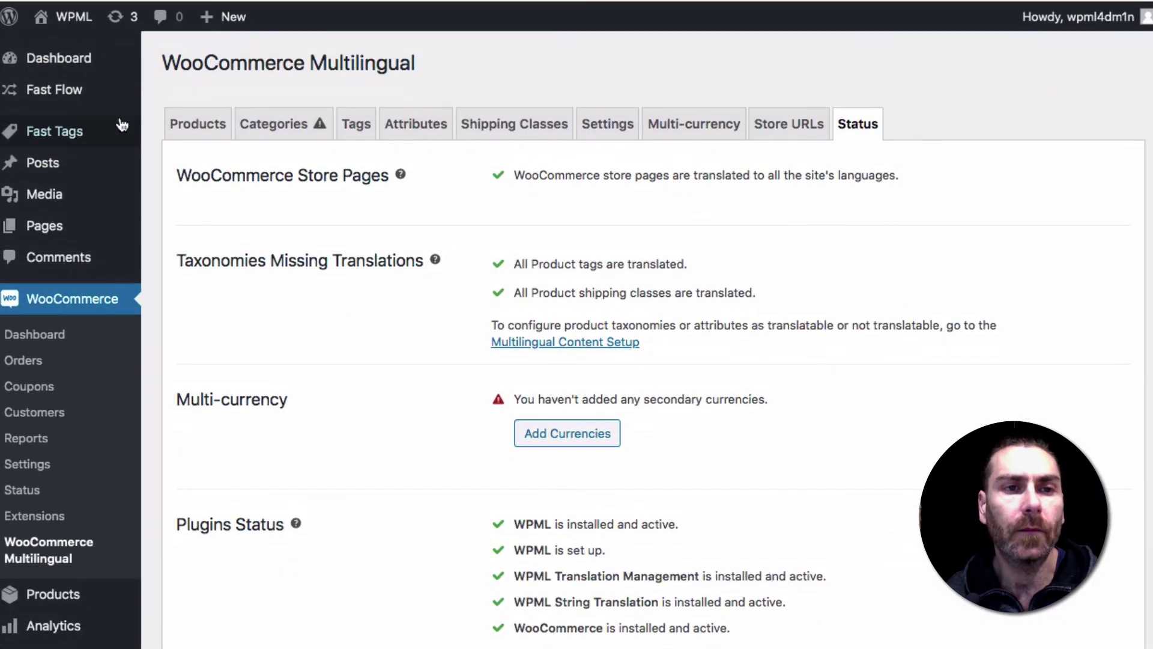
# - Visit the store's front end and look over the English Shop page and its products
pyautogui.moveTo(60, 17)
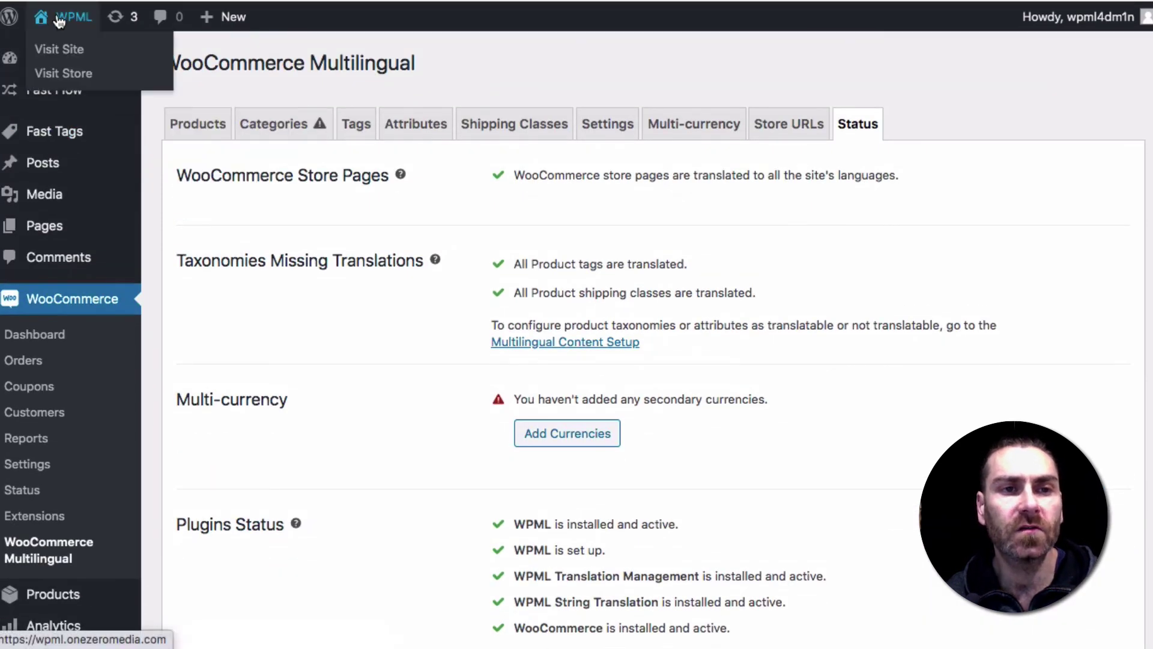
pyautogui.click(64, 76)
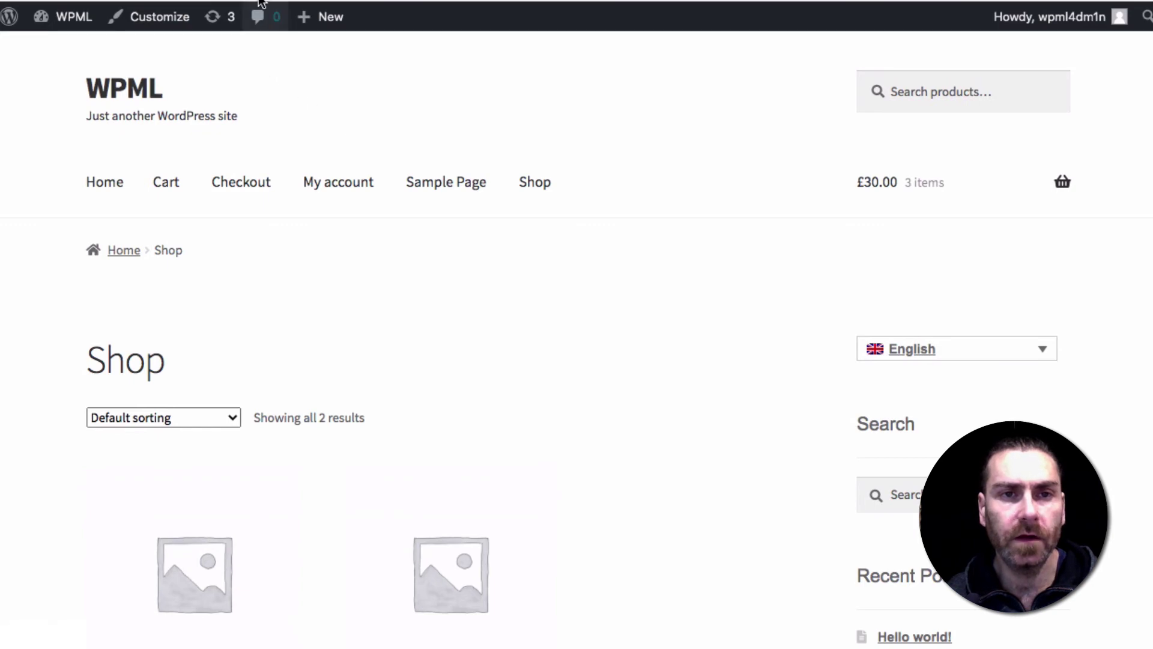
pyautogui.scroll(-6, 346, 287)
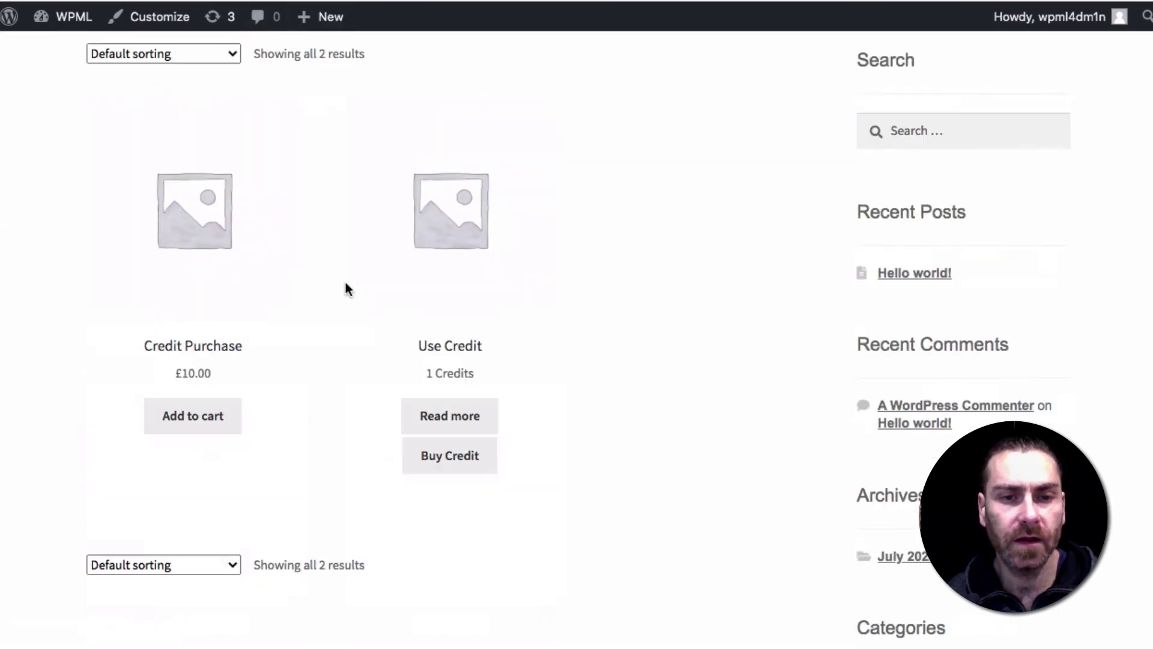
pyautogui.scroll(-3, 346, 288)
pyautogui.scroll(9, 712, 193)
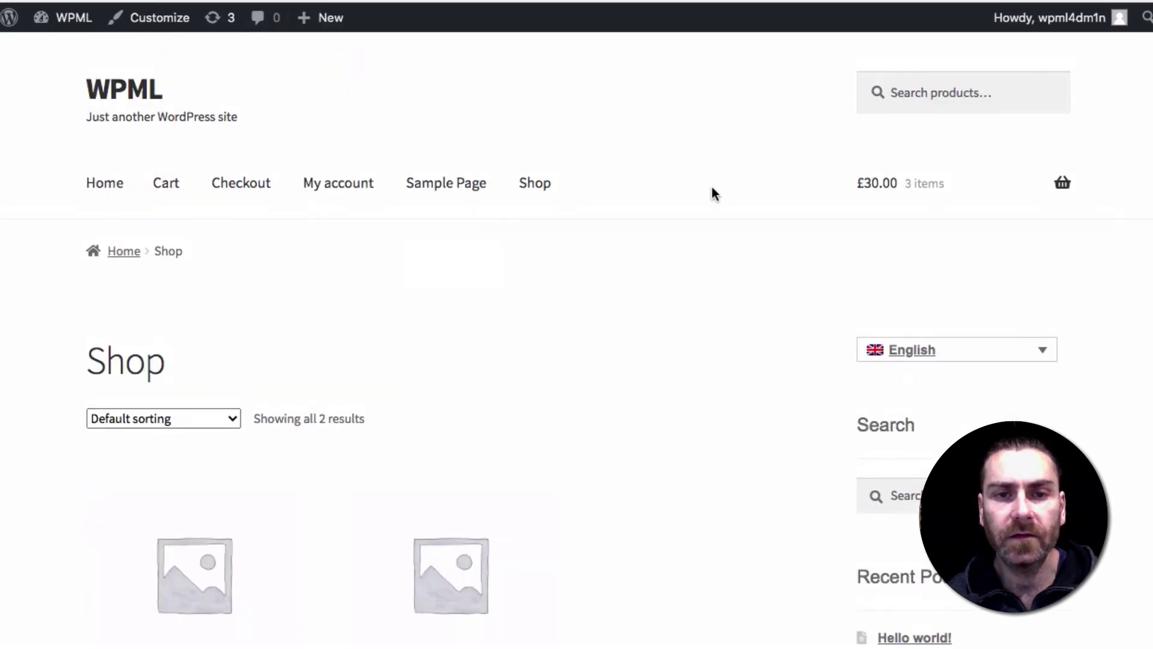
# - Switch the Shop page to Spanish, dismiss the browser's translation offer, and check the translated products and sorting options
pyautogui.moveTo(917, 358)
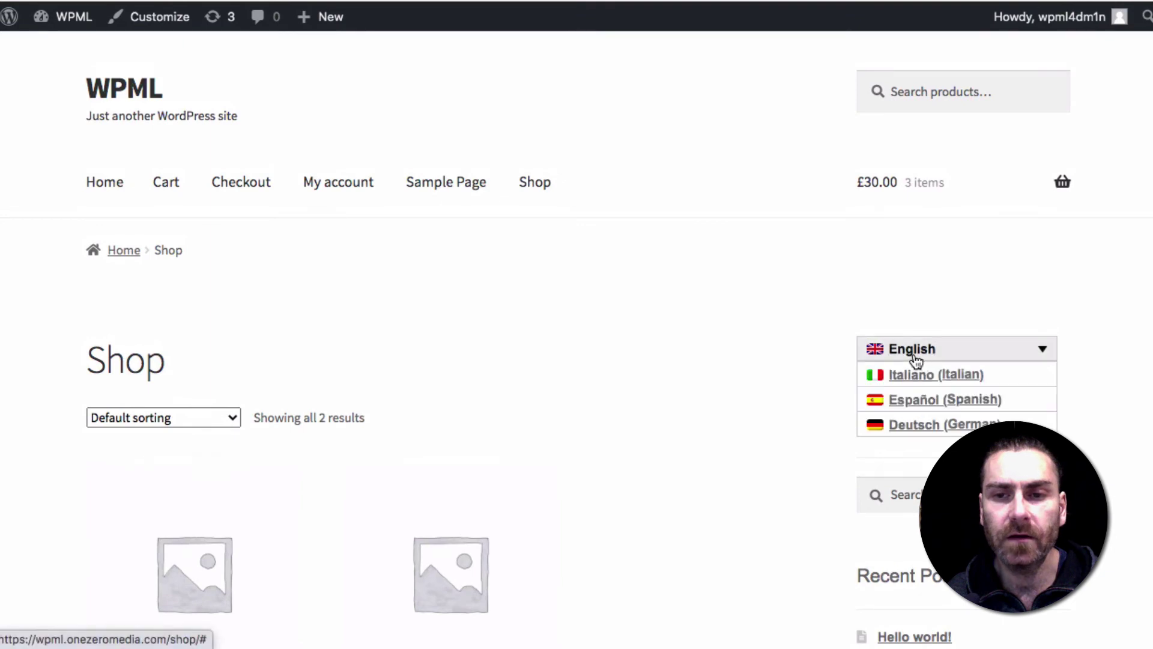
pyautogui.click(914, 403)
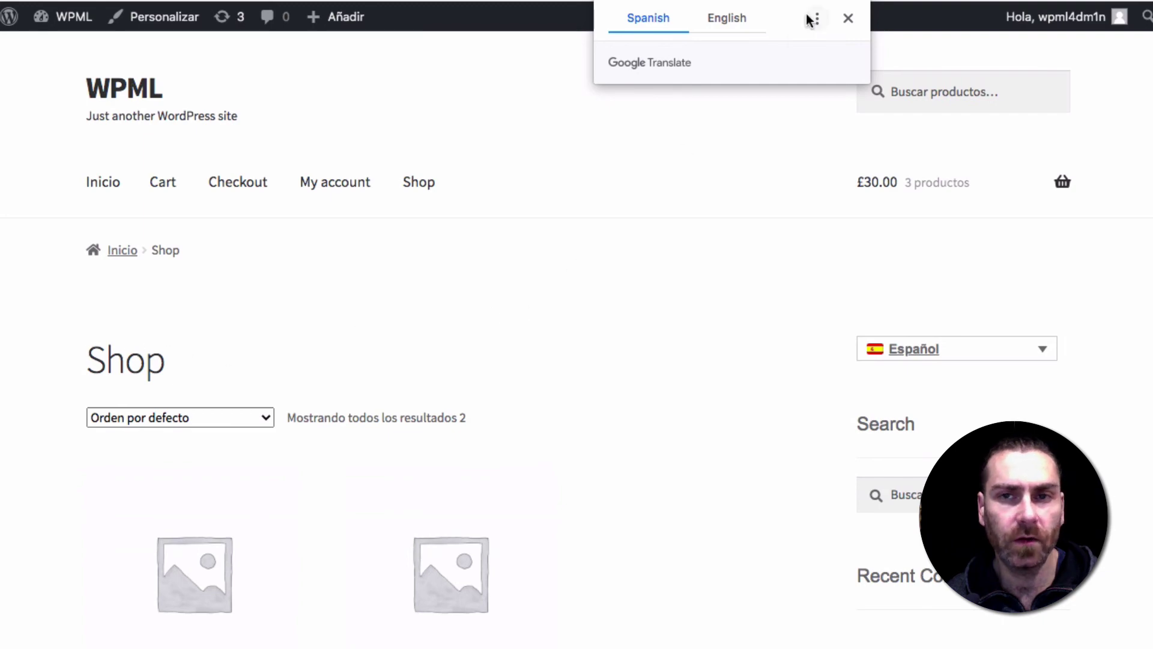
pyautogui.click(849, 19)
pyautogui.scroll(-6, 714, 217)
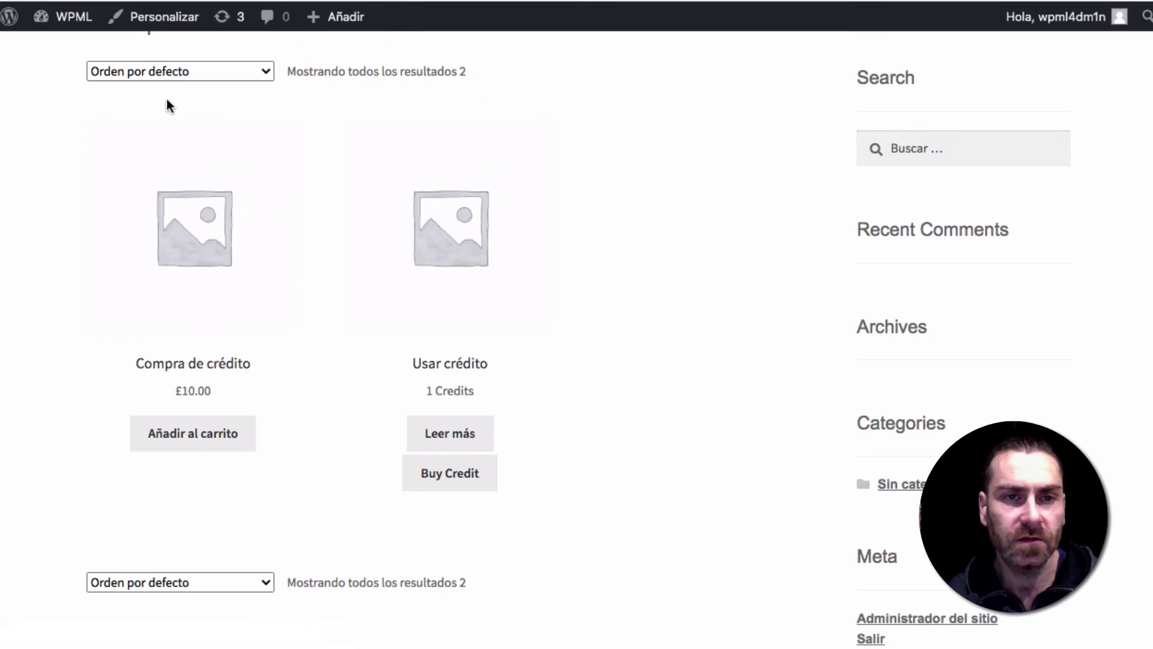
pyautogui.click(129, 73)
pyautogui.click(38, 232)
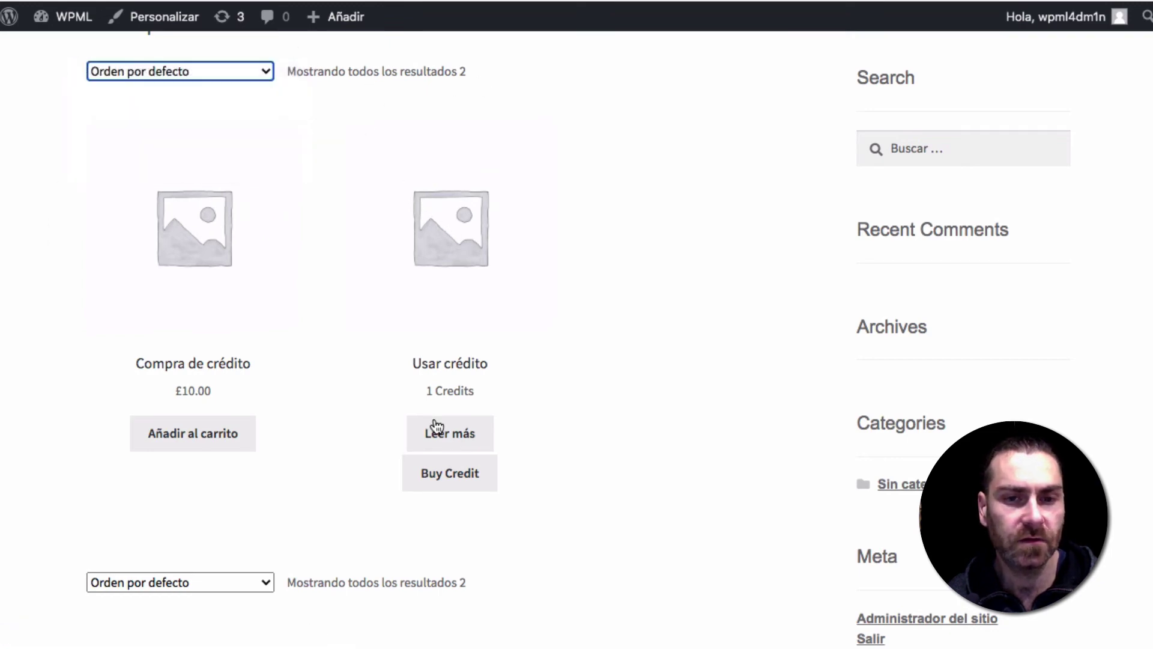
# - Add the Compra de crédito product to the Spanish cart and proceed from the cart to the checkout page
pyautogui.click(197, 438)
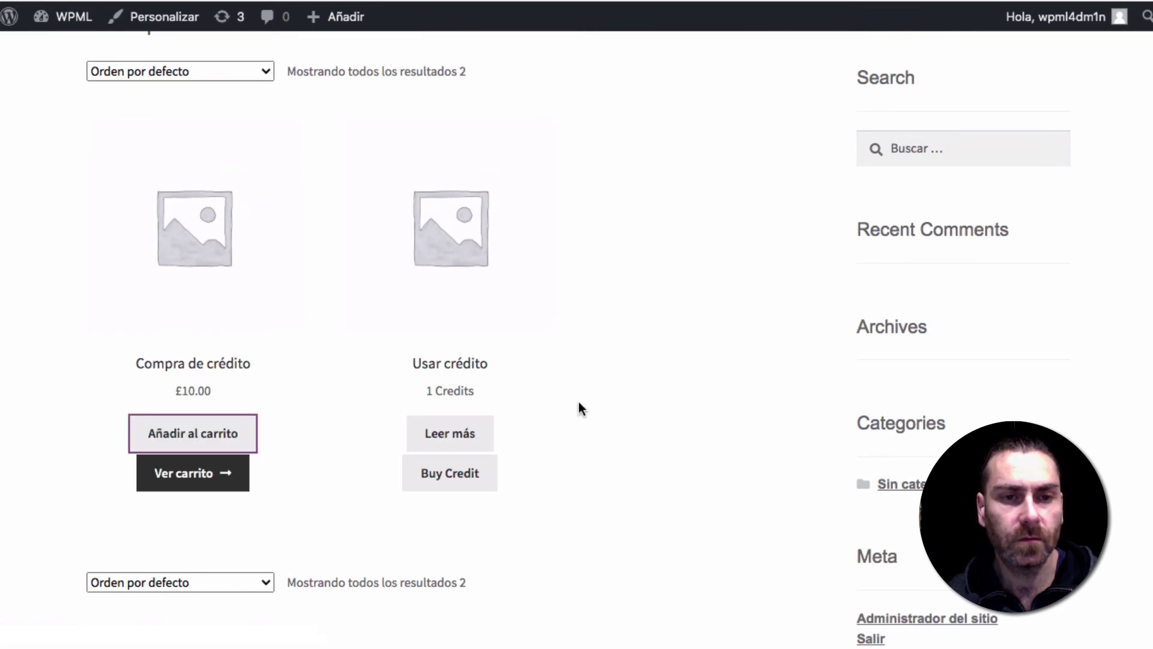
pyautogui.click(168, 479)
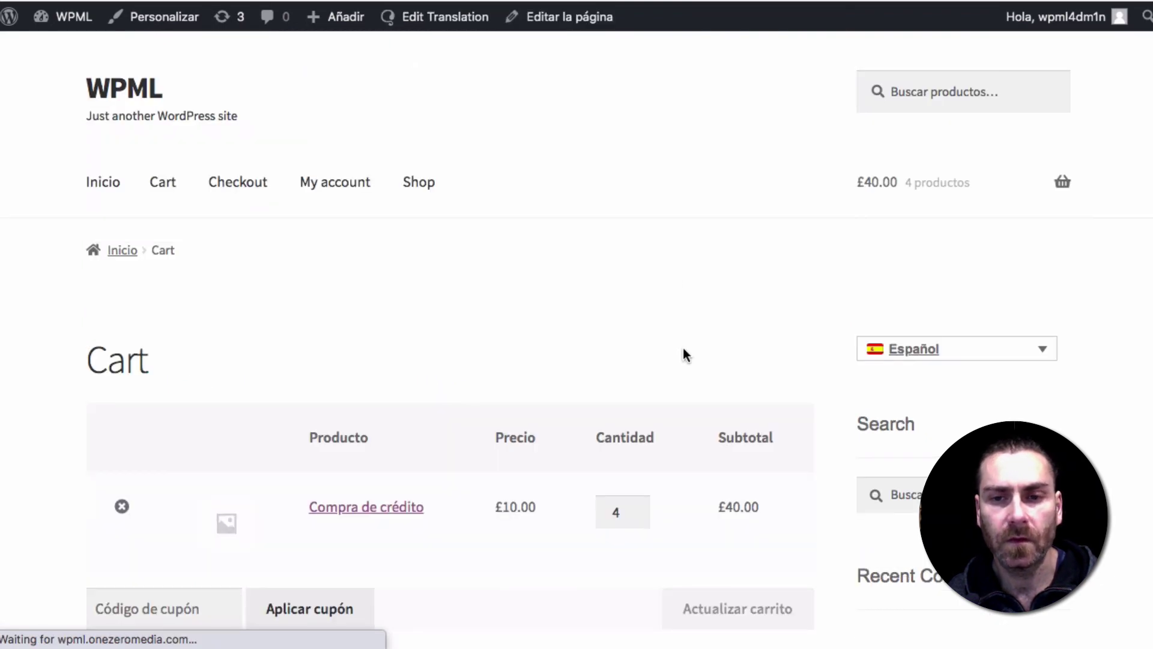
pyautogui.scroll(-3, 683, 354)
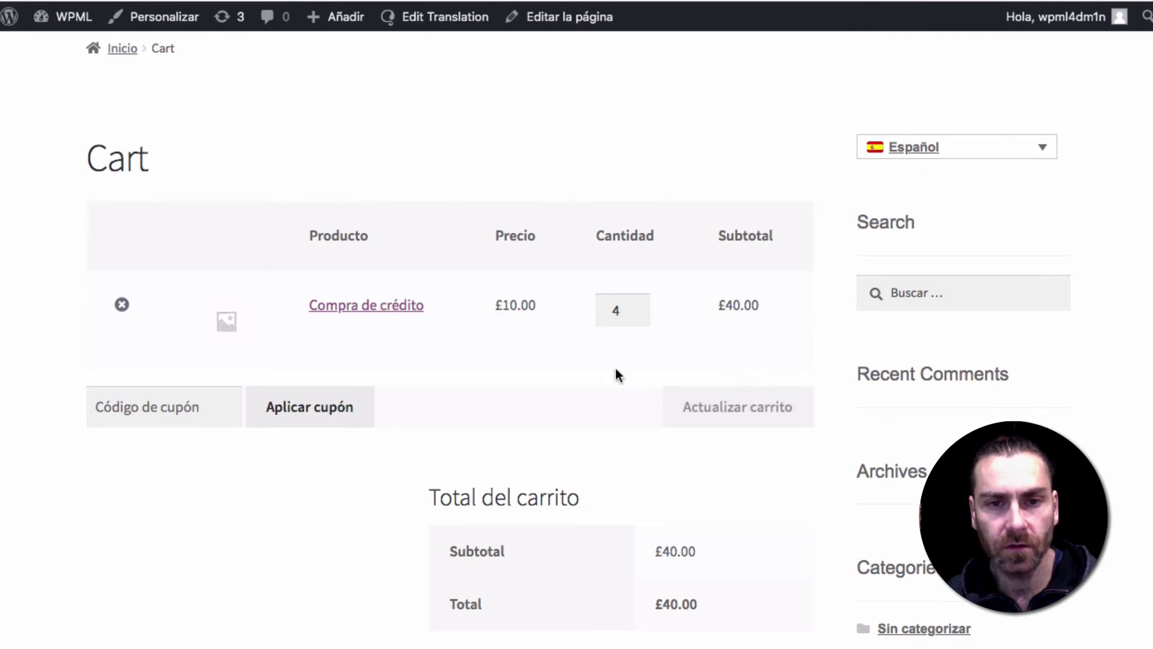
pyautogui.scroll(-5, 615, 369)
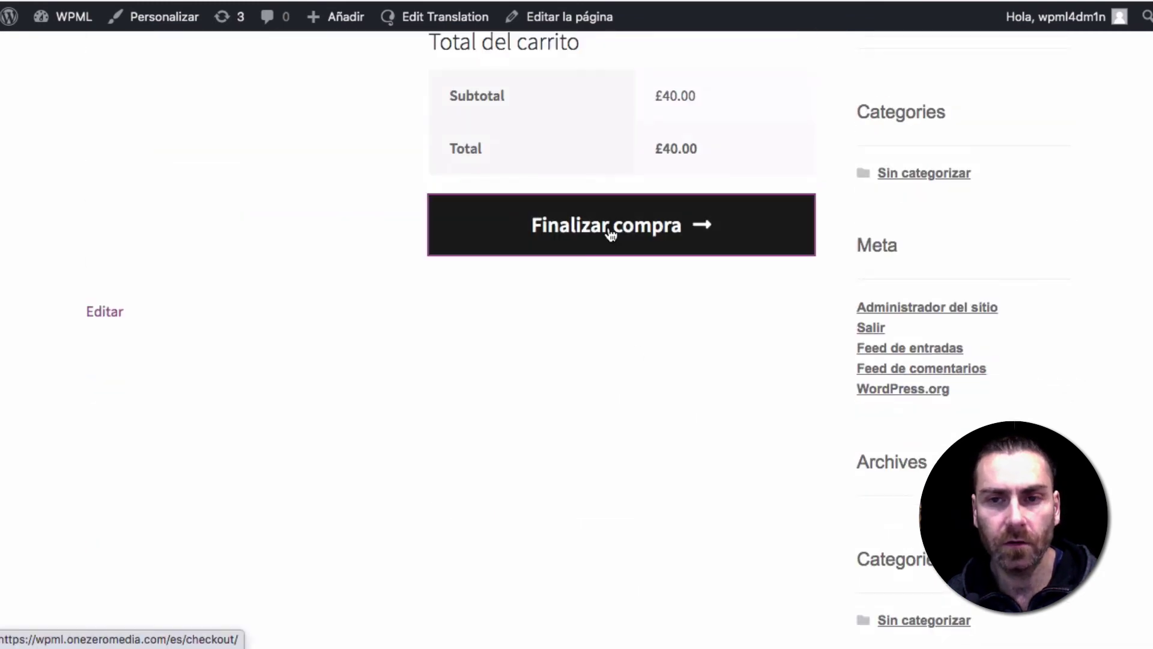
pyautogui.click(610, 234)
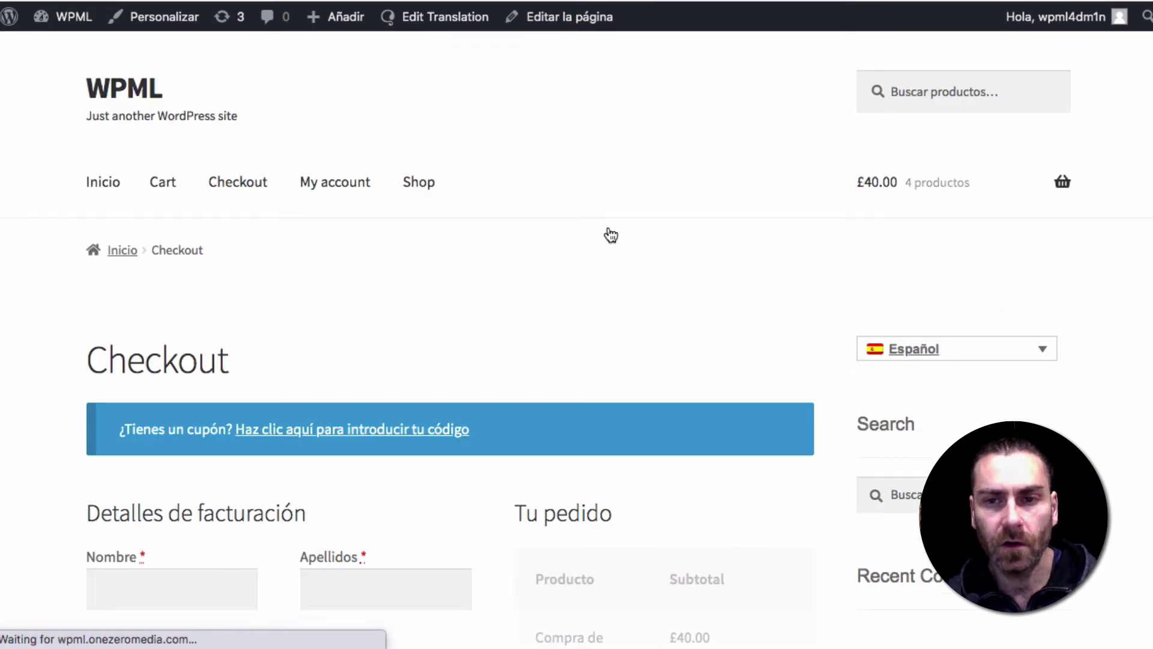
pyautogui.scroll(-5, 610, 234)
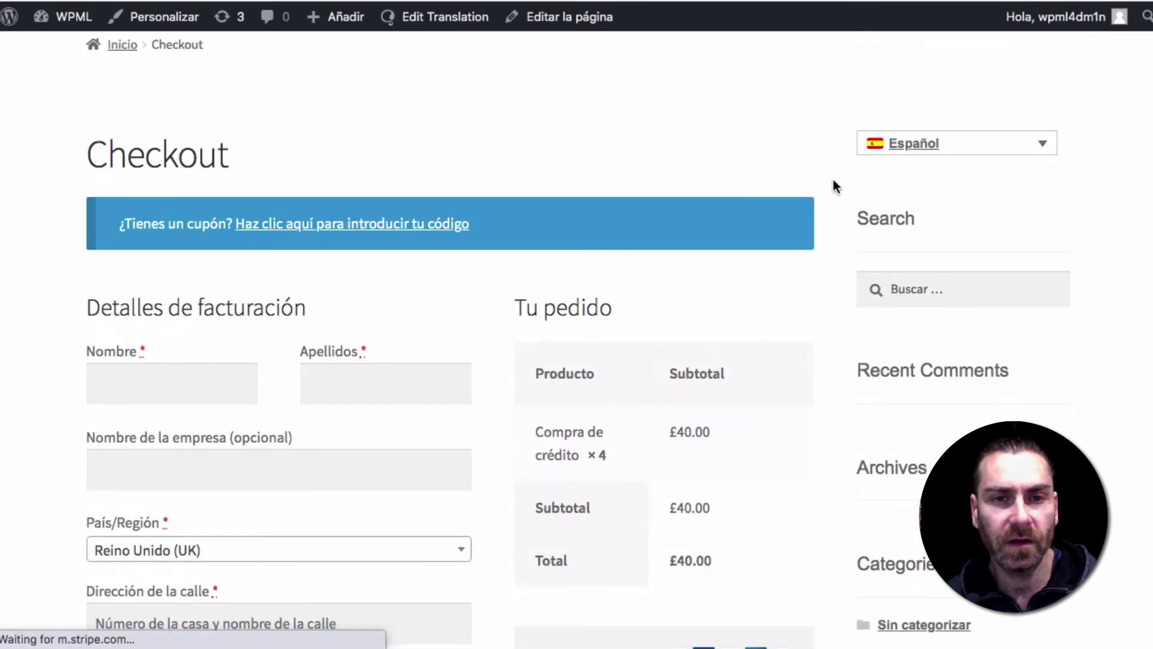
# - Switch the checkout page to German, review its translated billing and payment fields, and dismiss the browser's translation offer
pyautogui.click(926, 148)
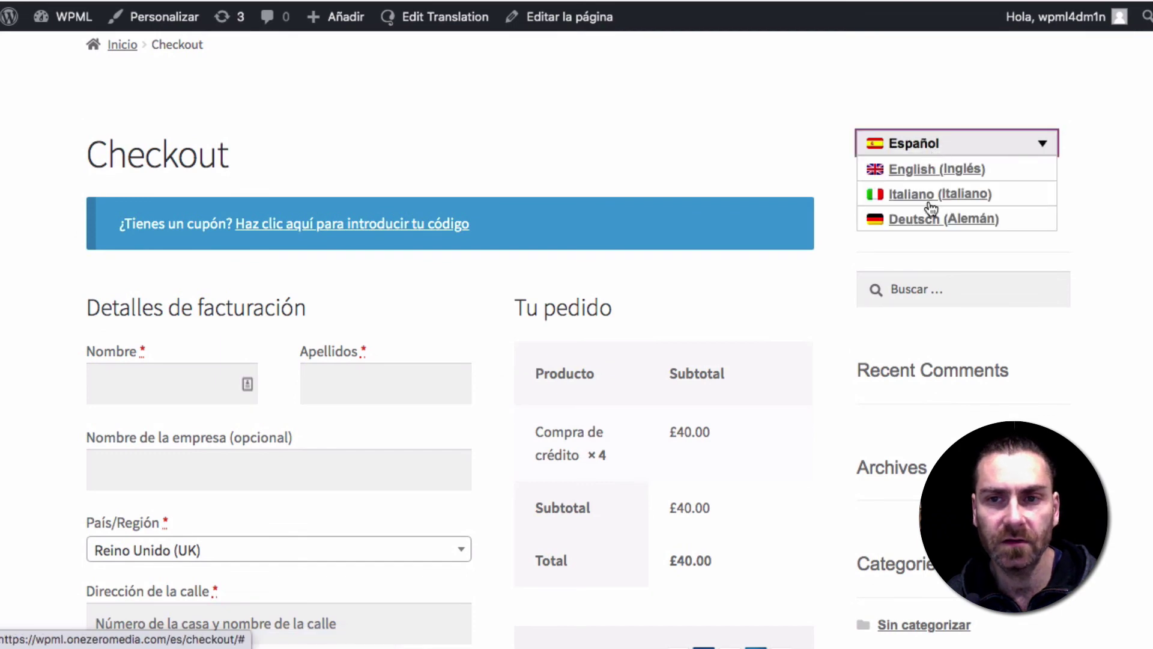
pyautogui.click(911, 220)
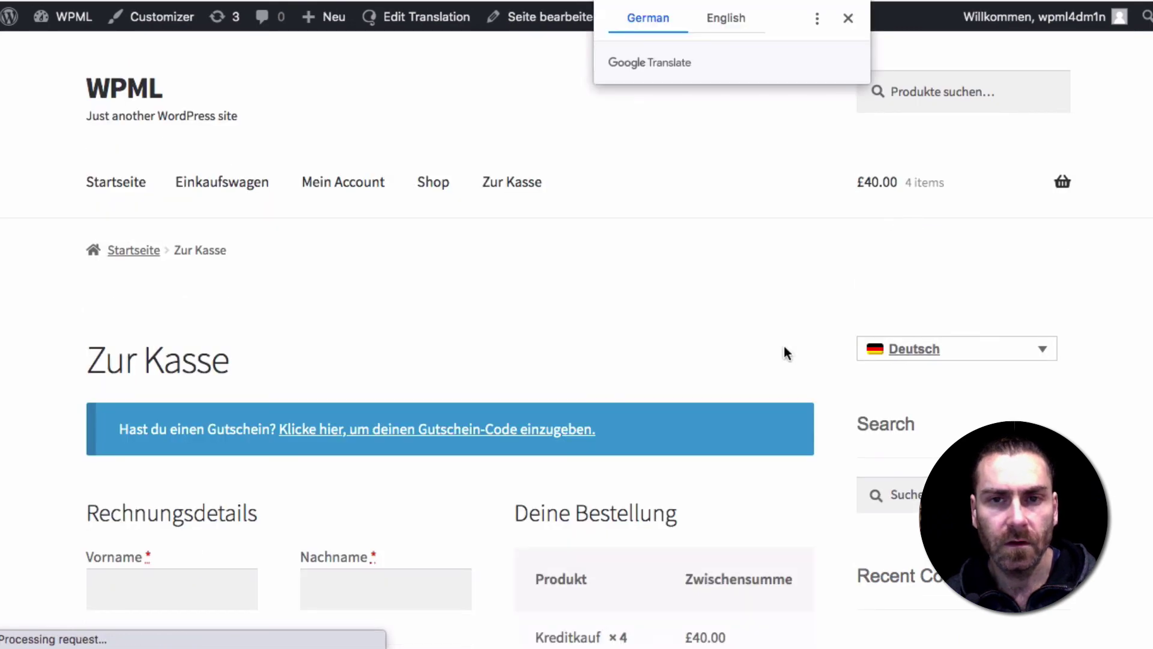
pyautogui.scroll(-5, 784, 348)
pyautogui.scroll(-4, 785, 348)
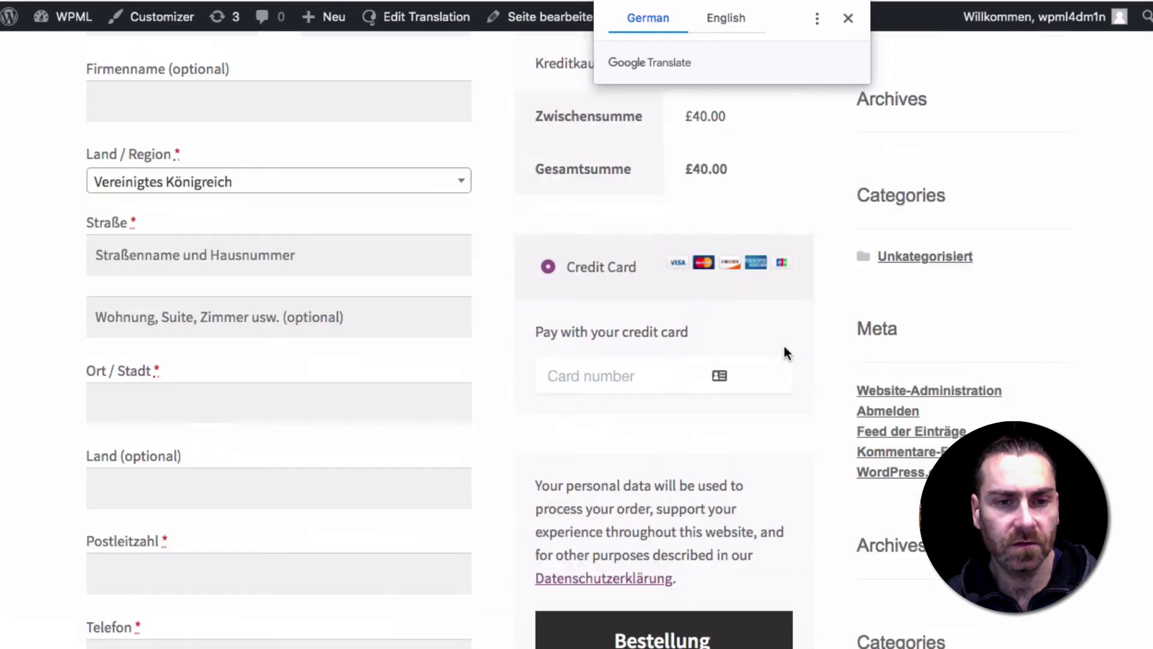
pyautogui.click(847, 21)
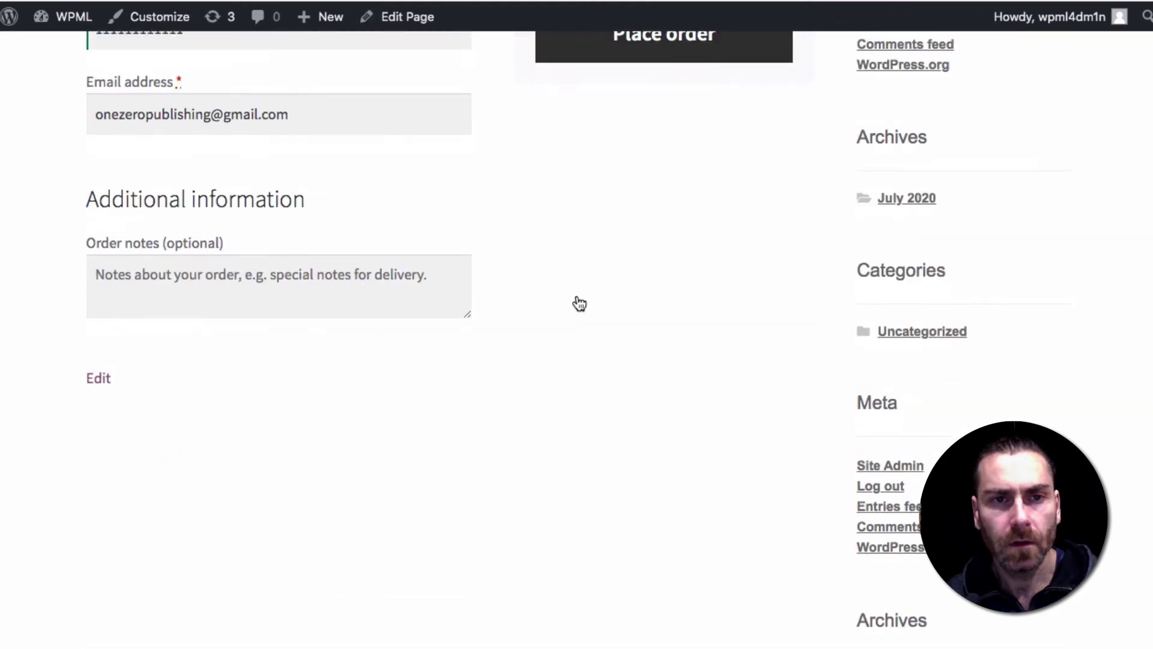
# - Fill in the test credit card number, expiry, security code and ZIP on the English checkout page and place the order
pyautogui.scroll(8, 579, 303)
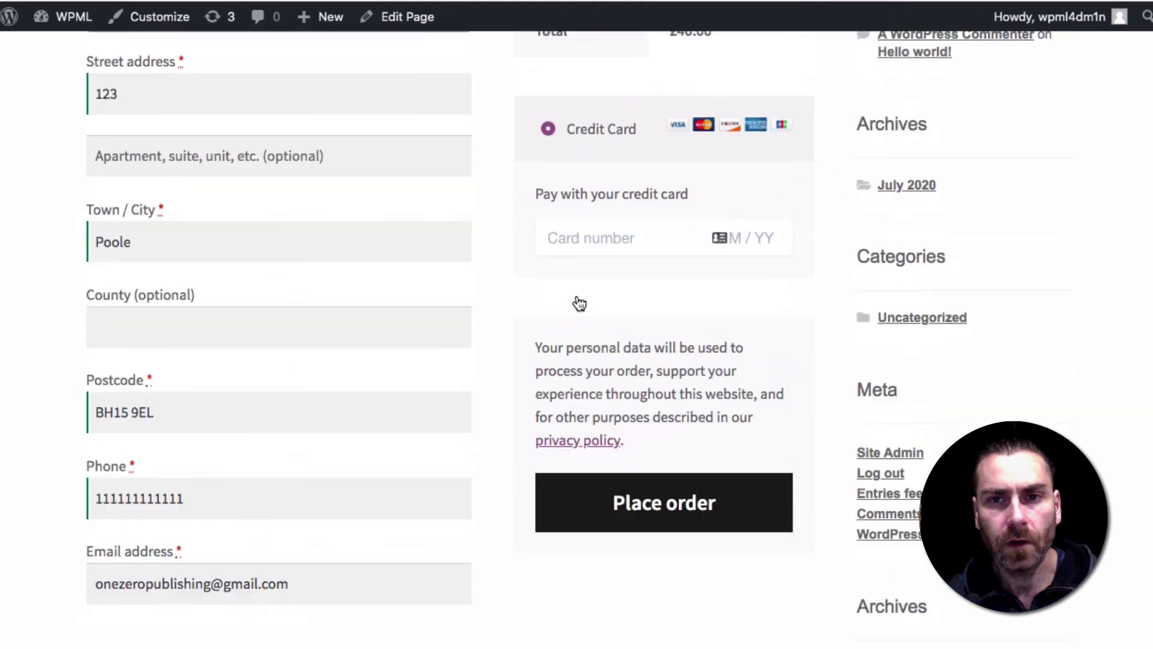
pyautogui.scroll(1, 663, 182)
pyautogui.click(603, 306)
pyautogui.write('424242424242')
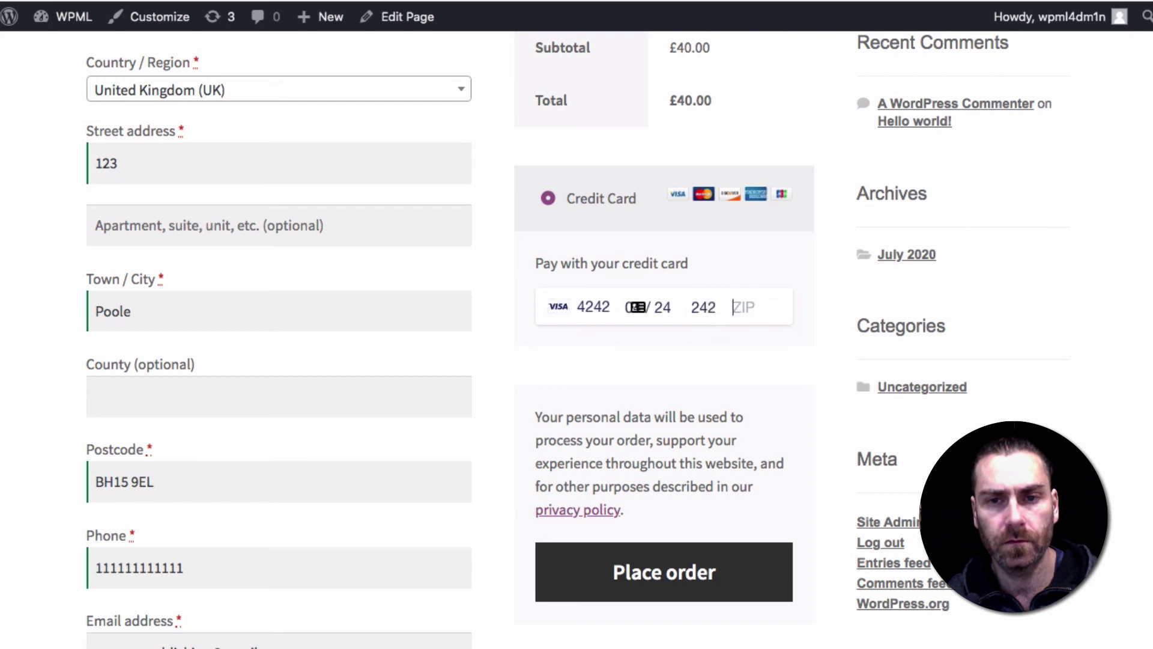
pyautogui.write('4242042424222')
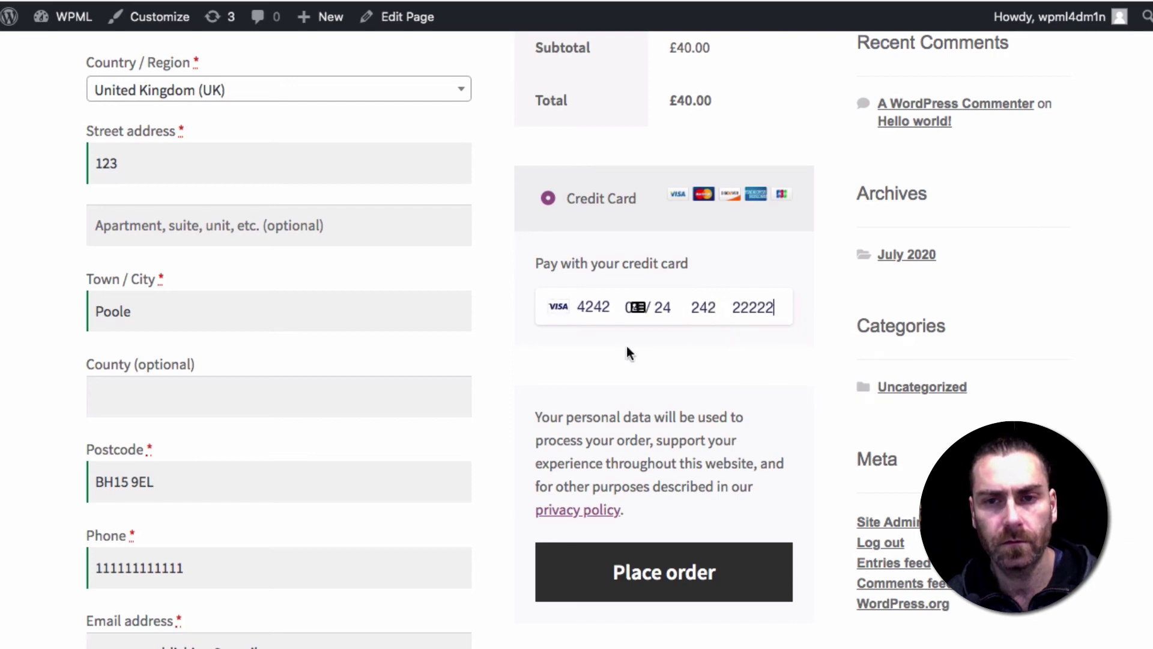
pyautogui.click(685, 571)
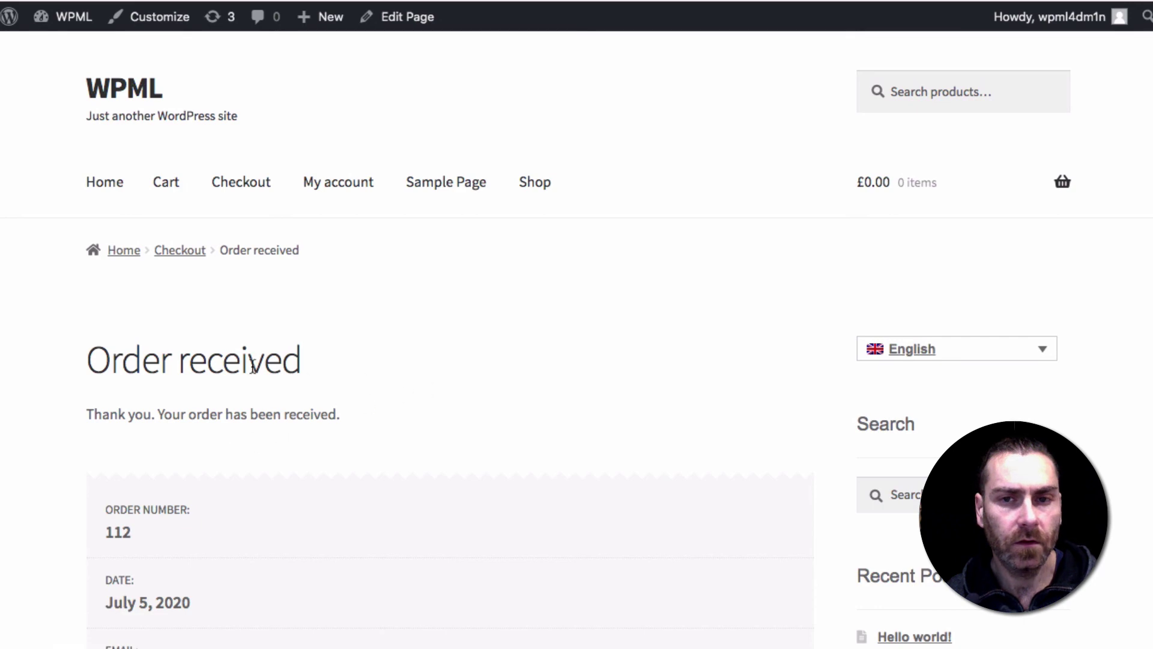
# - Review the English order confirmation details and visit the My account page to check the available credits
pyautogui.scroll(-5, 347, 350)
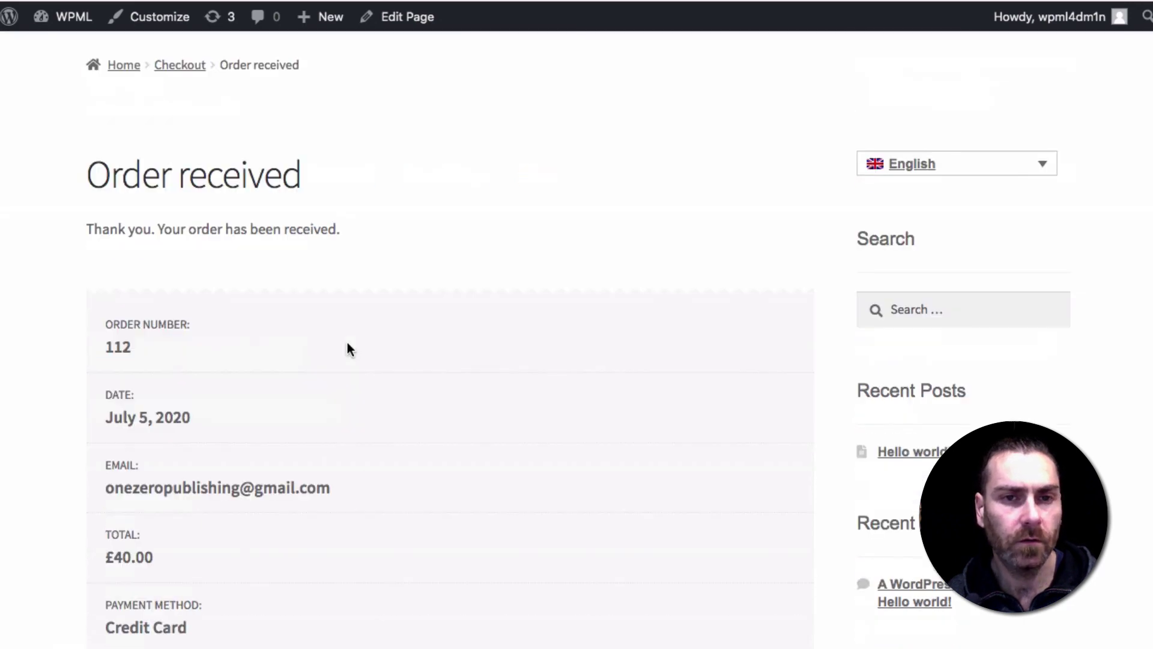
pyautogui.scroll(5, 349, 350)
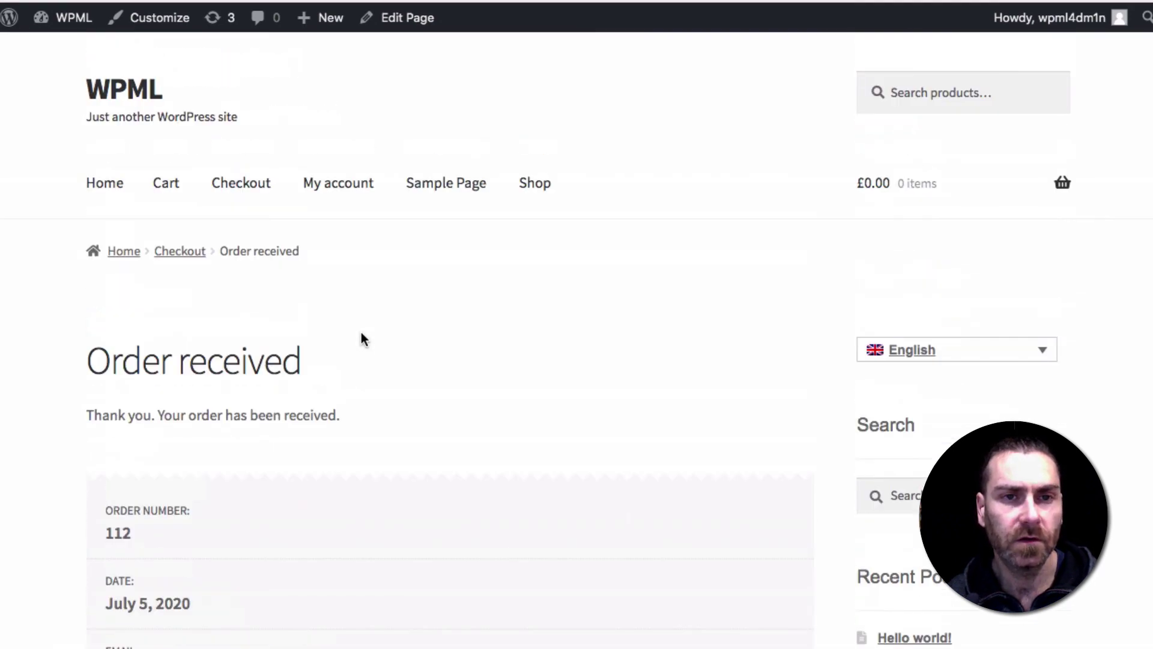
pyautogui.click(331, 189)
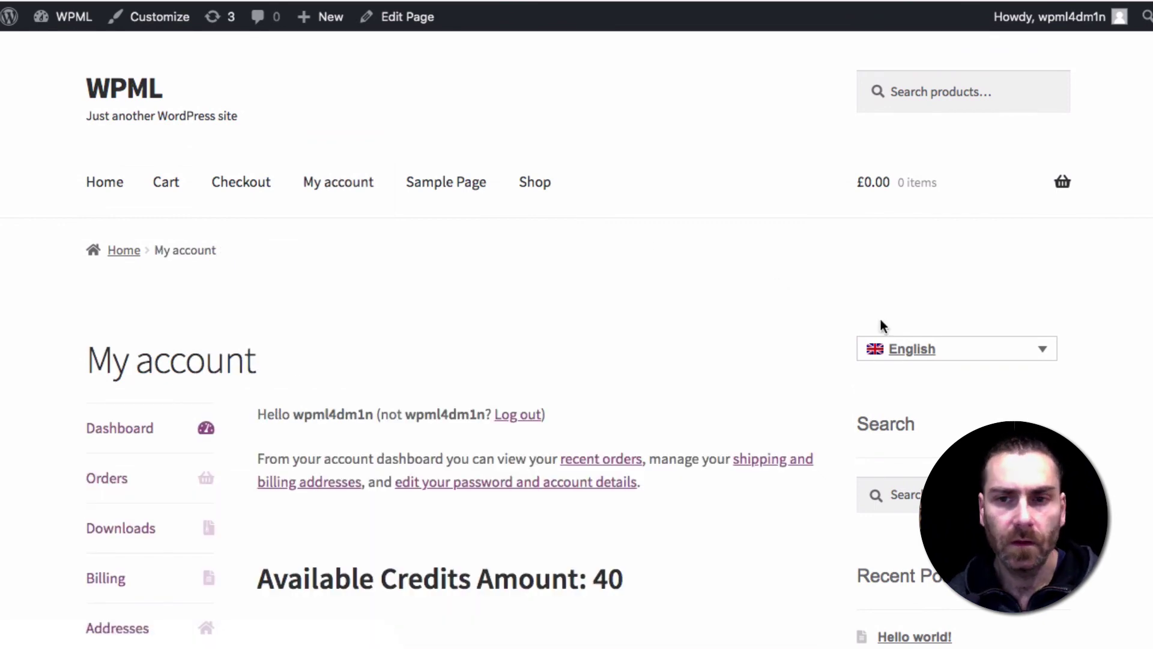
# - Switch the My account page to Italian, dismiss the browser's translation offer, and check the translated account sections and credit balance
pyautogui.moveTo(933, 349)
pyautogui.click(917, 376)
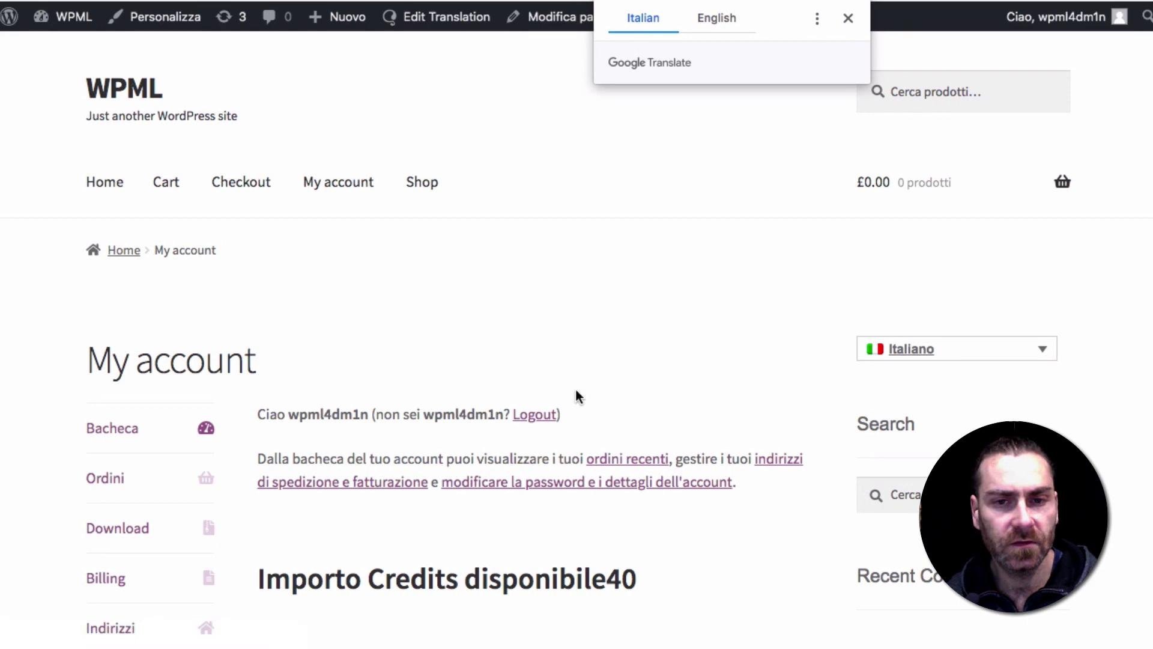
pyautogui.scroll(-10, 574, 386)
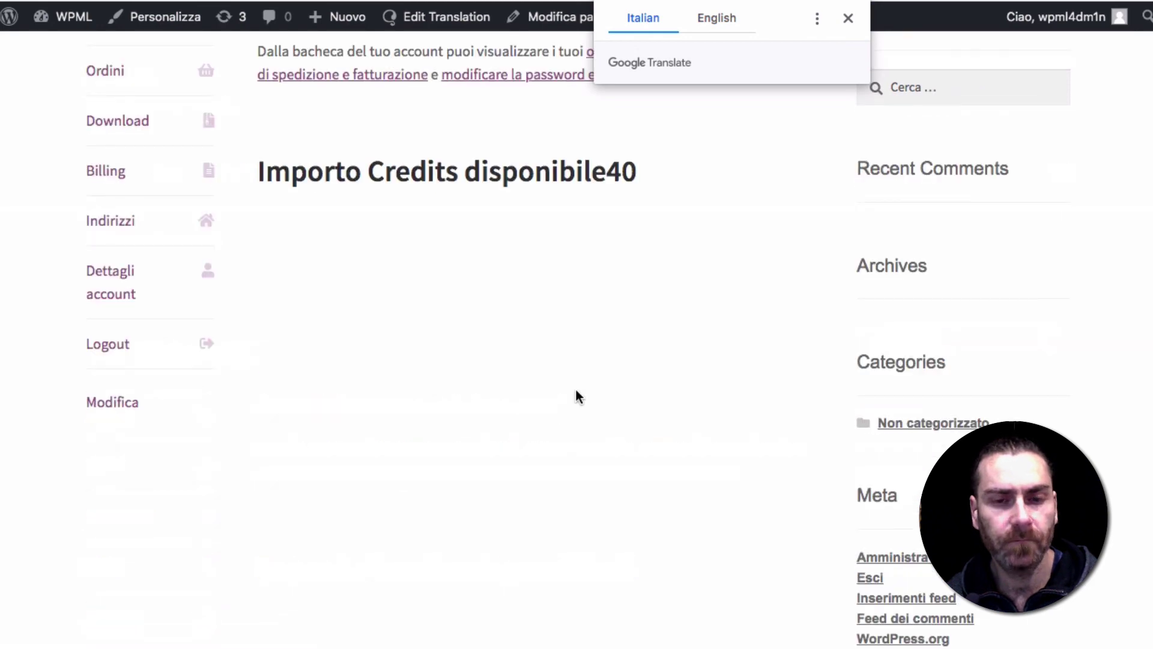
pyautogui.click(847, 22)
pyautogui.scroll(10, 617, 294)
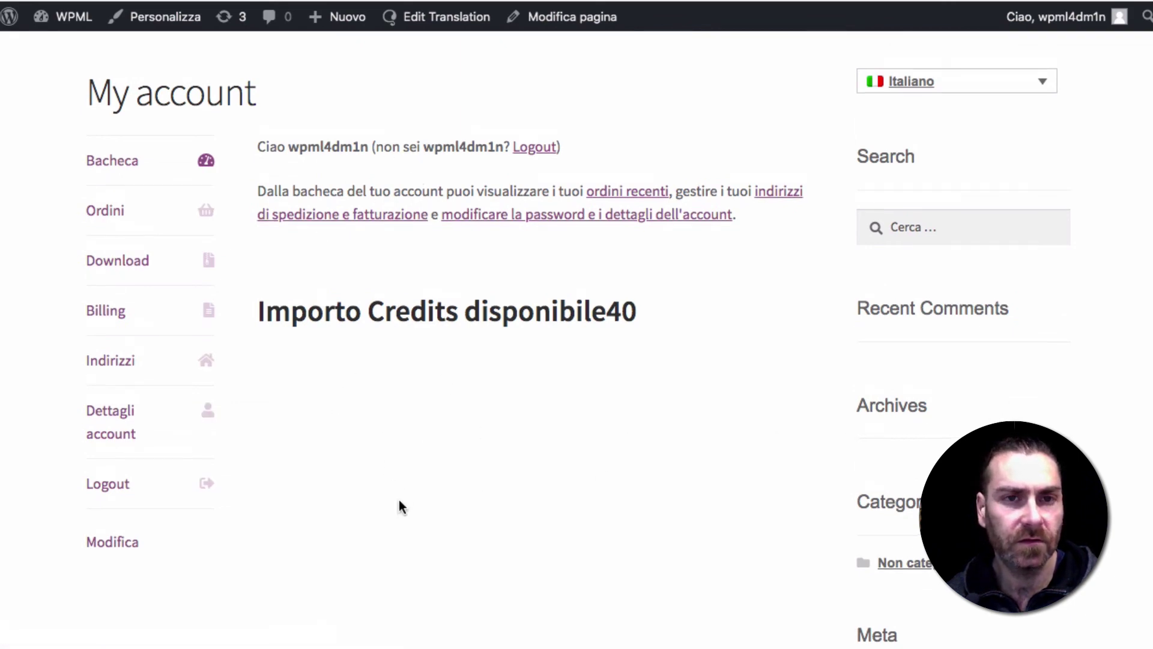
pyautogui.scroll(5, 399, 501)
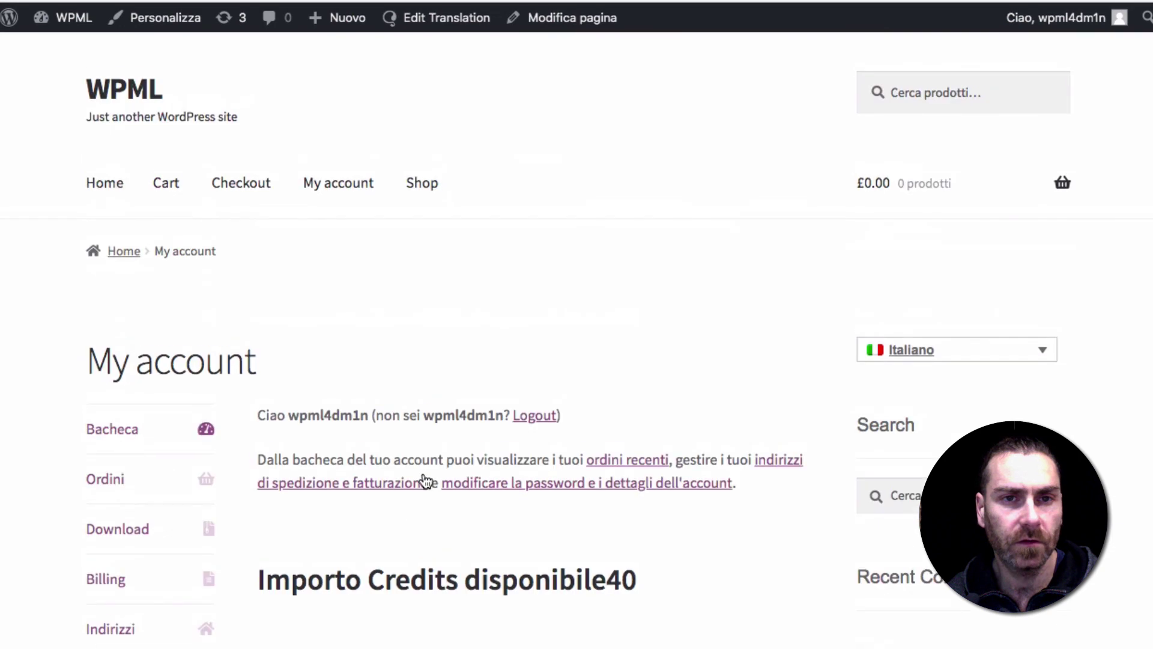
# - Add the Usa credito product to the cart from the Italian Shop page and view the cart totals
pyautogui.click(420, 184)
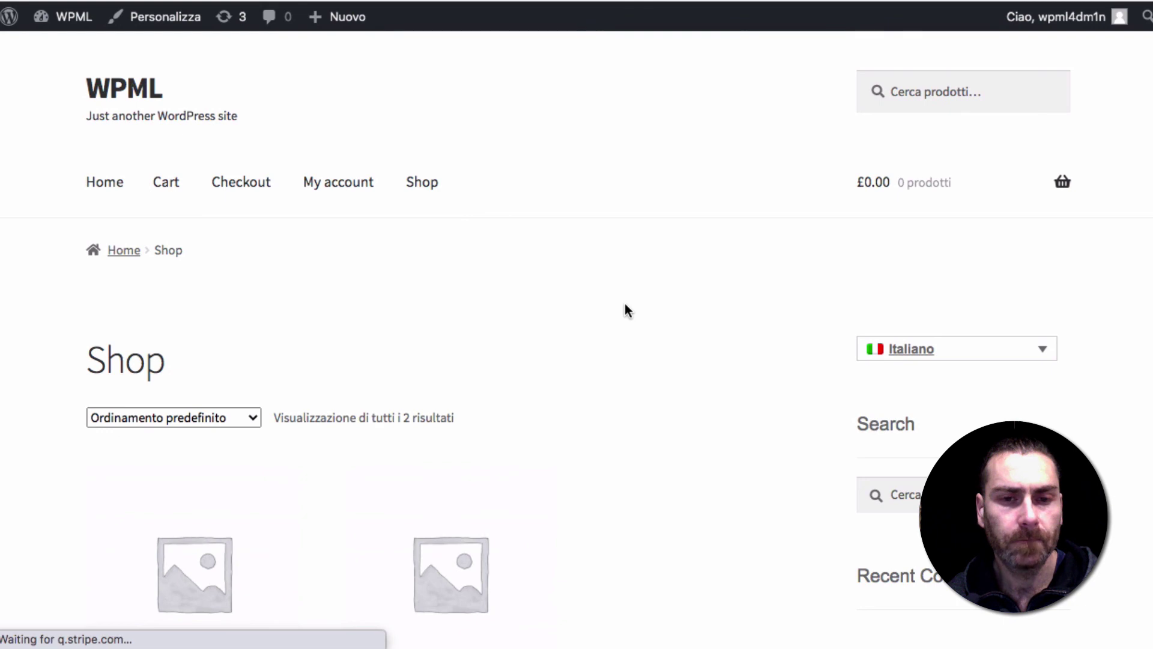
pyautogui.scroll(-6, 624, 310)
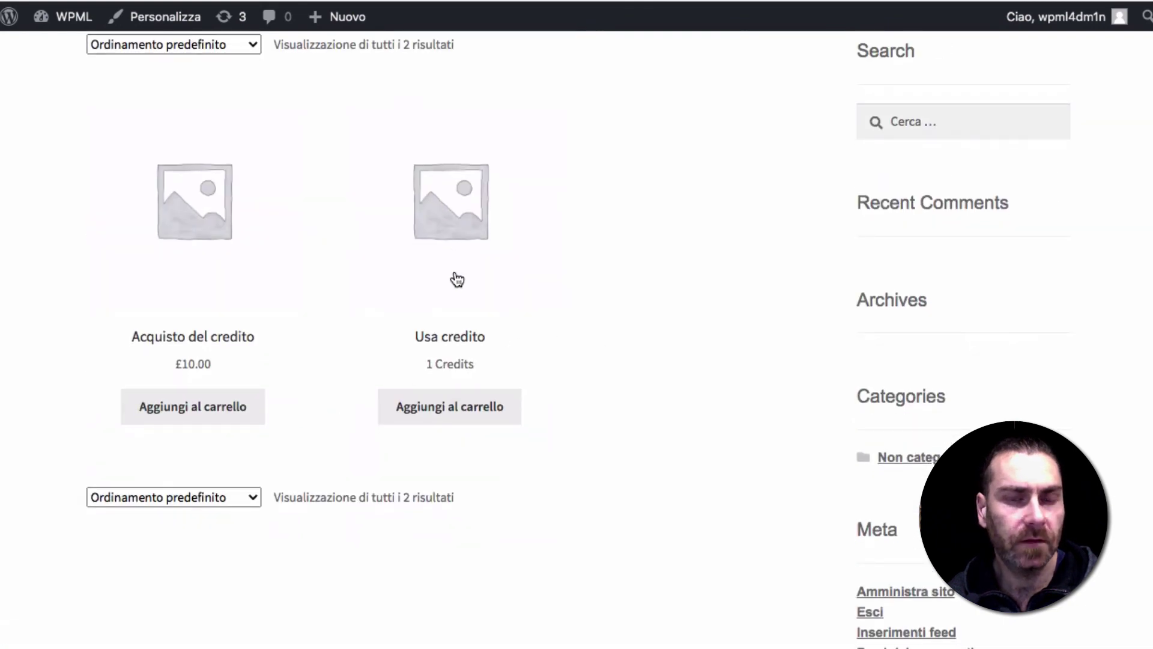
pyautogui.click(446, 400)
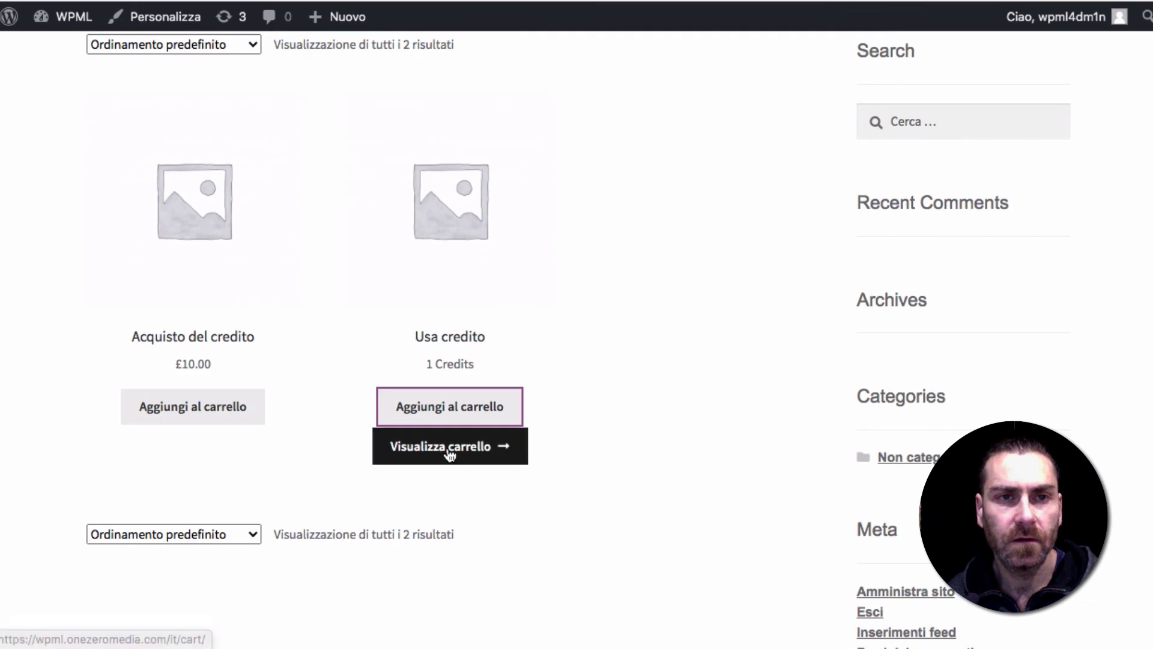
pyautogui.click(451, 448)
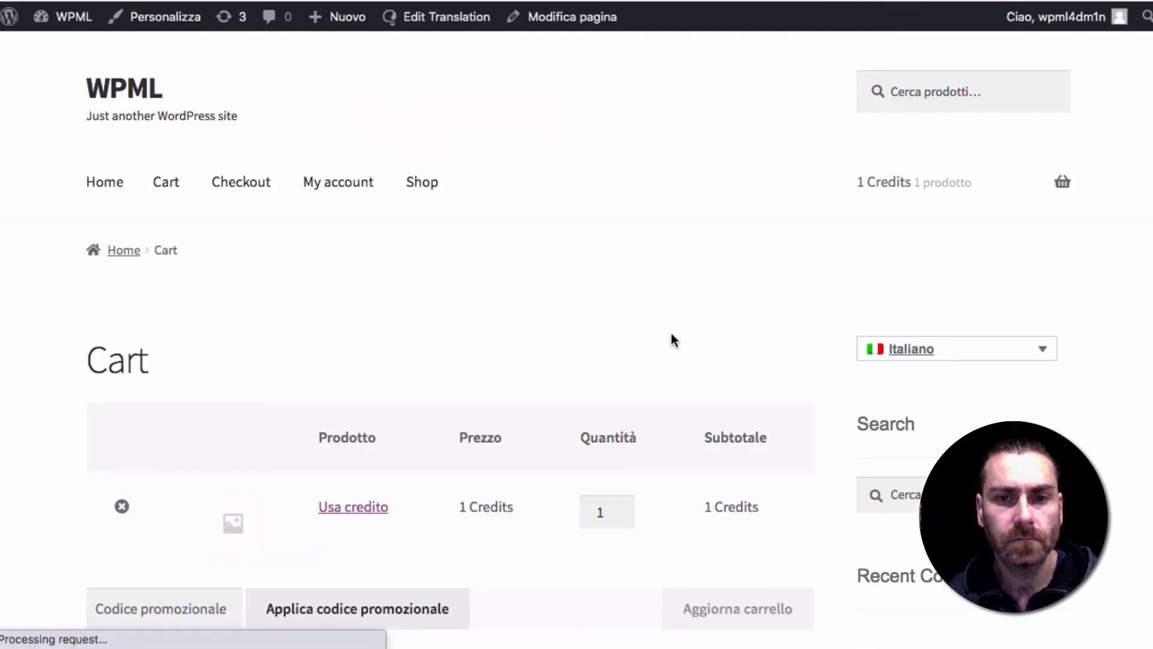
pyautogui.scroll(-4, 672, 324)
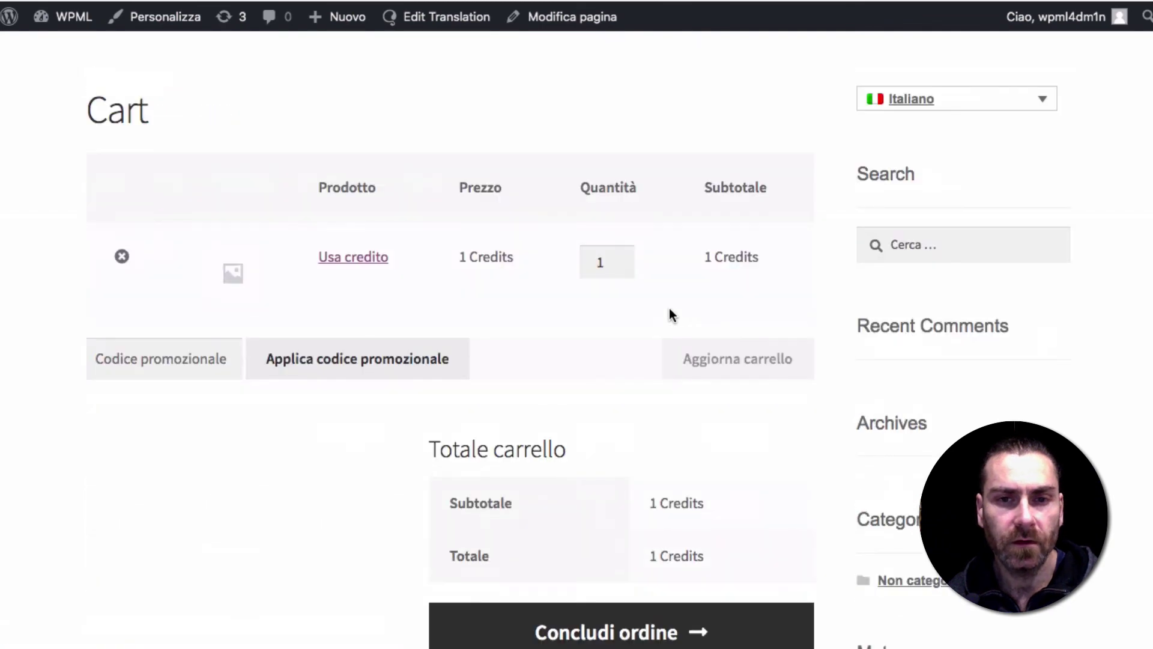
# - Switch the cart page to German, check the translated cart, and proceed to checkout
pyautogui.scroll(2, 669, 308)
pyautogui.moveTo(889, 204)
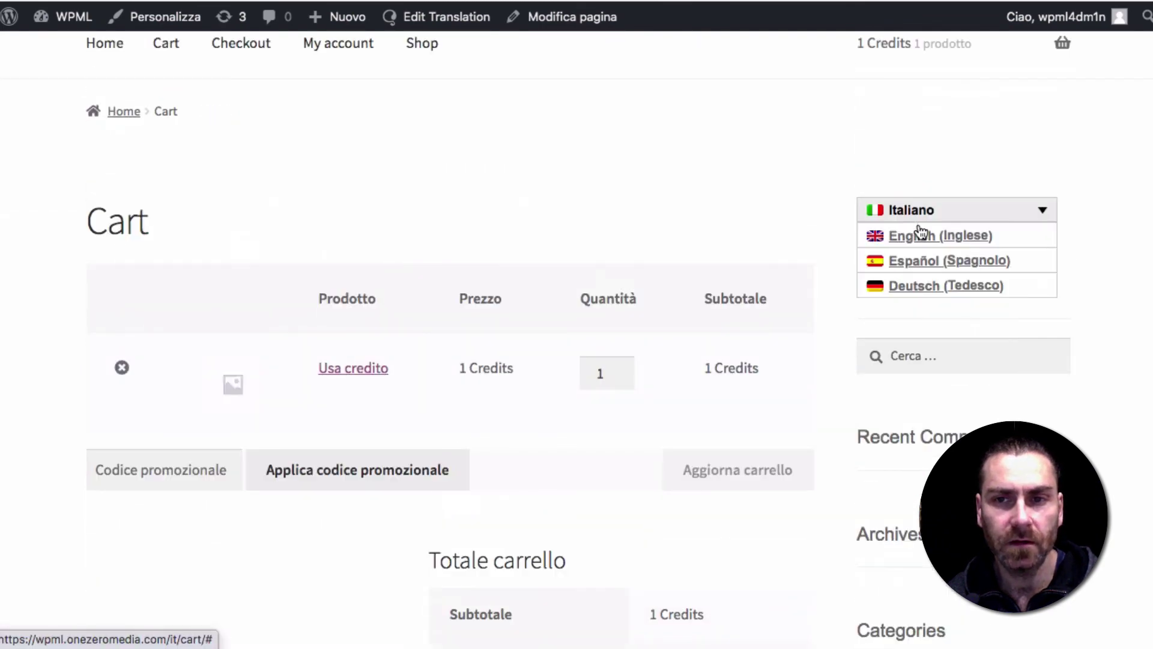
pyautogui.click(905, 293)
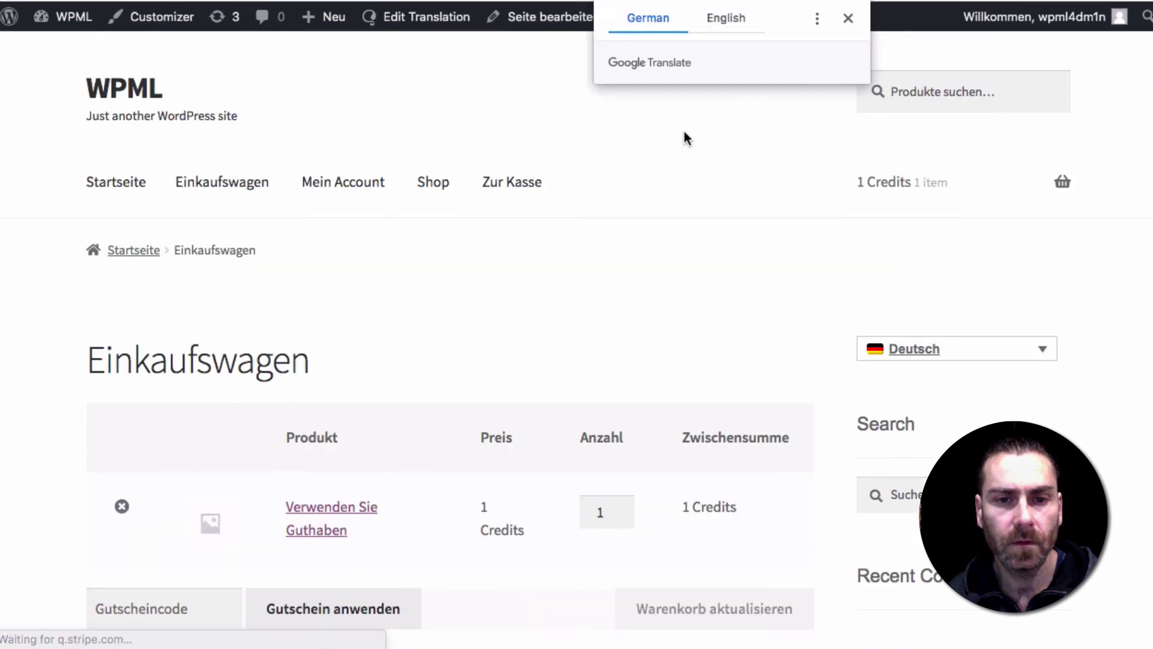
pyautogui.scroll(-3, 684, 136)
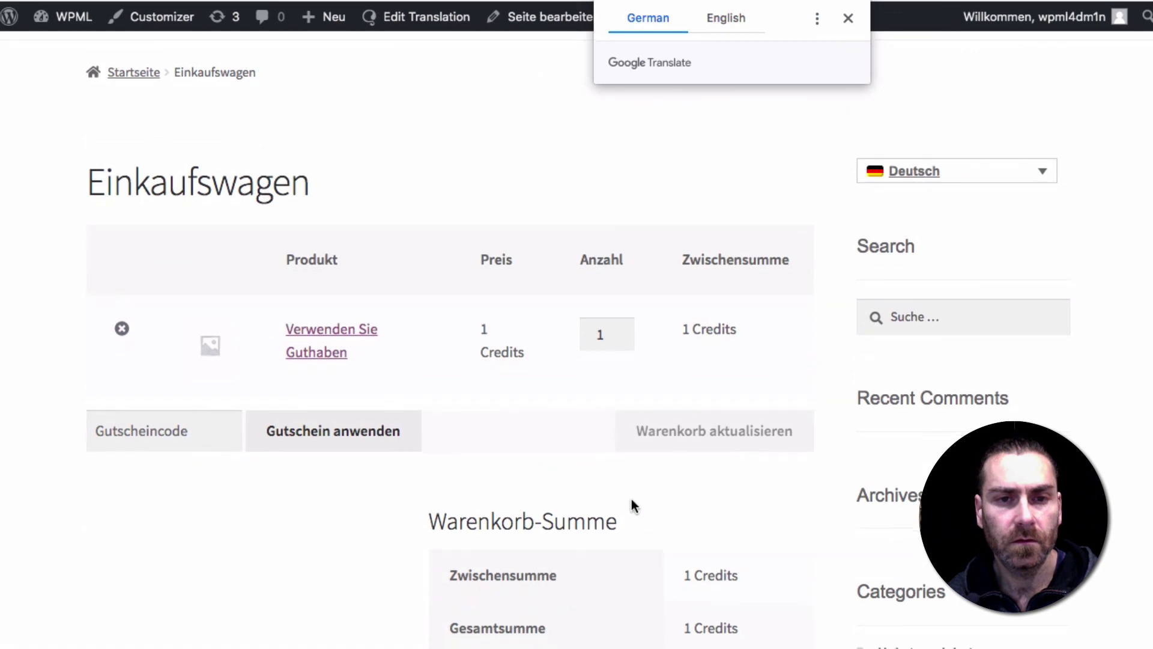
pyautogui.scroll(-6, 632, 501)
pyautogui.click(628, 382)
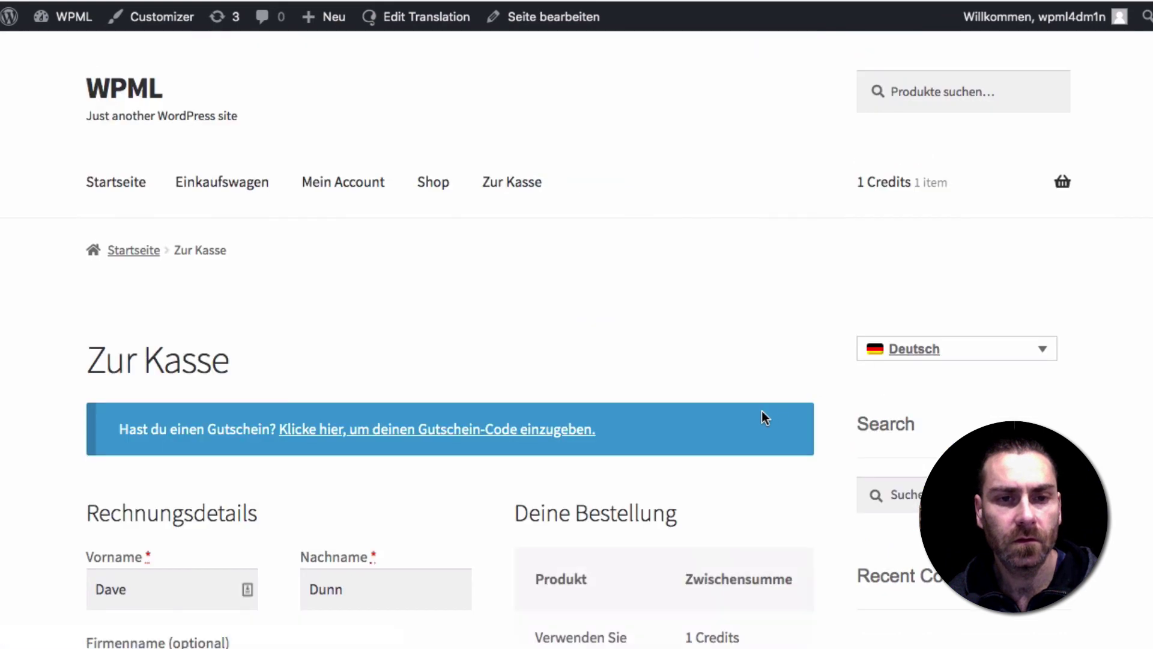
# - Review the German checkout form and place the order with the Credits Purchase payment method
pyautogui.scroll(-4, 762, 411)
pyautogui.scroll(-10, 761, 418)
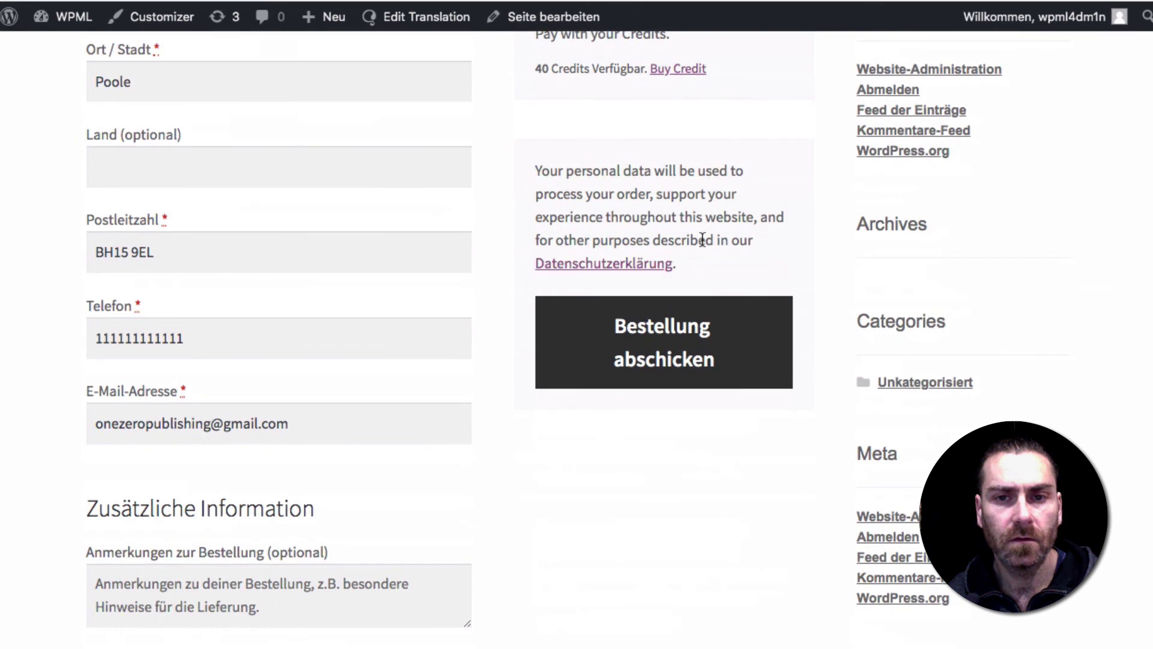
pyautogui.scroll(5, 715, 259)
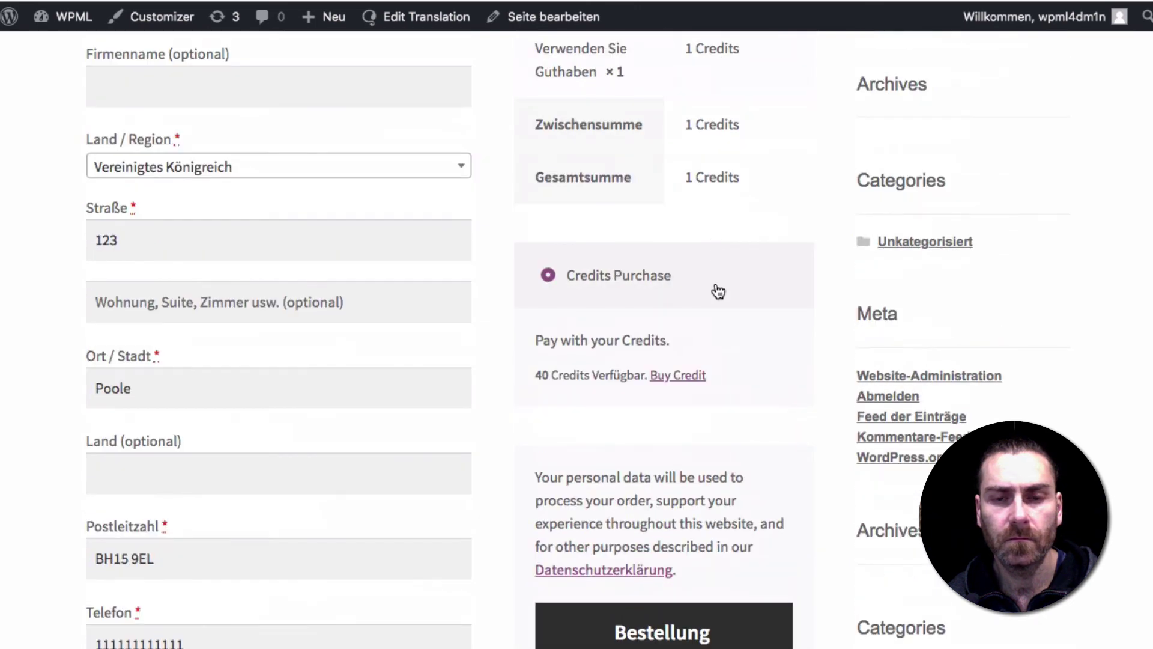
pyautogui.click(671, 632)
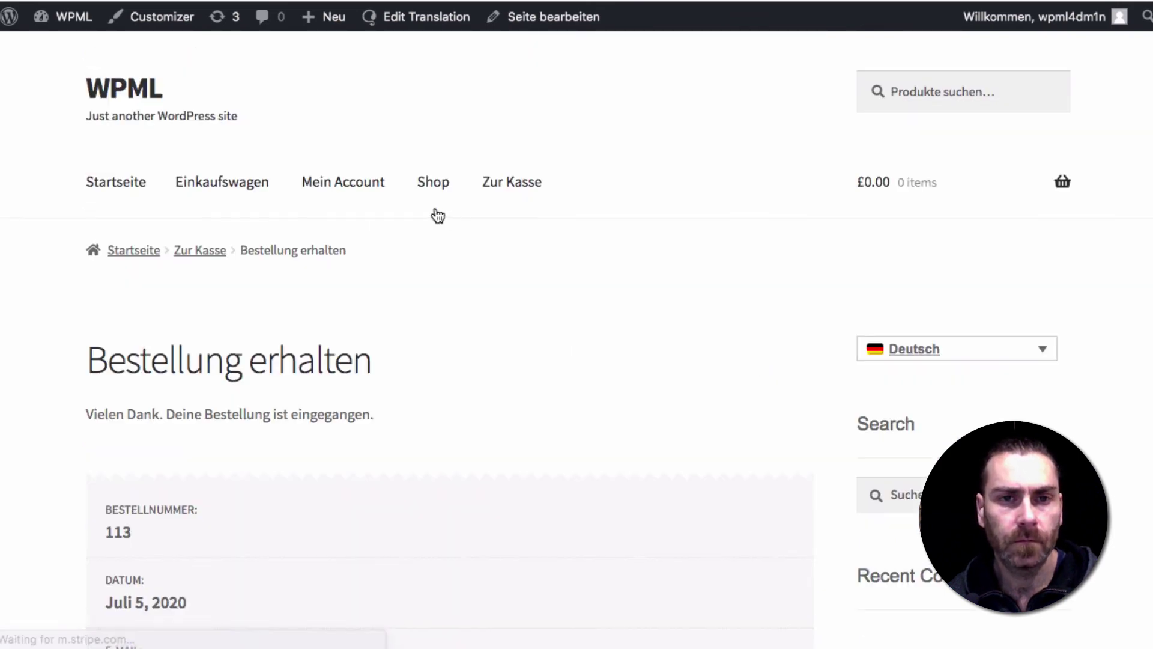
# - Visit the German Mein Account page and check the remaining credit balance and translated account sections
pyautogui.click(356, 186)
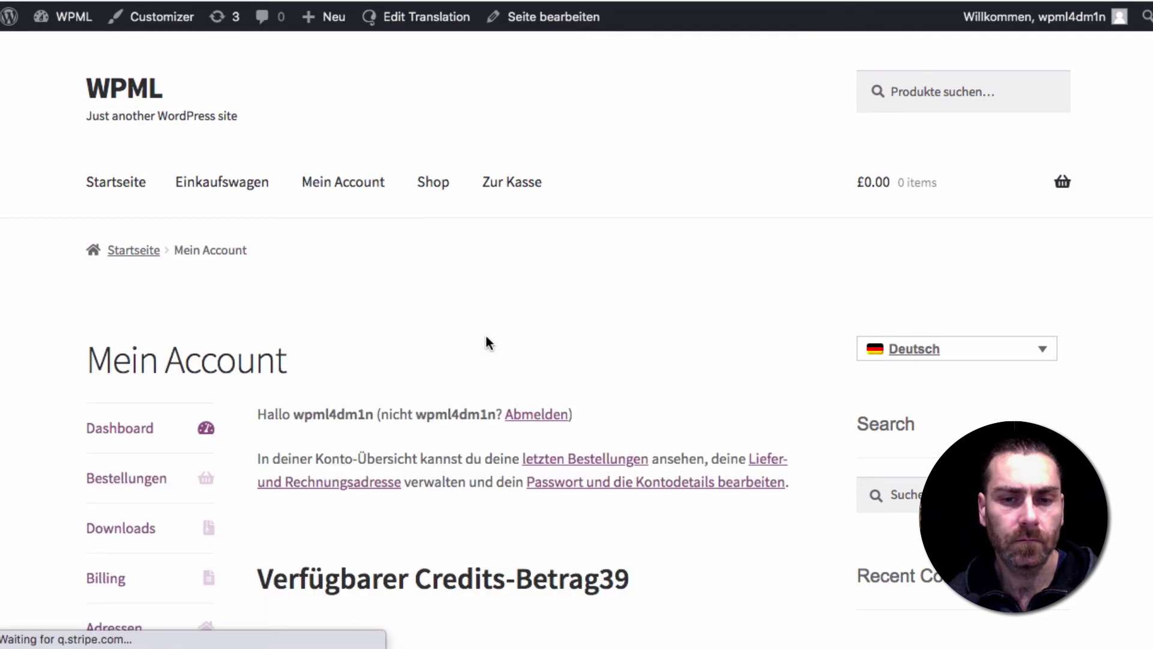
pyautogui.scroll(-3, 604, 449)
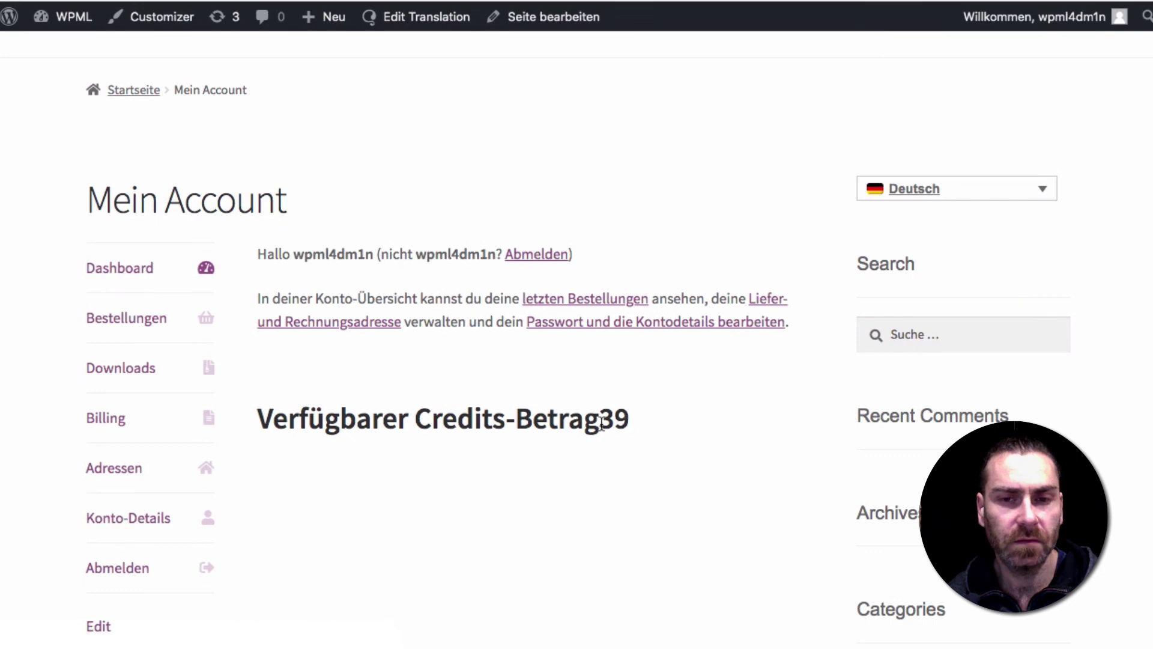
pyautogui.scroll(5, 636, 388)
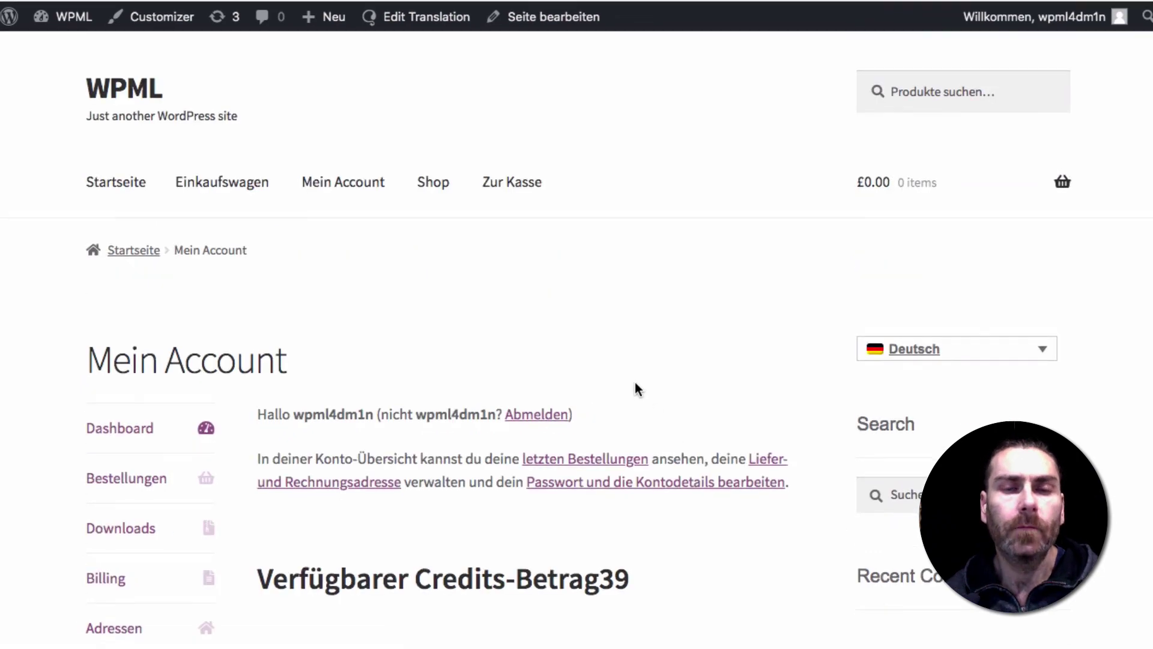